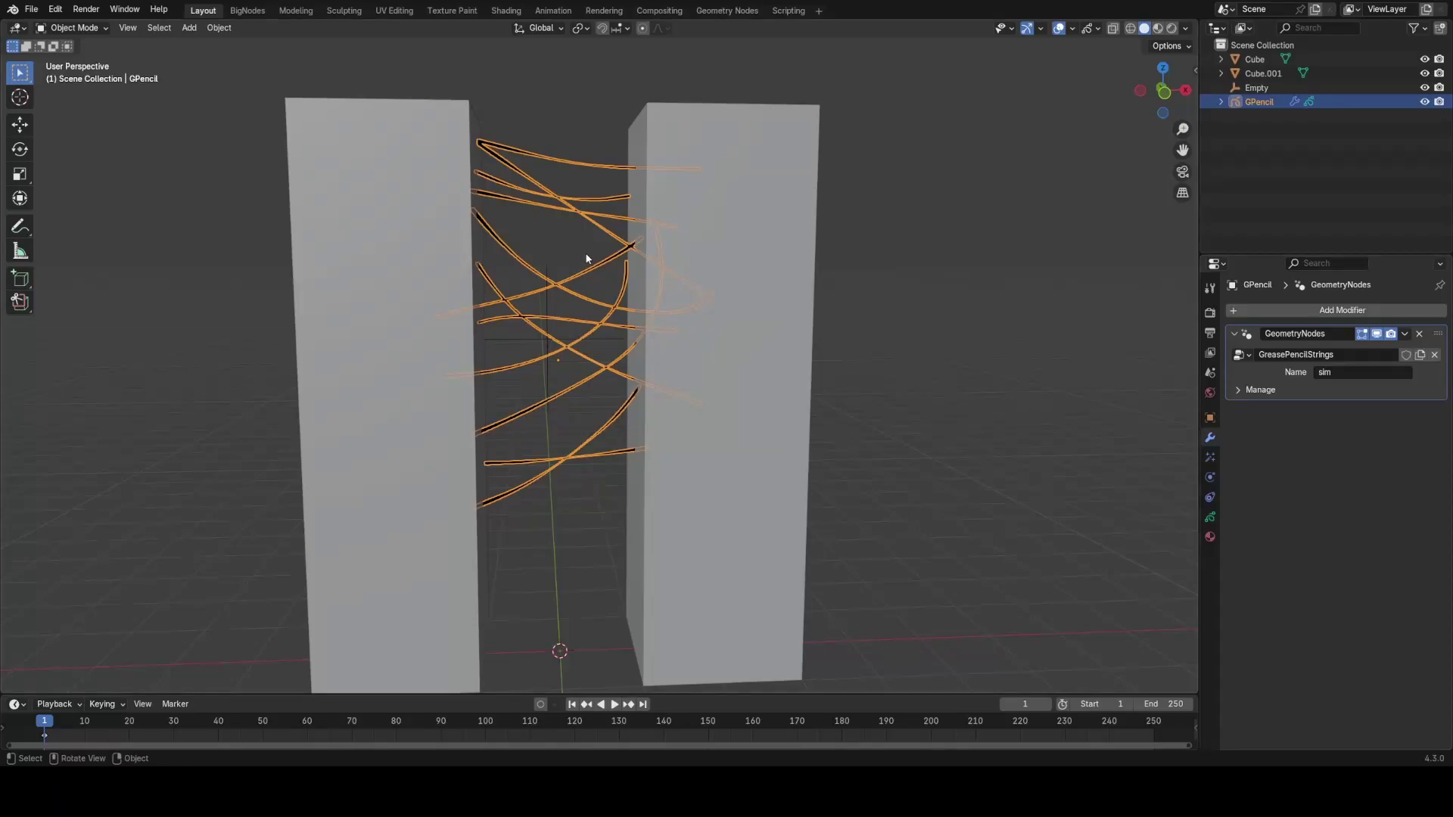
Step: Play the string simulation between the two pillars and inspect the moving strings from different angles and distances
click(586, 254)
middle_drag(660, 304, 654, 291)
mouse_move(622, 432)
middle_down()
mouse_move(638, 434)
mouse_move(615, 450)
middle_up()
scroll(634, 454, up, 5)
key(space)
scroll(626, 431, down, 4)
middle_drag(599, 372, 610, 367)
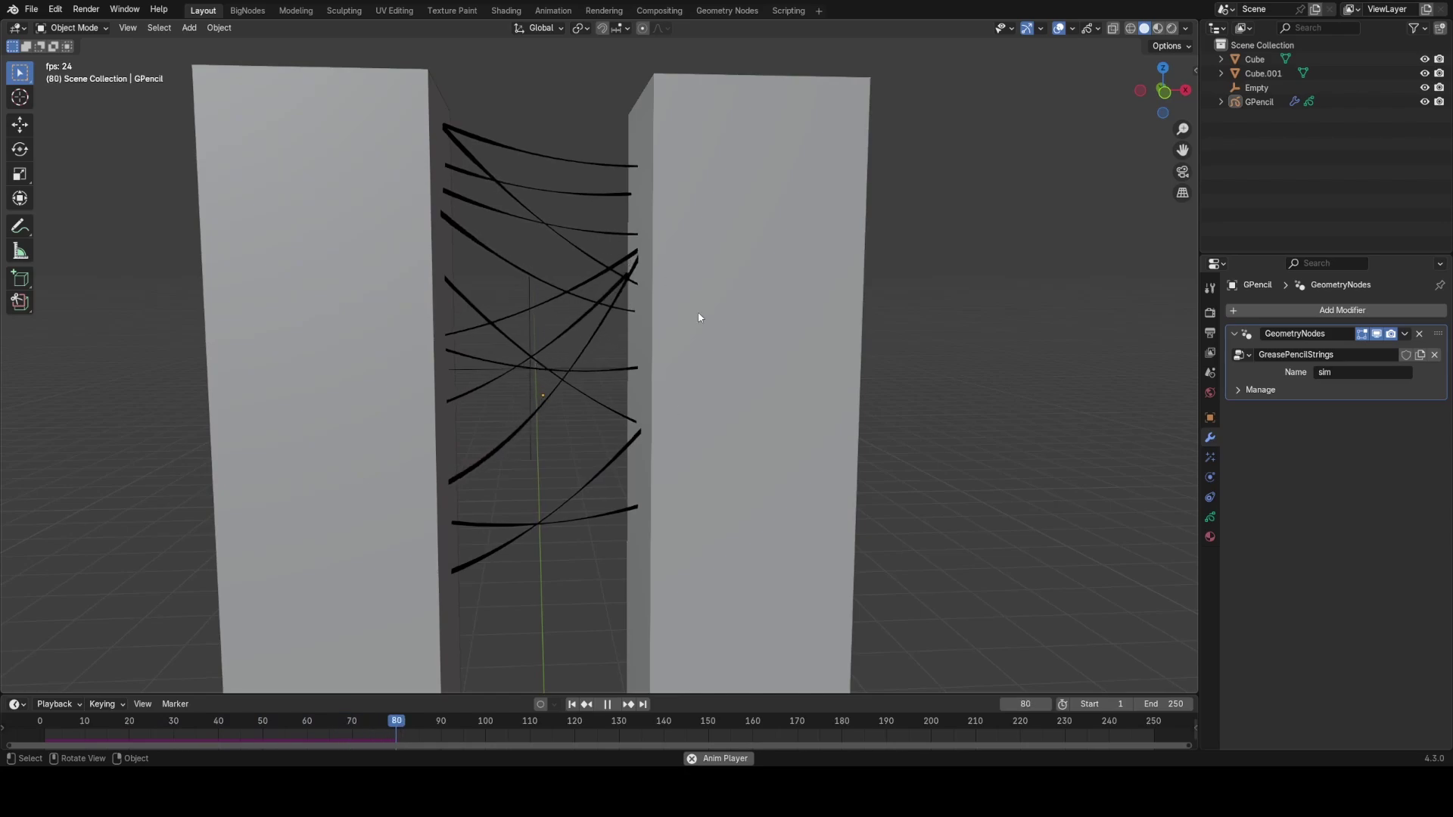
scroll(601, 298, up, 5)
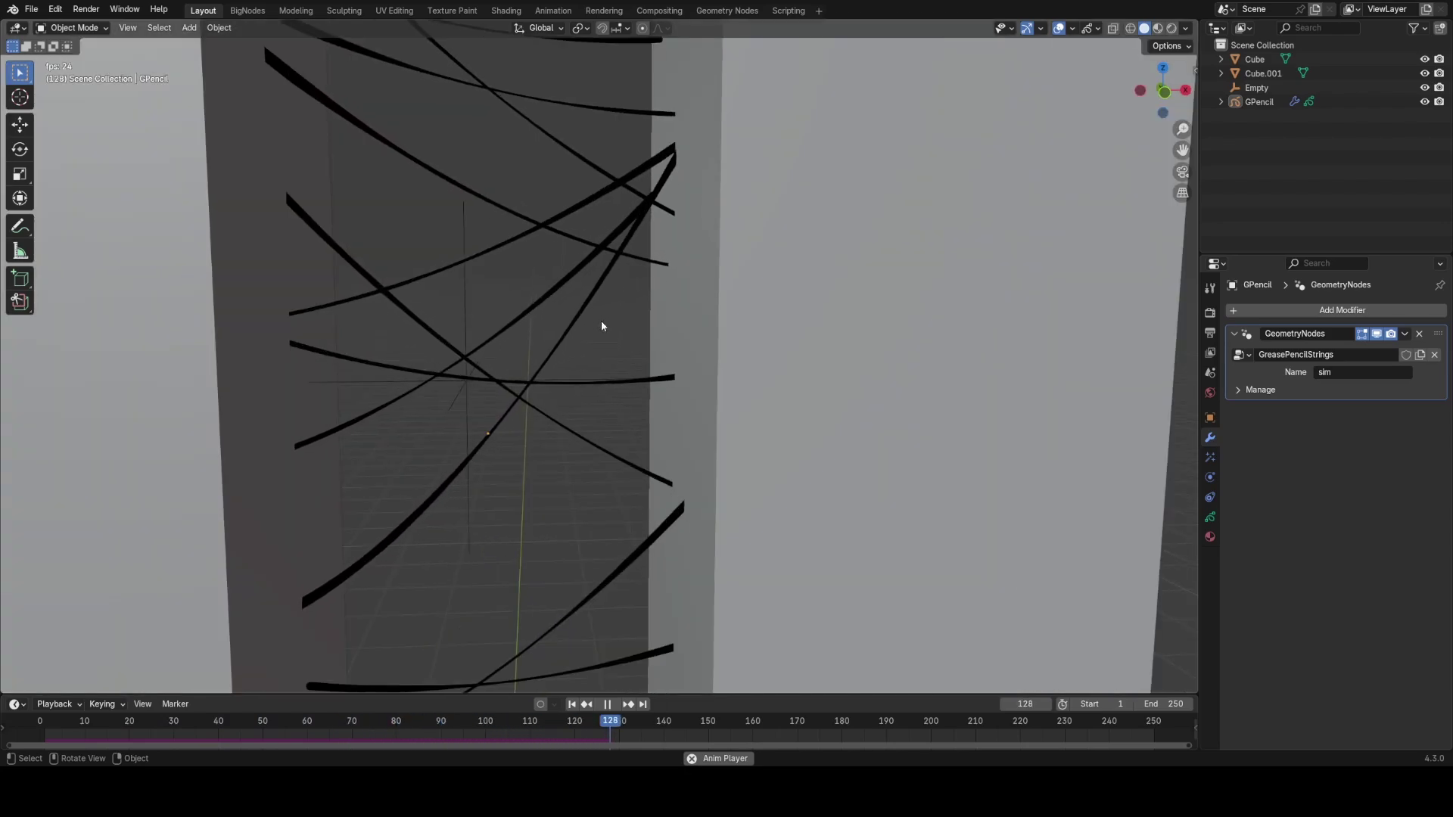
scroll(601, 320, down, 5)
Step: Switch to the BigNodes workspace, move the empty among the strings between the pillars, and select the grease pencil object
key(ctrl+Page_Down)
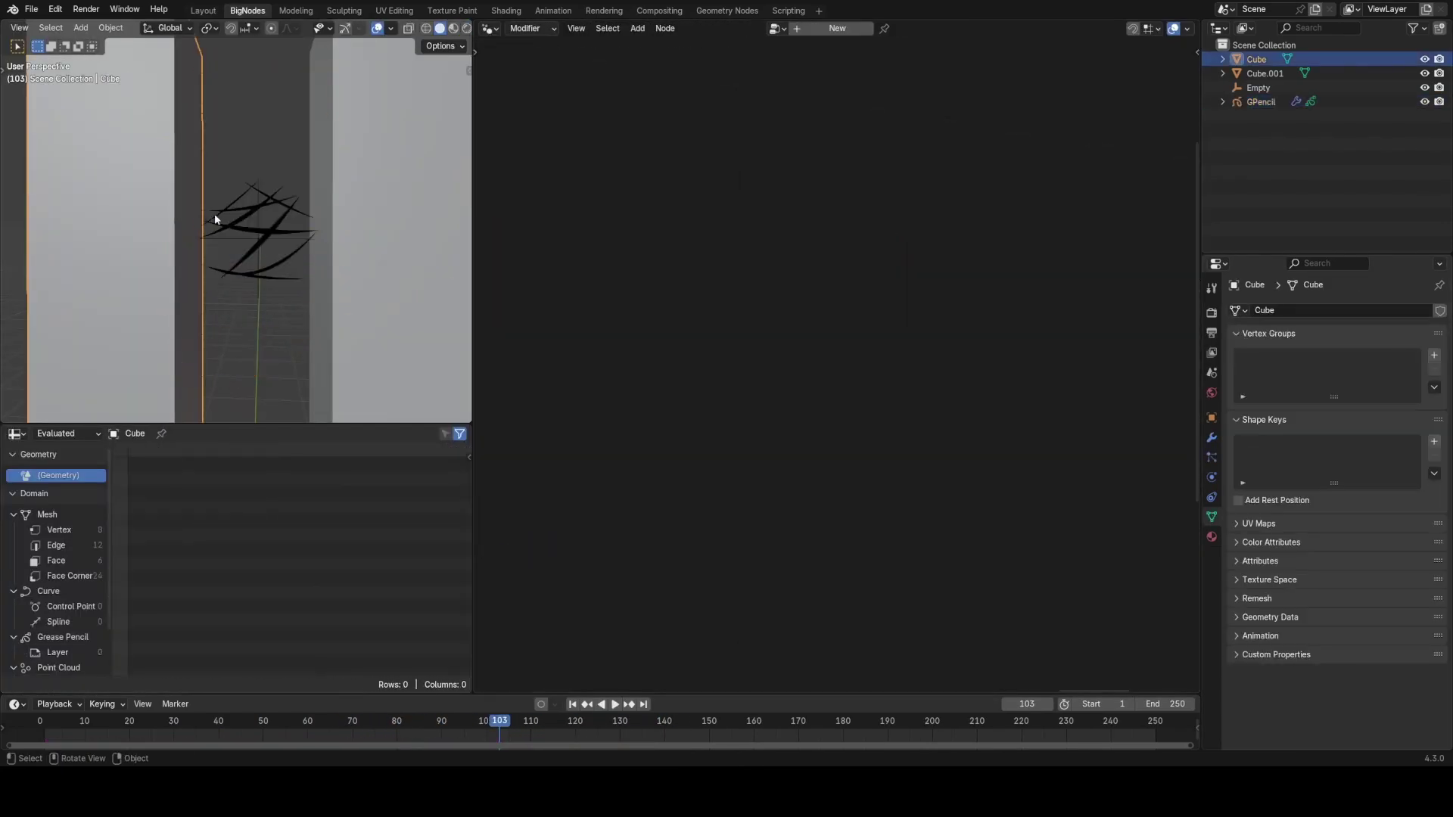
click(256, 191)
click(258, 292)
key(g)
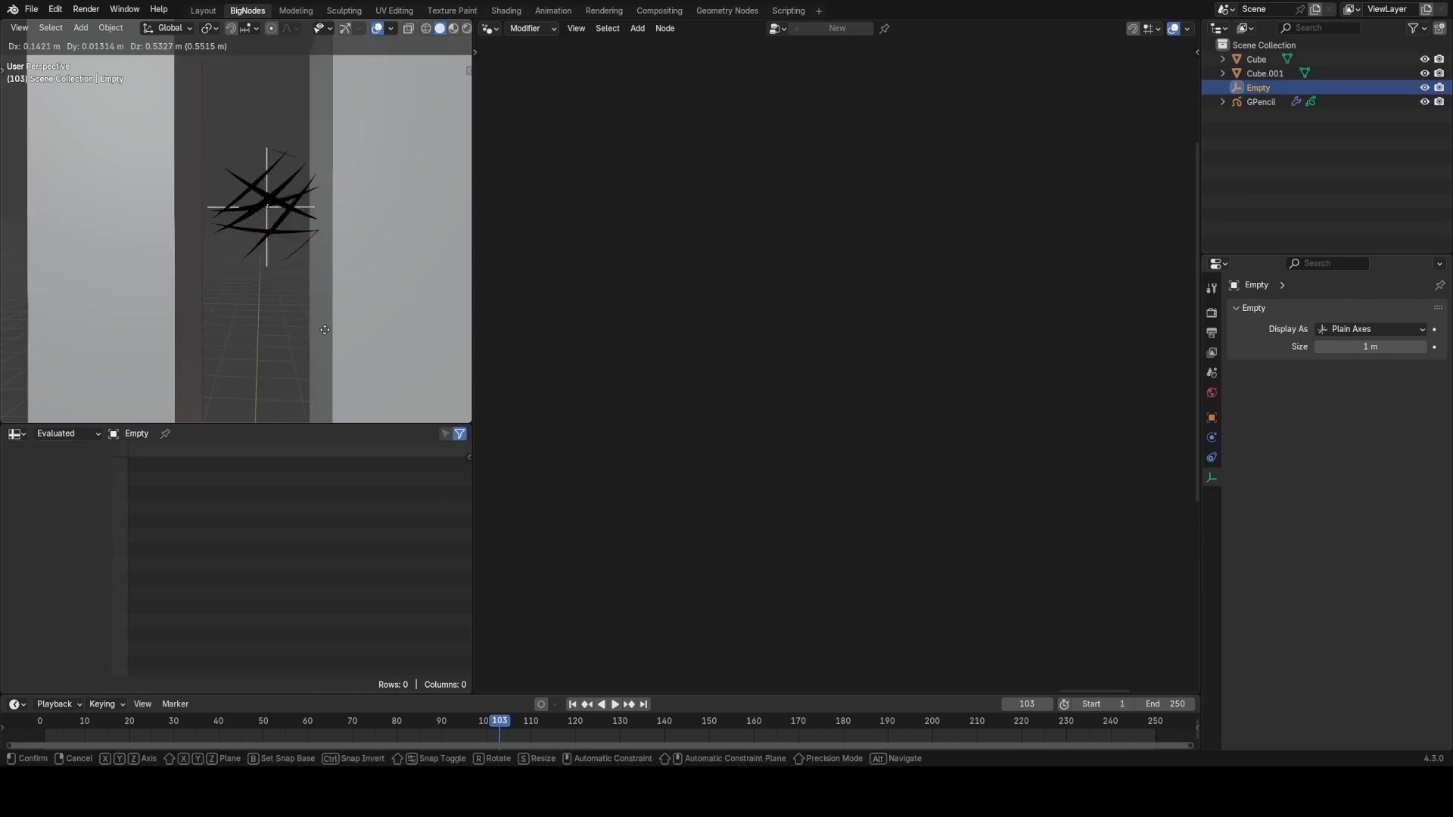
key(z)
click(360, 309)
key(g)
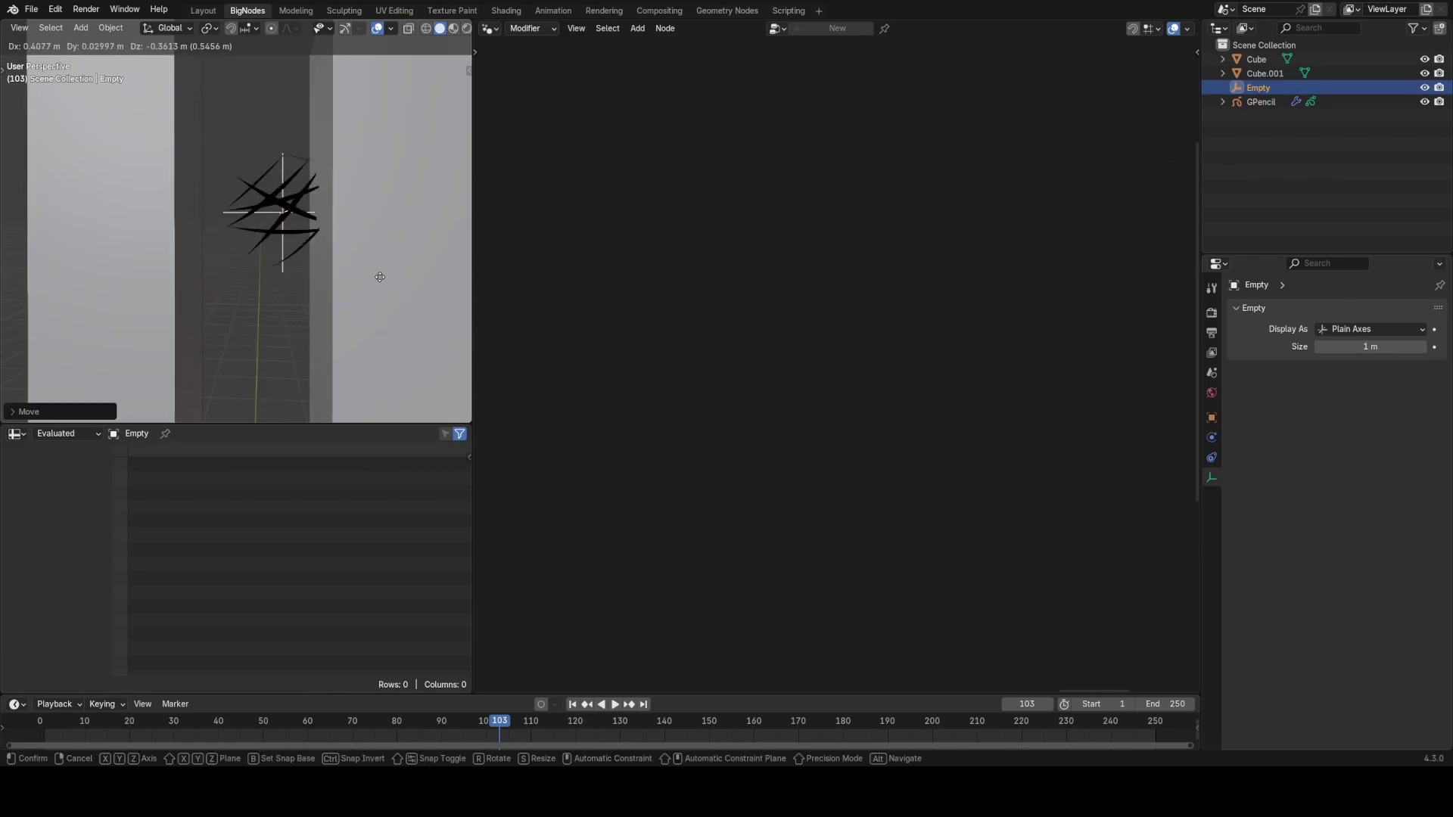
click(281, 229)
click(282, 230)
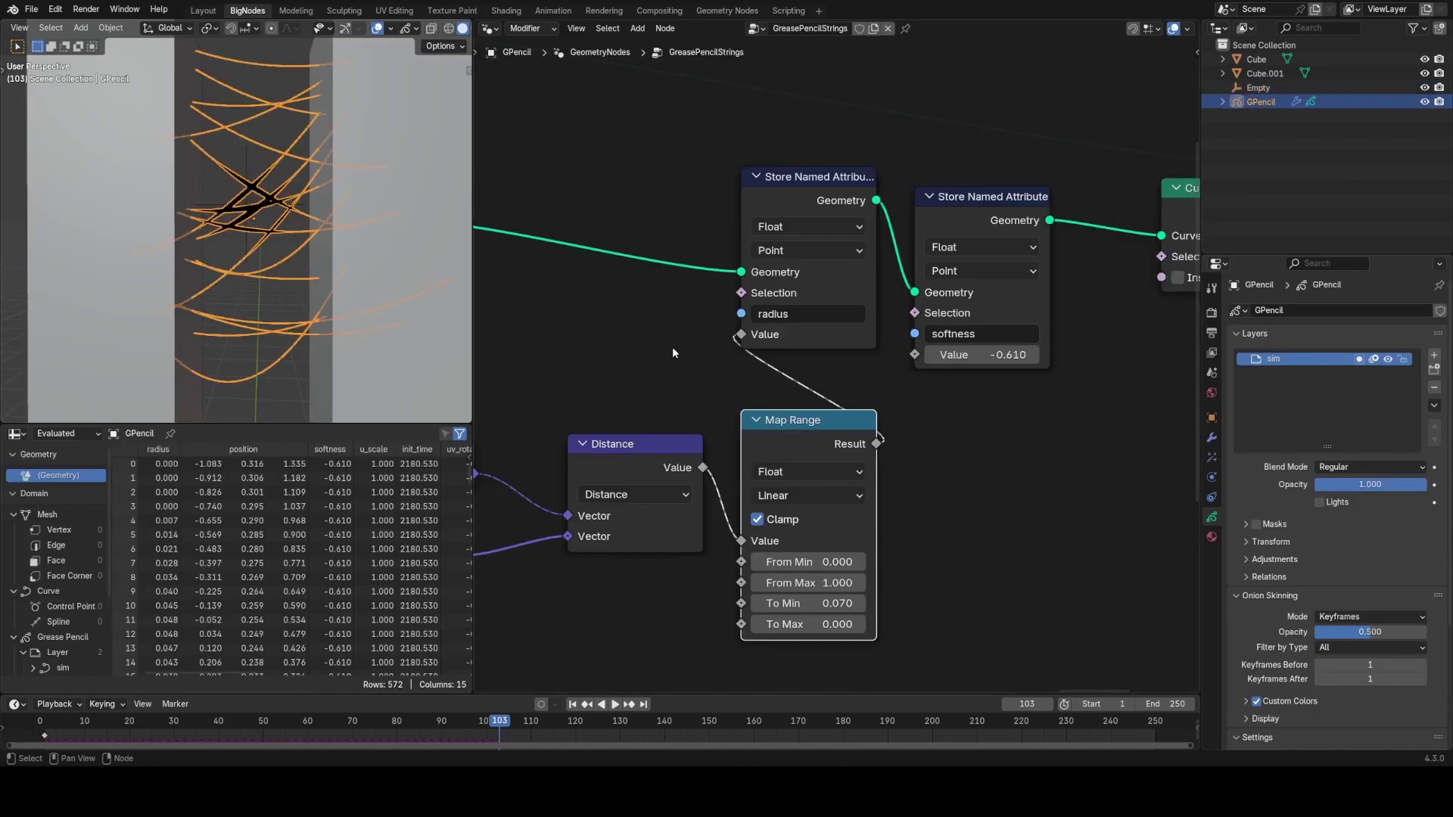
middle_drag(765, 371, 840, 380)
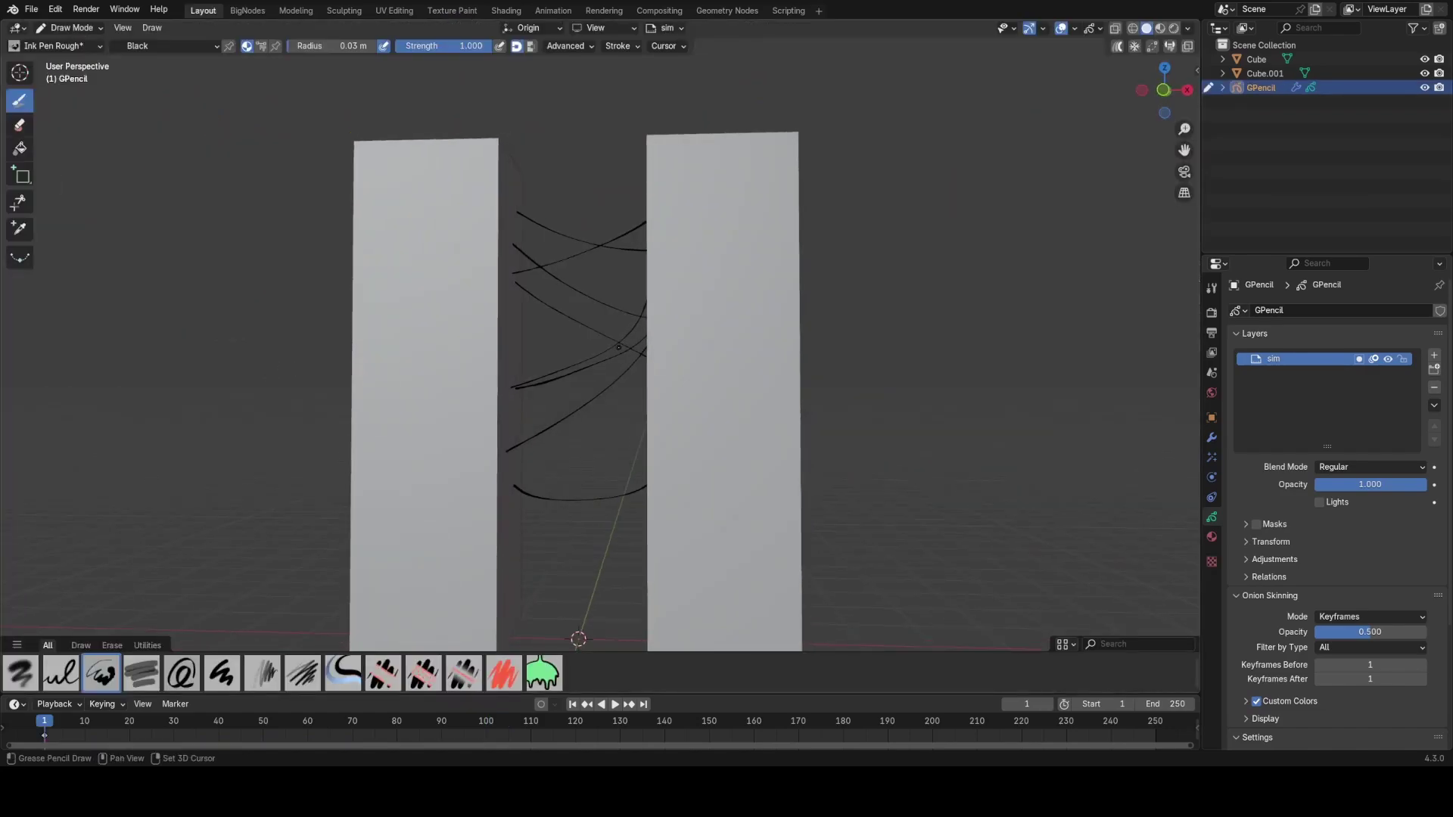
Step: Draw more grease pencil strokes spanning the gap between the two pillars, and return to Object Mode
mouse_move(681, 302)
middle_down()
mouse_move(707, 302)
mouse_move(673, 321)
mouse_move(684, 337)
mouse_move(684, 235)
mouse_move(583, 558)
mouse_move(666, 293)
middle_up()
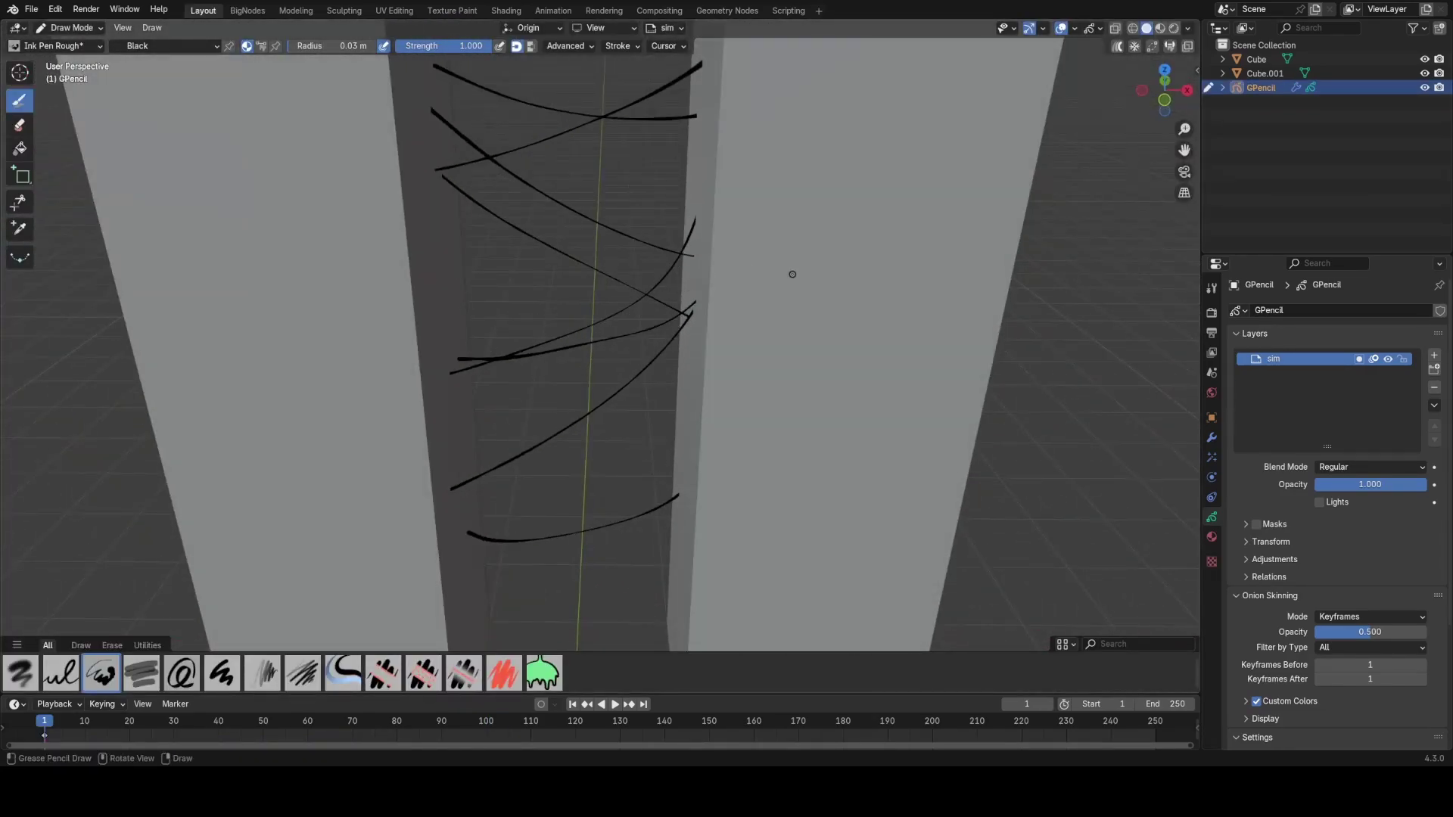
middle_drag(793, 274, 633, 335)
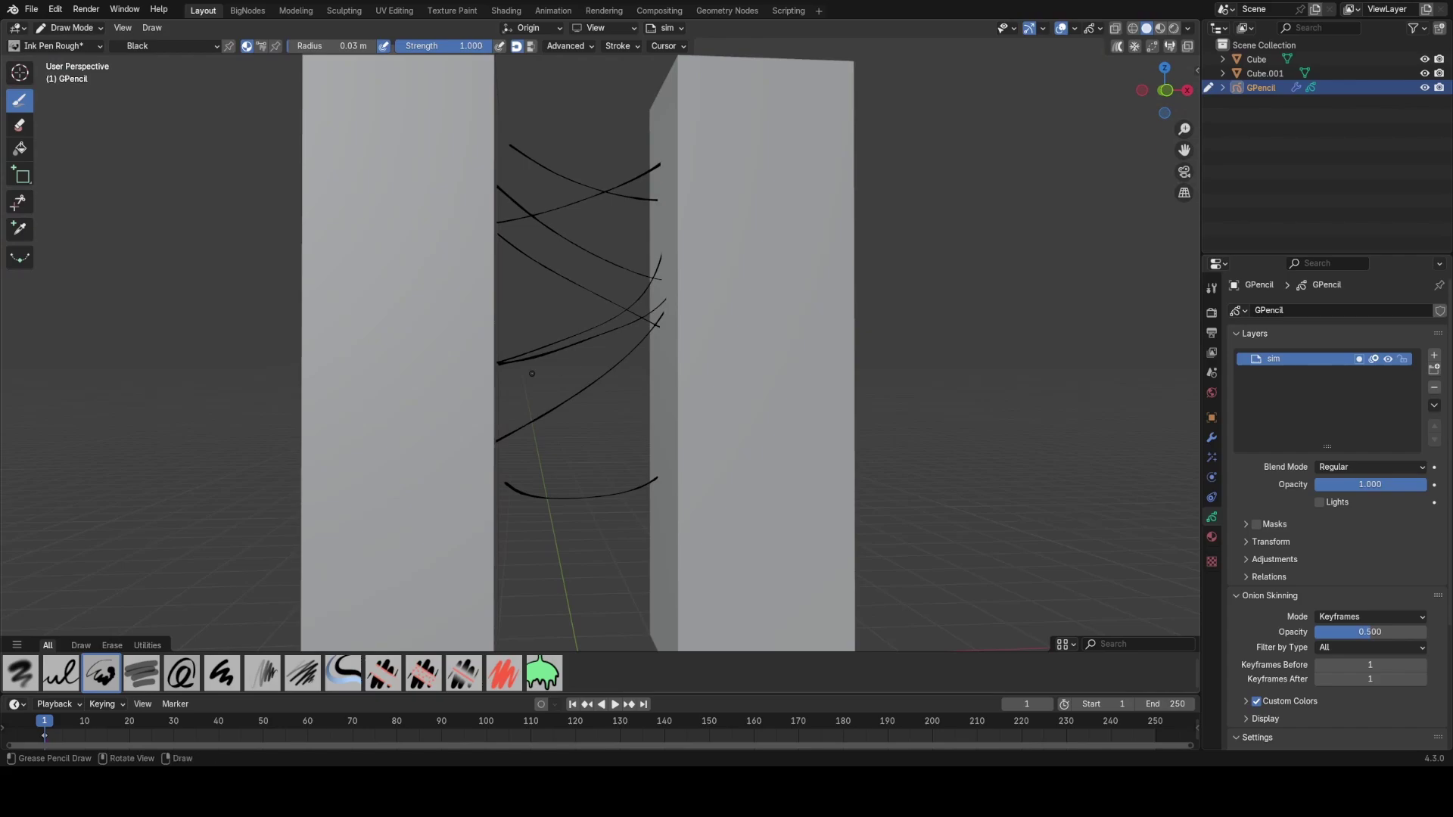
middle_drag(532, 374, 493, 335)
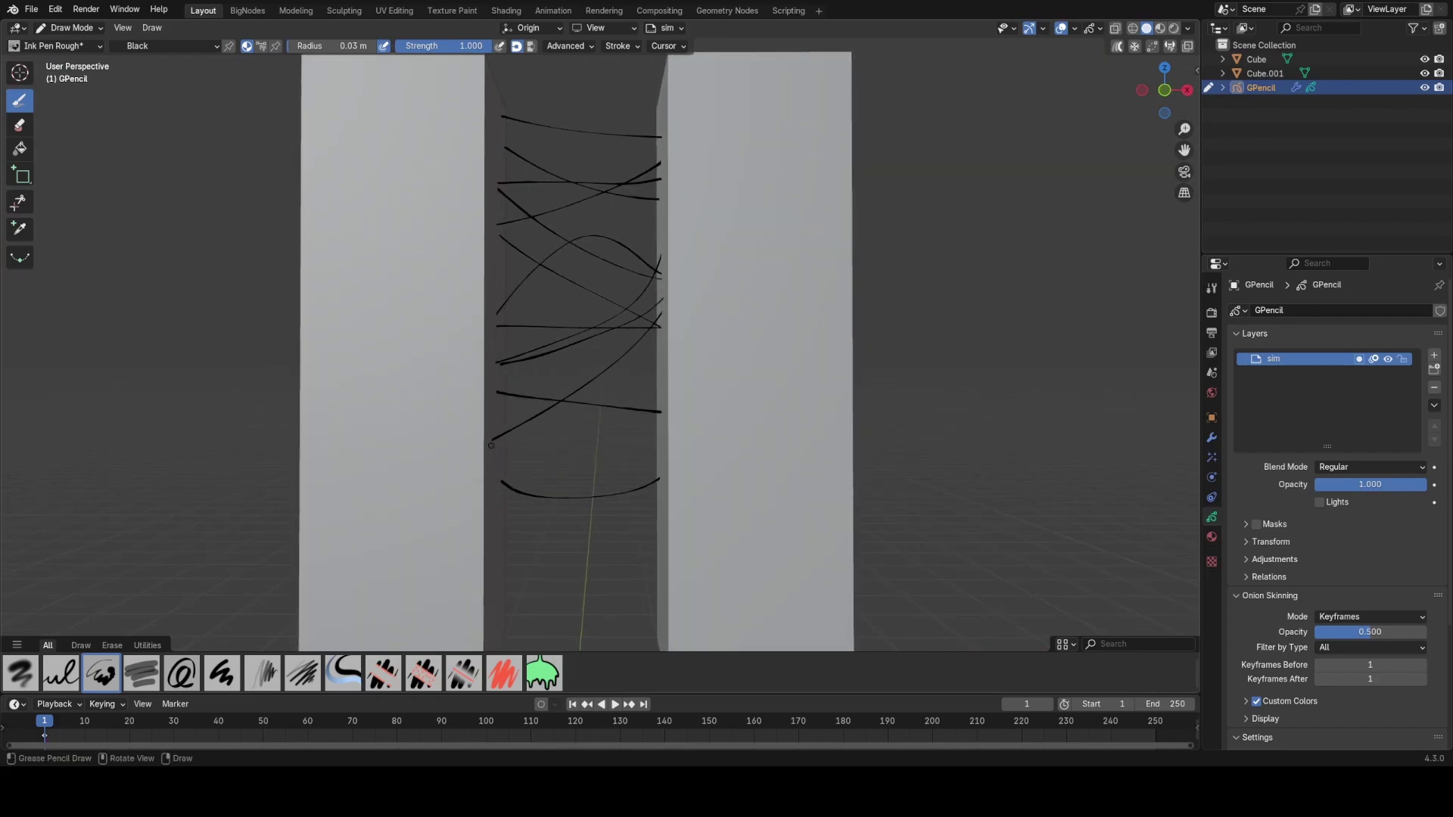
scroll(709, 515, down, 2)
mouse_move(709, 515)
middle_down()
mouse_move(730, 515)
mouse_move(711, 530)
middle_up()
key(ctrl+Tab)
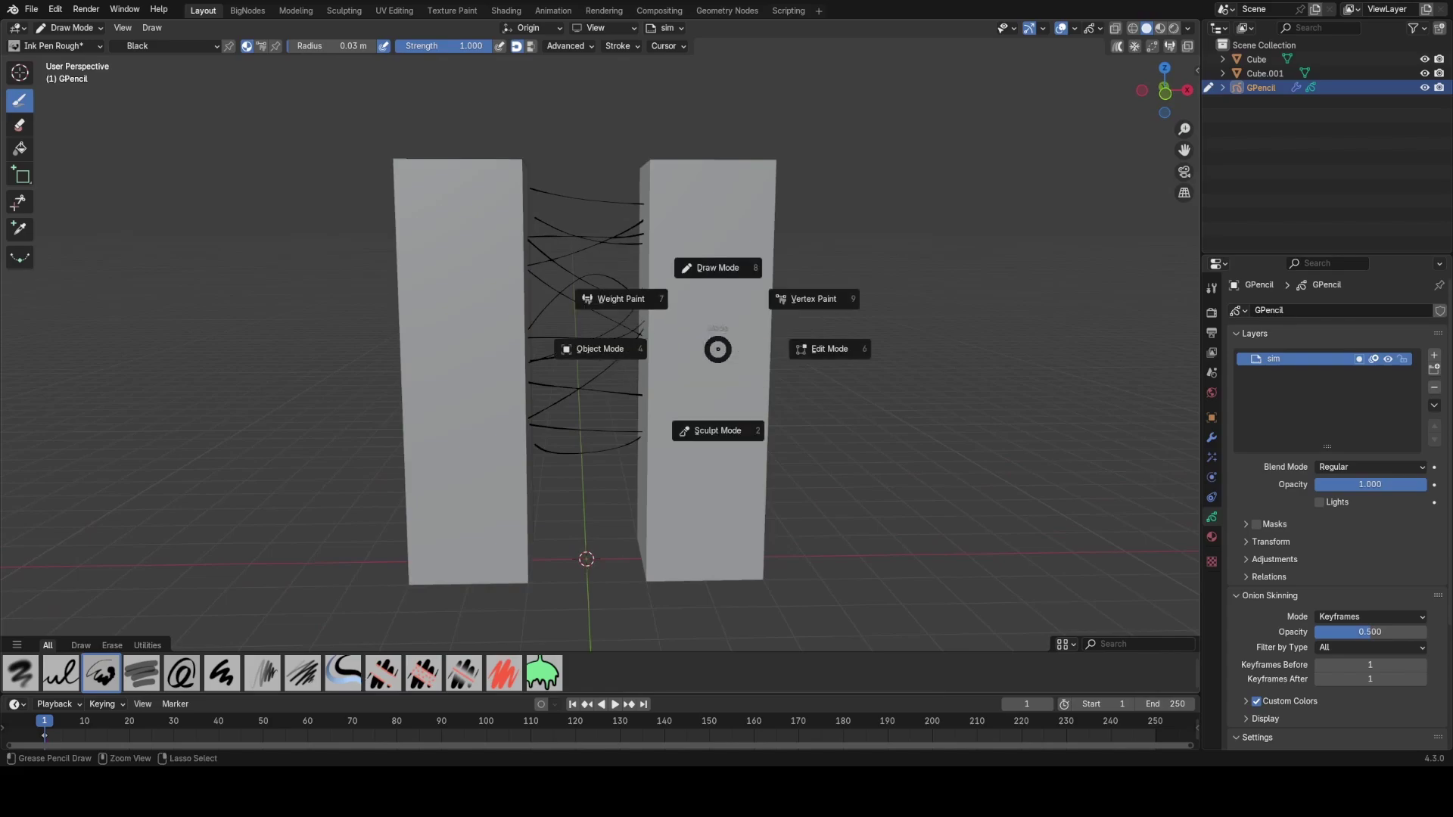
click(600, 347)
Step: Show the grease pencil object's GreasePencilStrings modifier and play the simulation to examine the strings between the pillars
scroll(702, 413, up, 2)
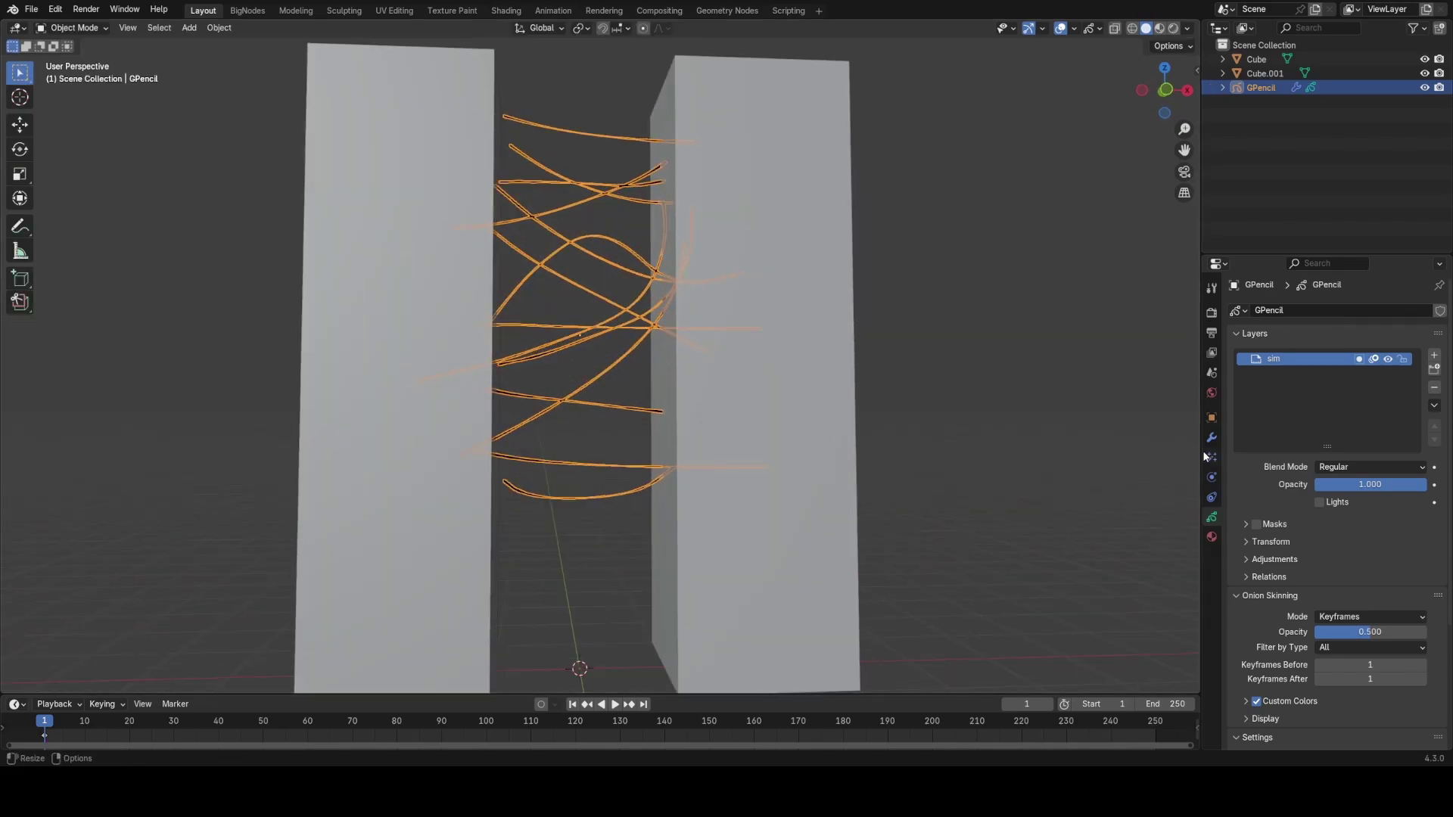
click(1210, 438)
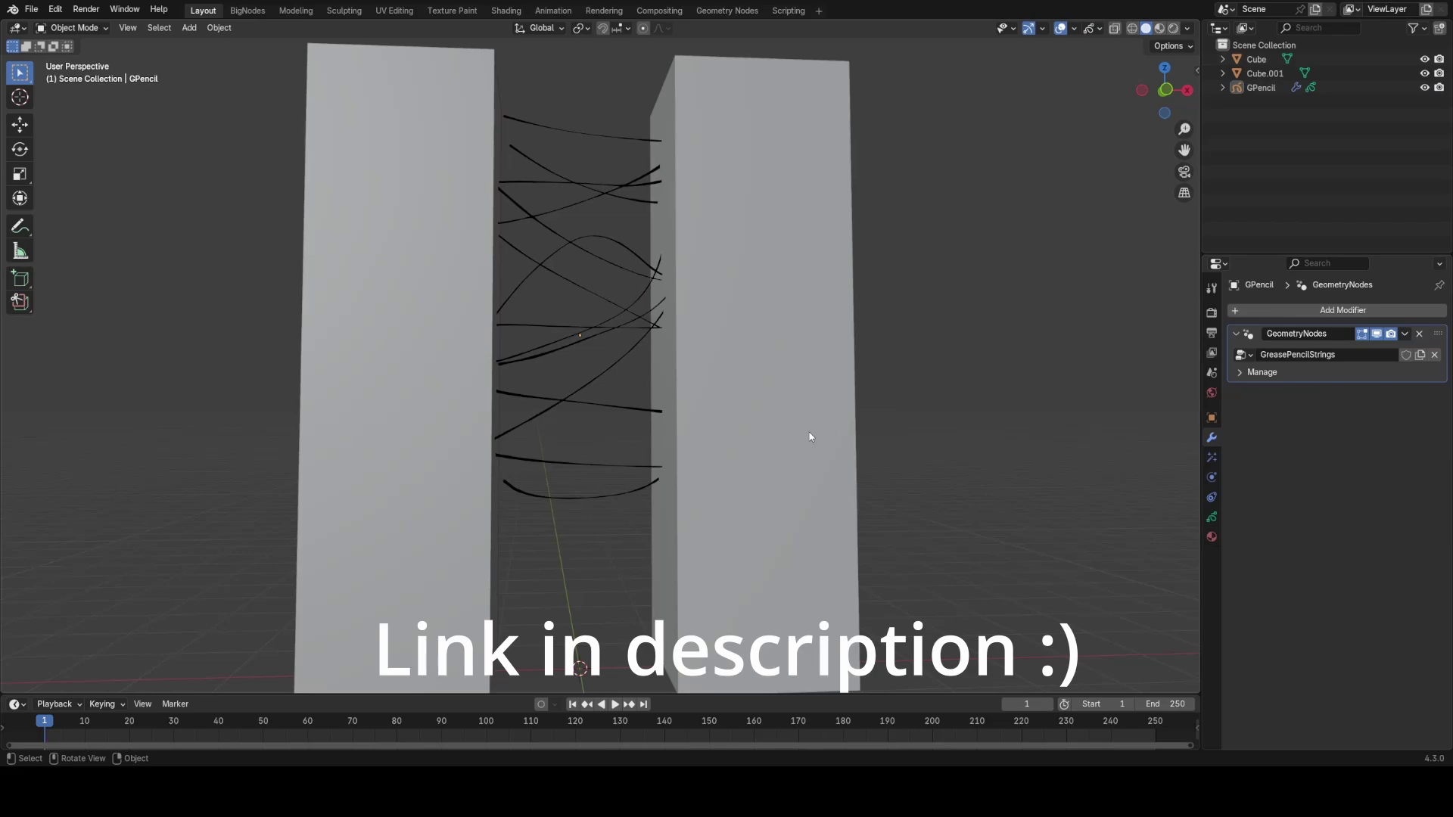
key(space)
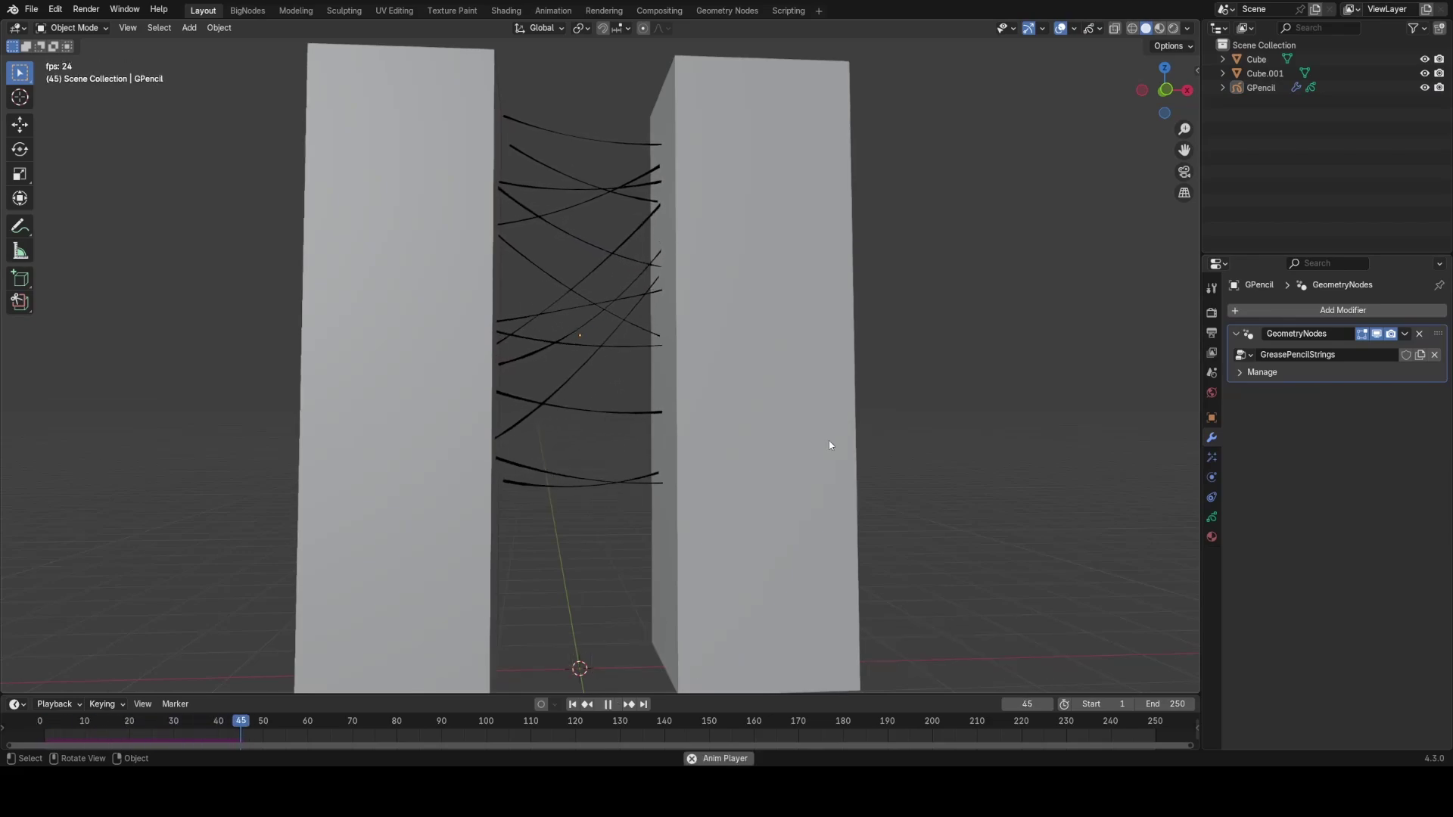
key(space)
middle_drag(698, 356, 565, 468)
key(space)
key(space)
middle_drag(611, 413, 605, 347)
scroll(607, 351, up, 2)
scroll(621, 345, down, 2)
scroll(605, 347, down, 1)
Step: Go back to frame 1, draw extra wavy strokes between the pillars in Draw Mode, and return to Object Mode
key(ctrl+Tab)
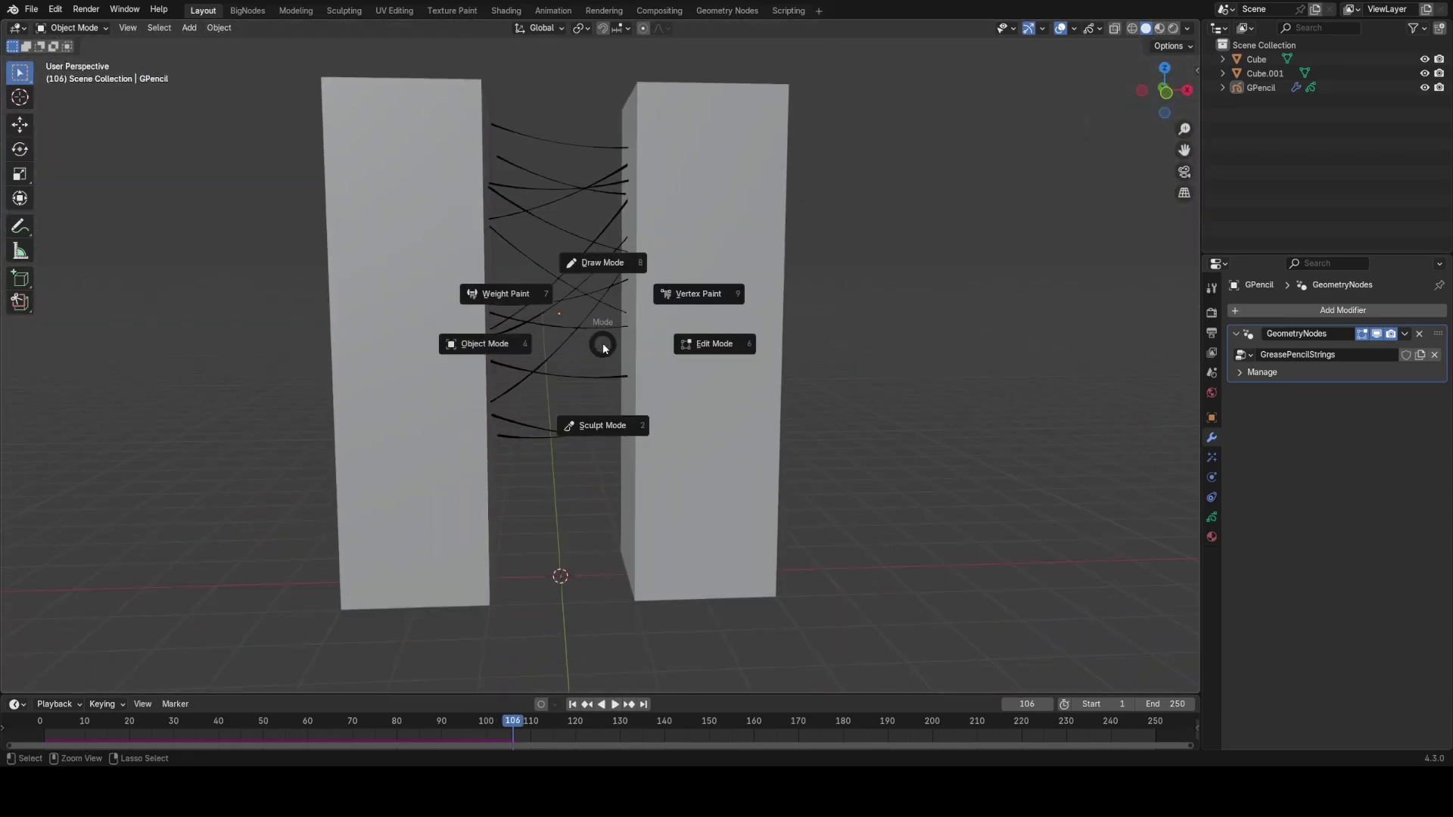
key(Escape)
drag(168, 722, 48, 723)
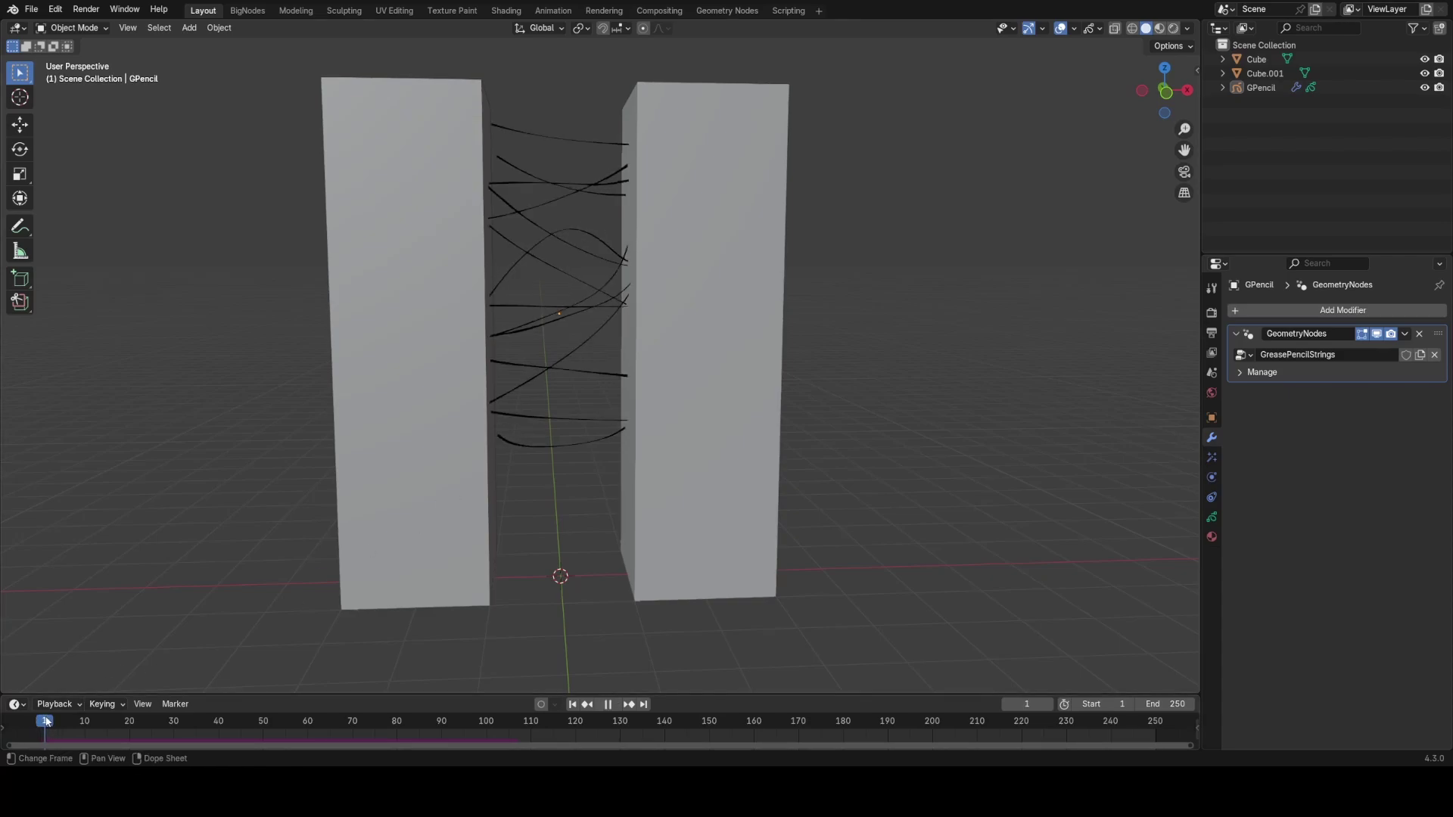
key(ctrl+Tab)
click(484, 409)
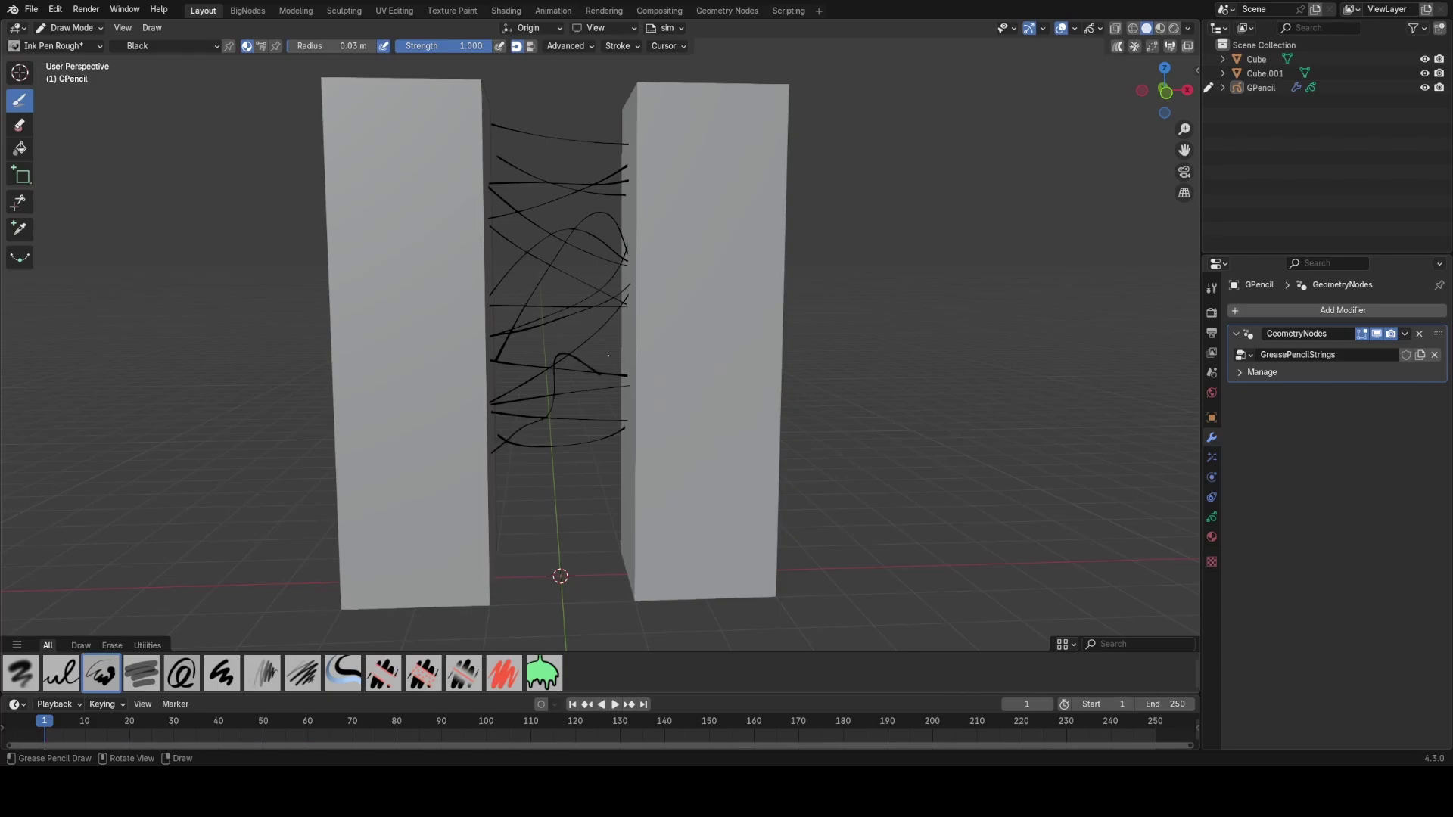
key(ctrl+Tab)
click(570, 461)
Step: Replay the simulation and inspect how the newly drawn strings hang between the pillars
key(space)
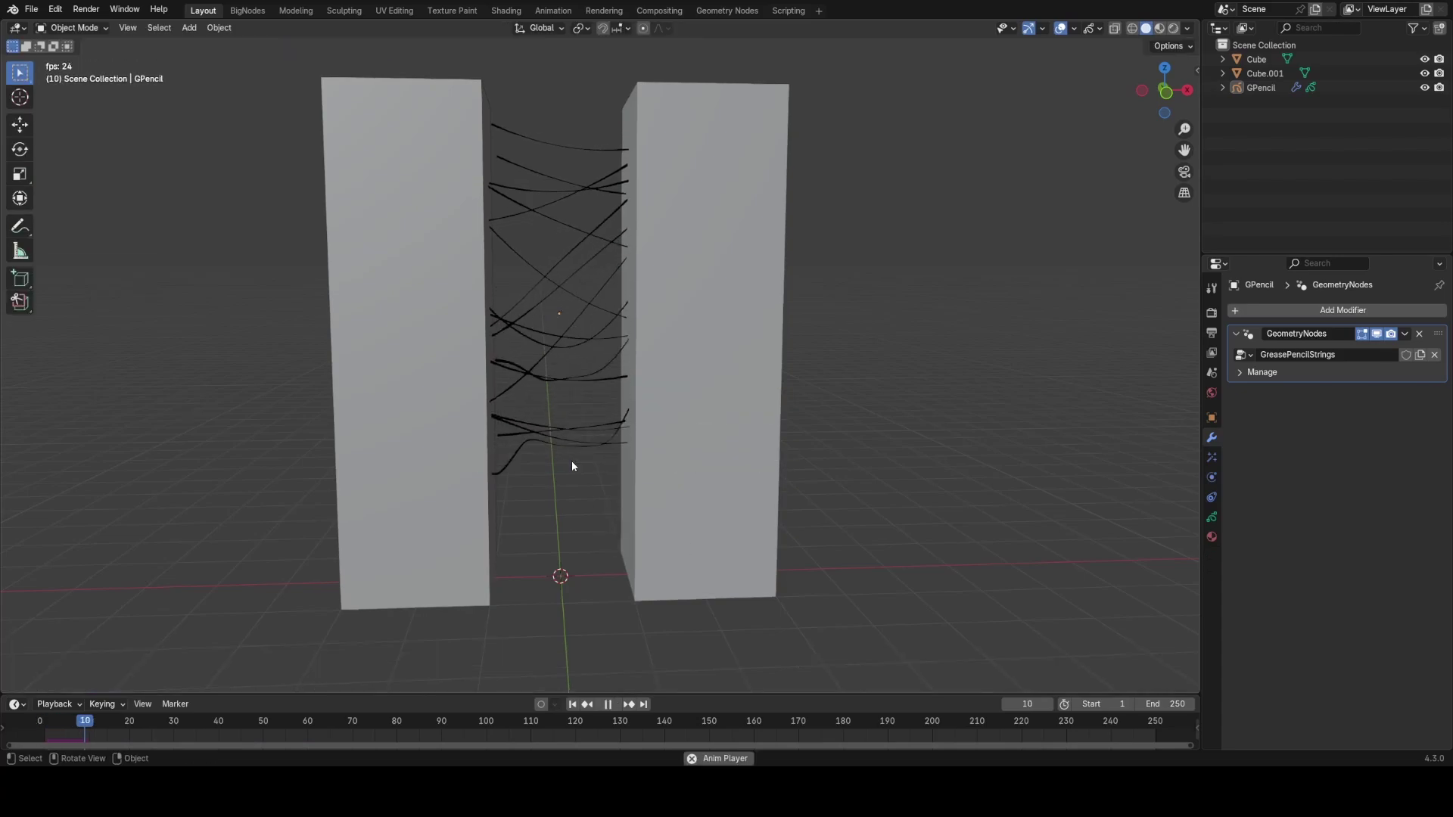
middle_drag(558, 509, 620, 368)
key(space)
key(grave)
click(676, 310)
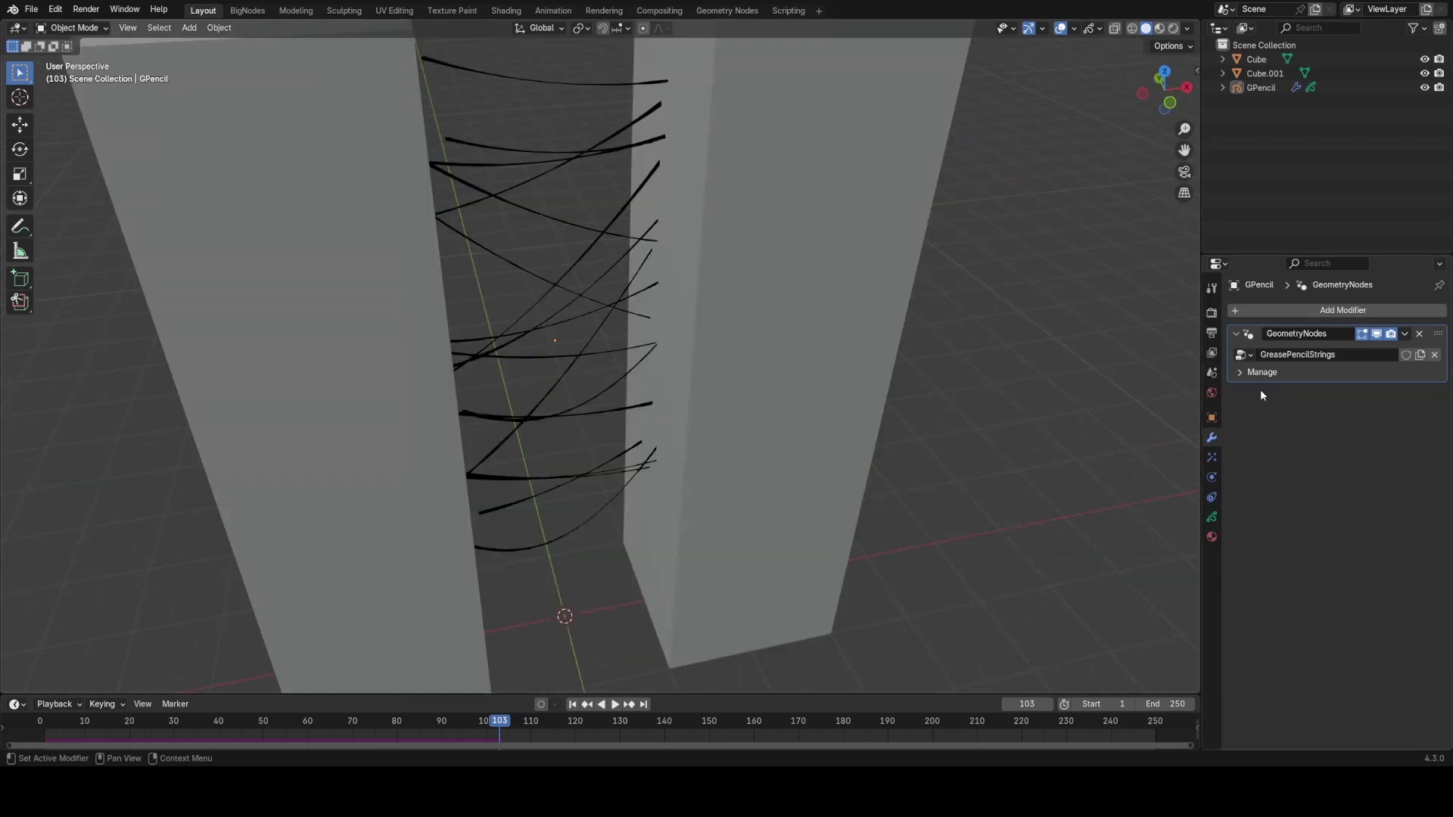
middle_drag(887, 478, 693, 412)
scroll(686, 469, down, 3)
scroll(742, 393, up, 3)
Step: Review the modifiers available for the grease pencil object and inspect the thickness of the strings up close
click(1252, 309)
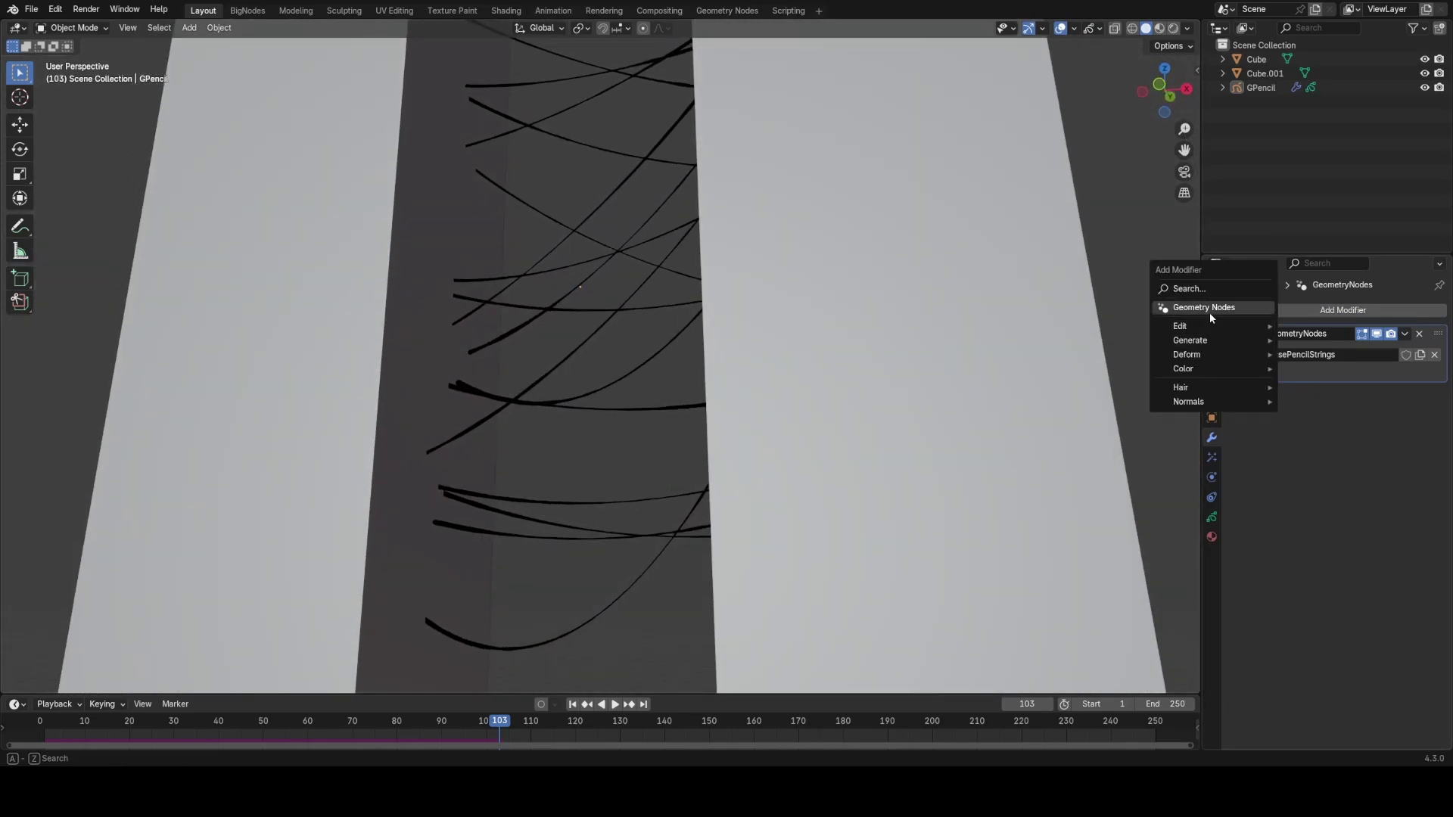
mouse_move(1234, 353)
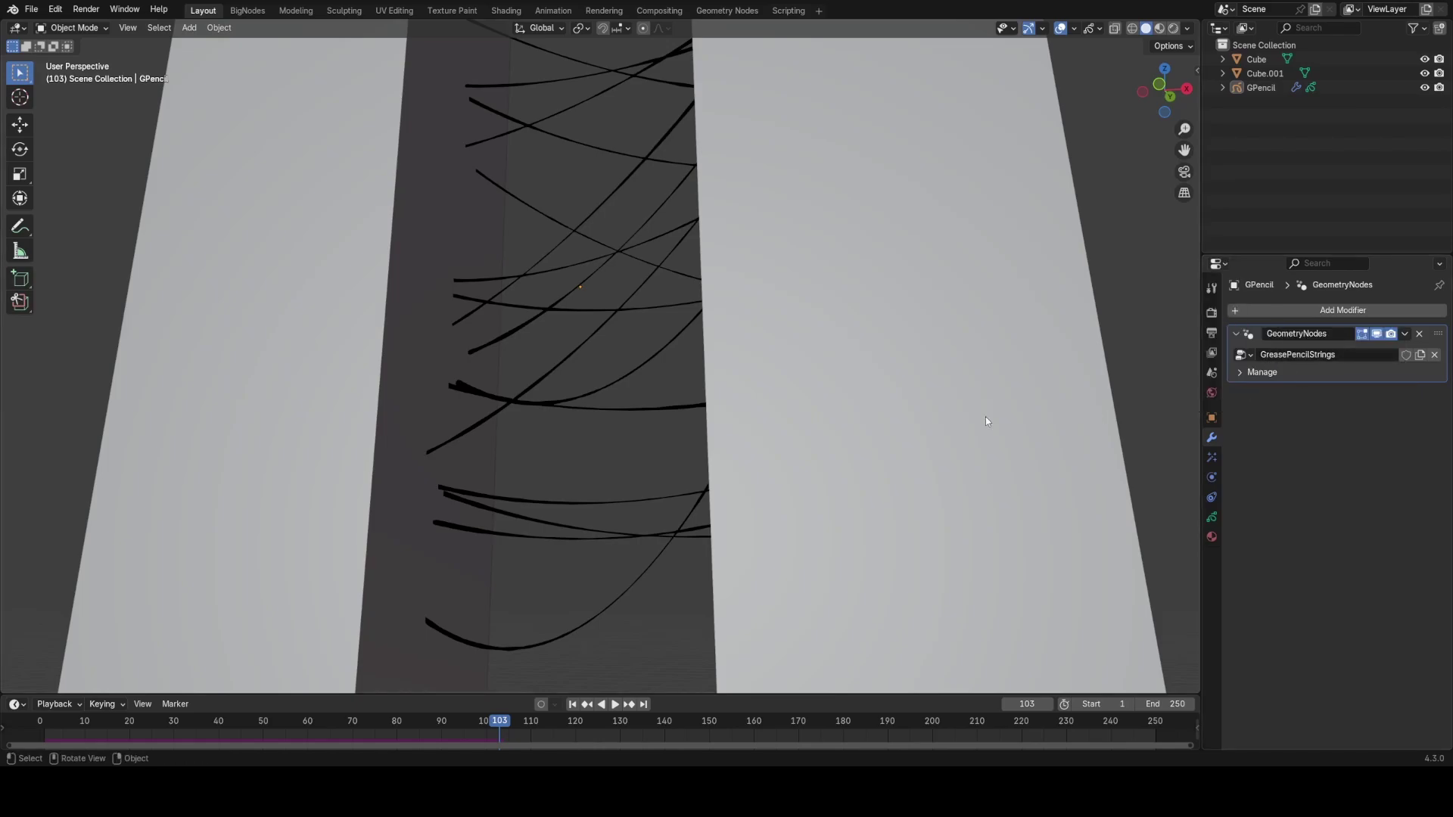
scroll(605, 412, down, 2)
middle_drag(452, 389, 480, 438)
scroll(642, 411, up, 4)
scroll(641, 413, up, 2)
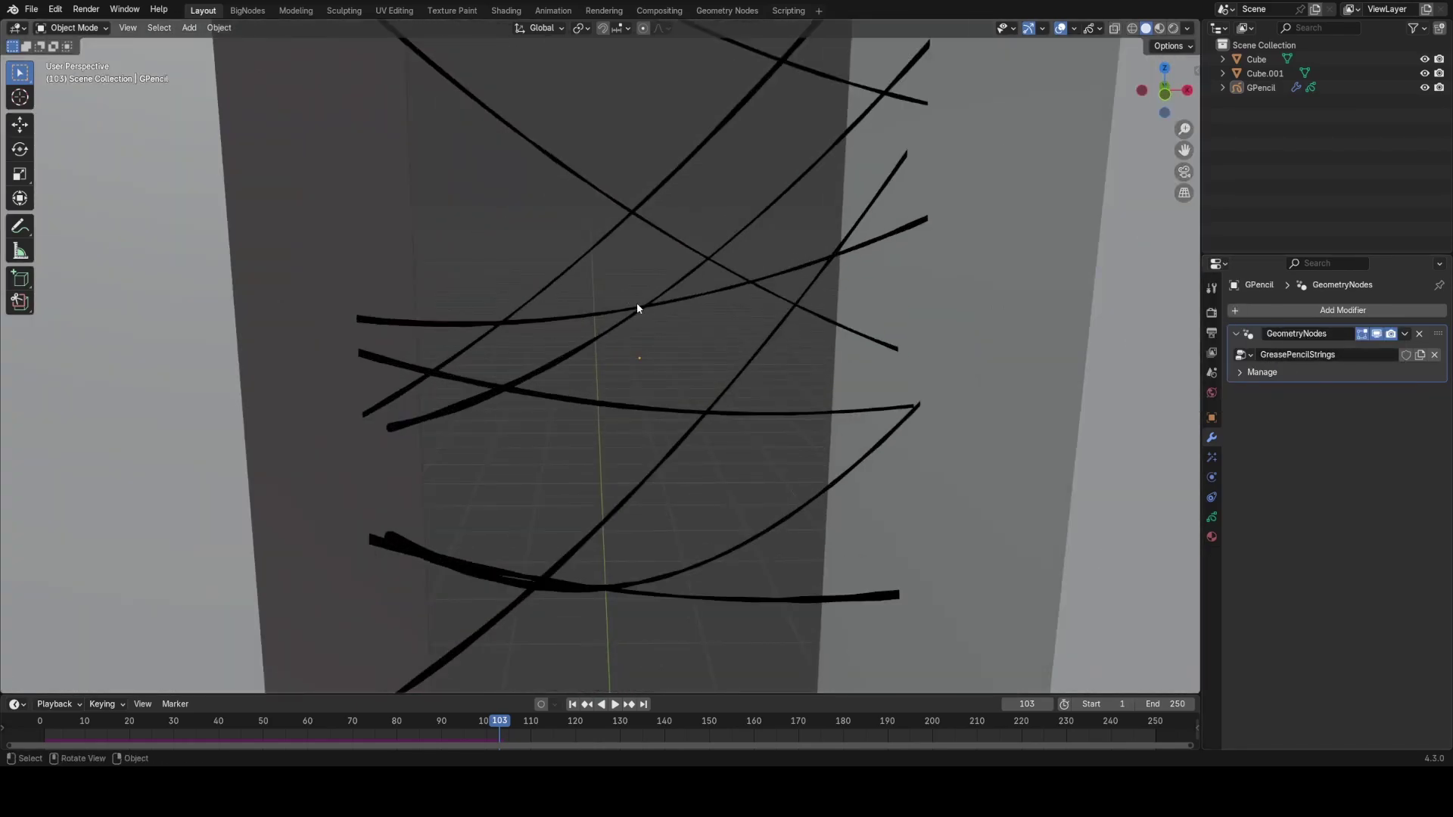
scroll(637, 303, down, 4)
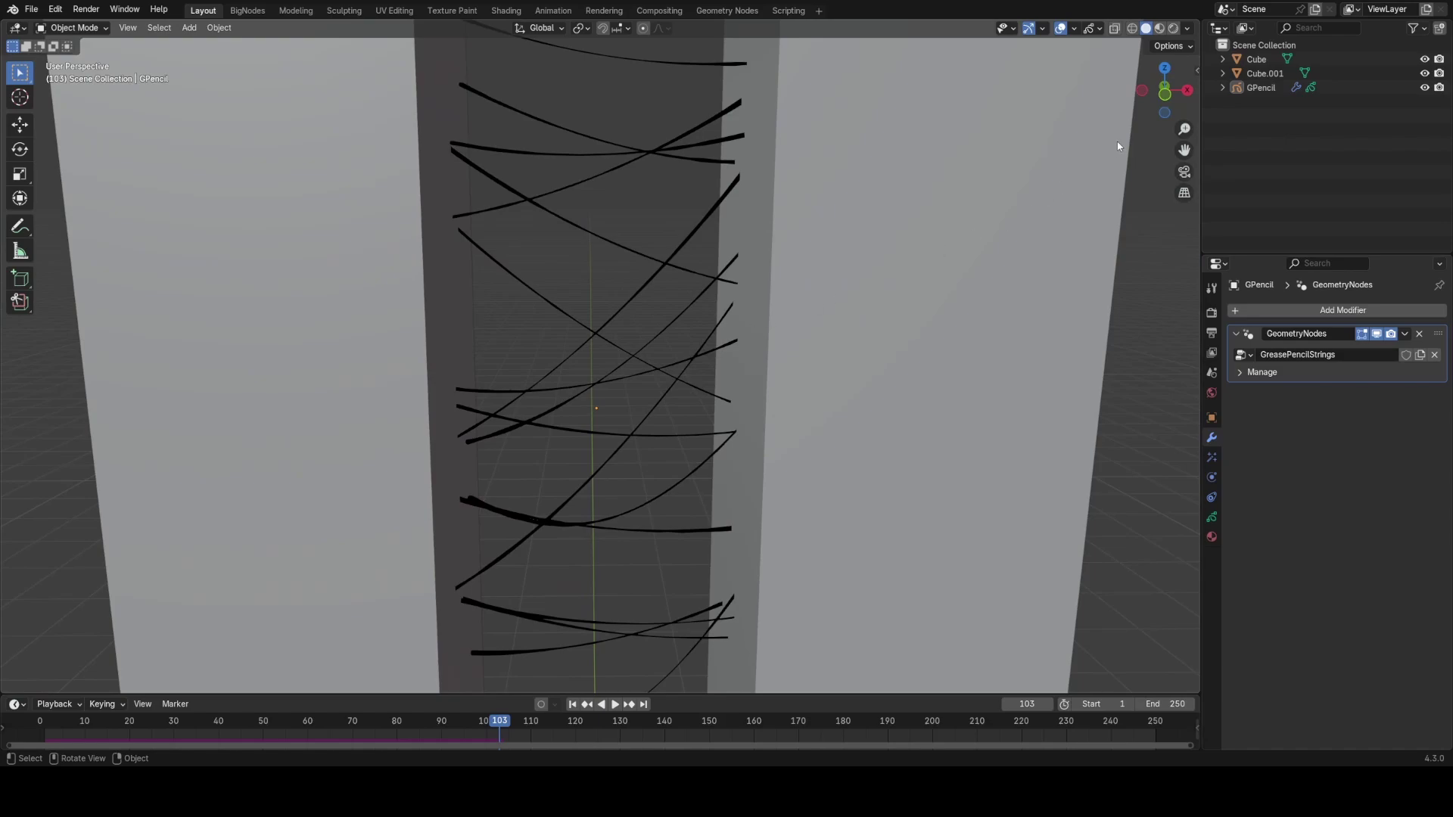
Step: Switch to the BigNodes workspace and examine the control-point attributes of the grease pencil layer in the spreadsheet
click(246, 10)
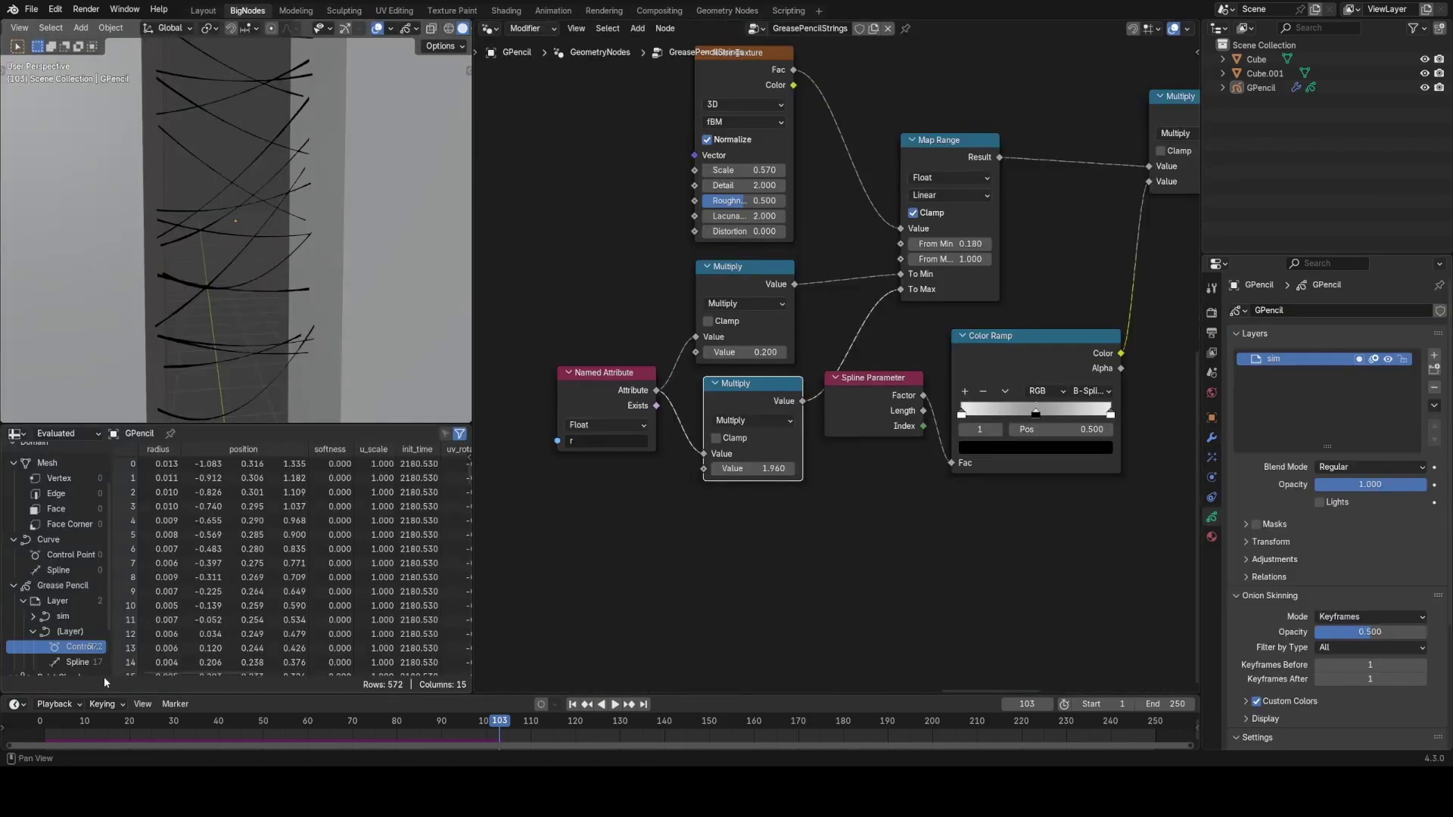
scroll(56, 609, down, 2)
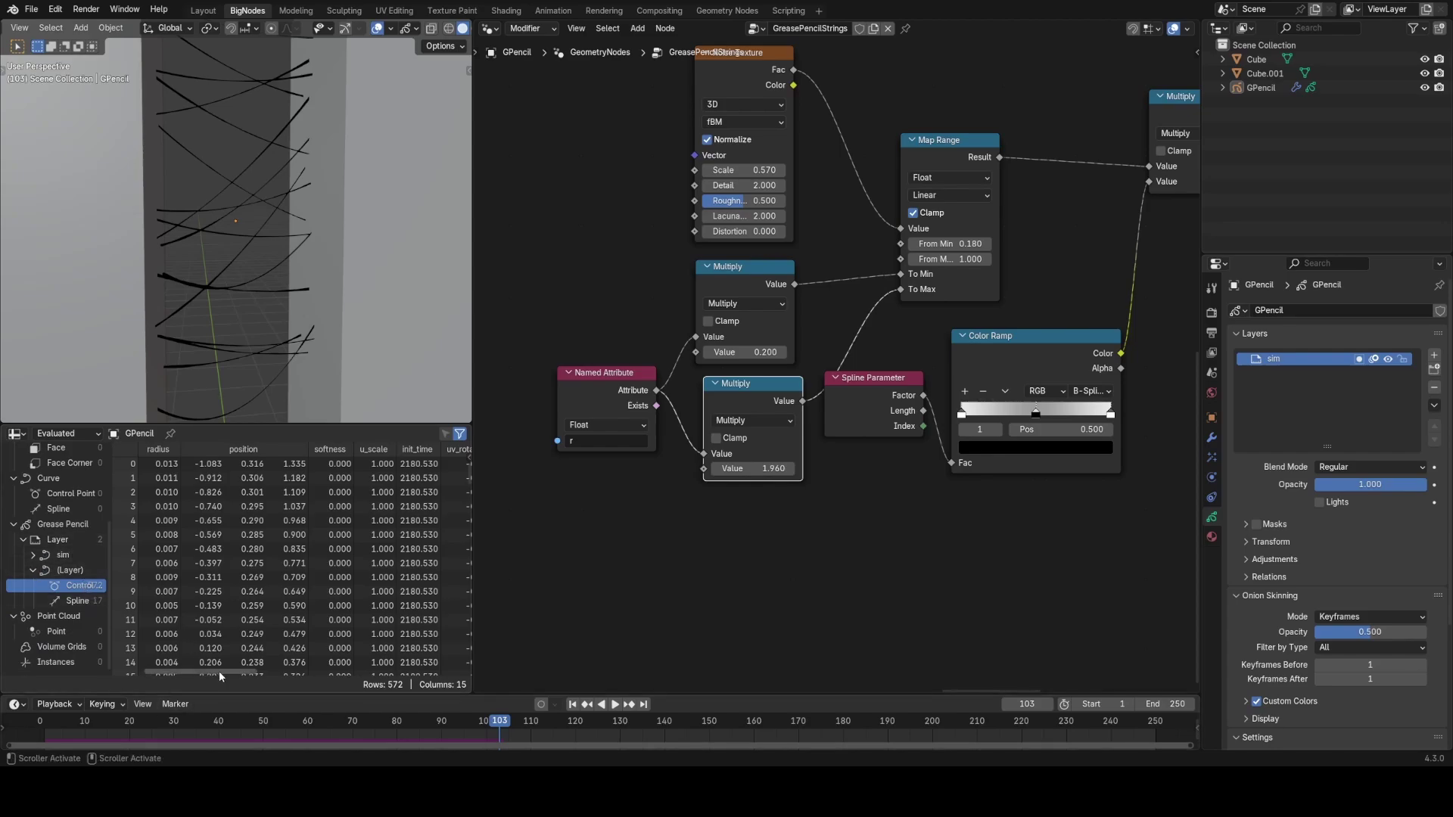
drag(220, 671, 243, 640)
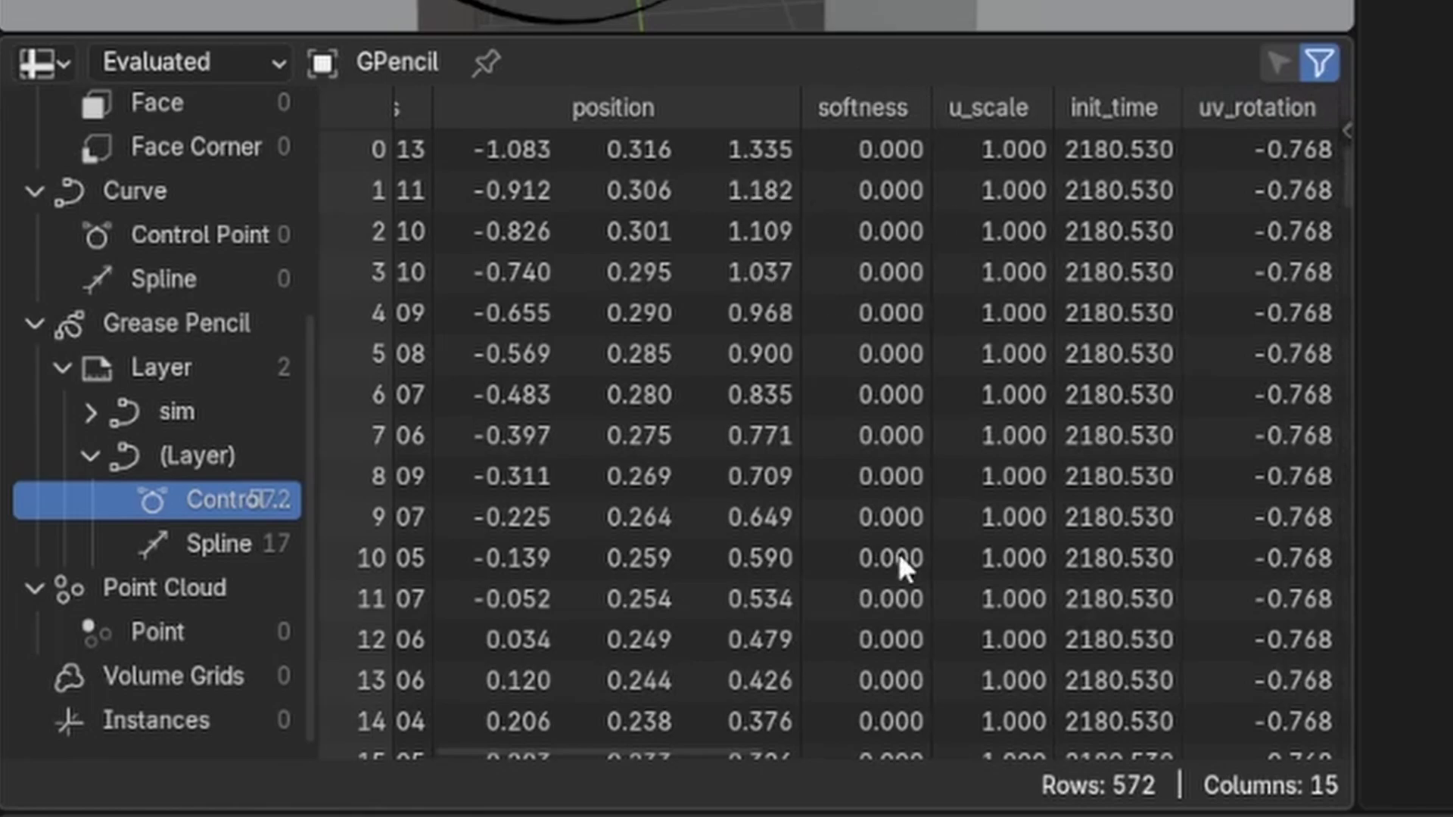
drag(616, 751, 481, 753)
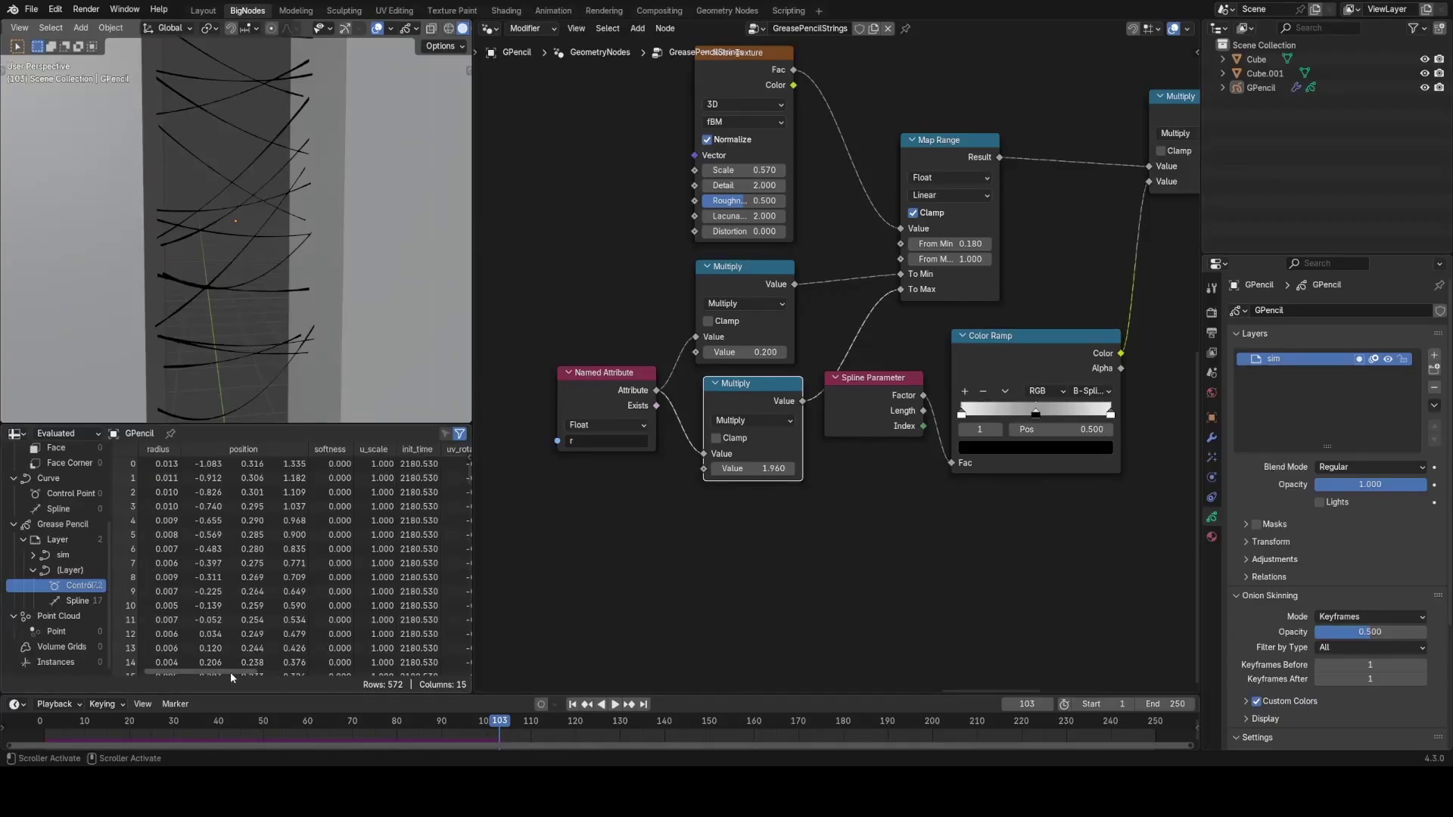
drag(230, 673, 292, 672)
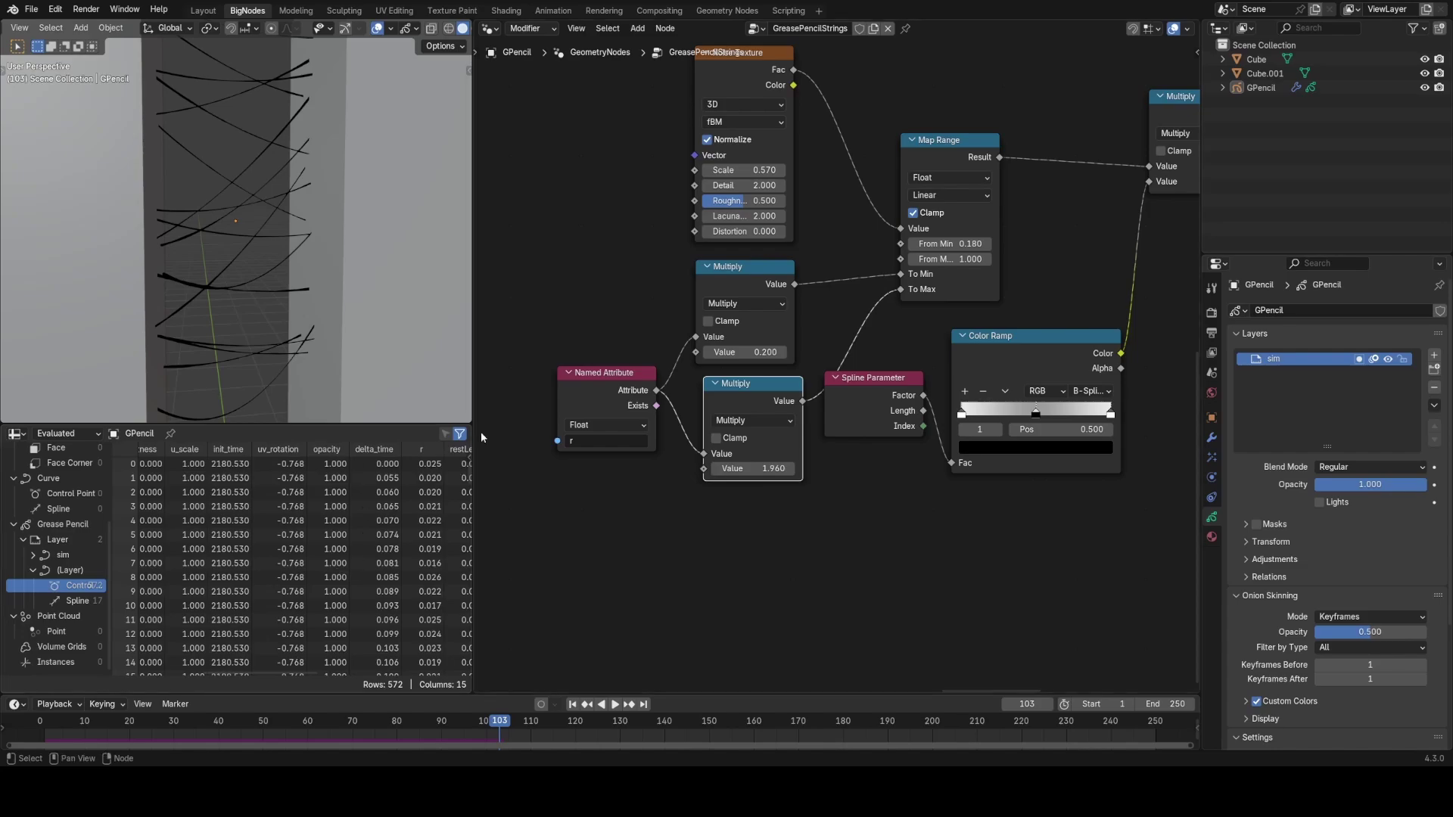
Step: Set the softness value to -0.610 on its Store Named Attribute node before Curves to Grease Pencil
scroll(836, 393, down, 2)
middle_drag(1097, 318, 808, 410)
scroll(902, 398, down, 6)
scroll(781, 457, up, 8)
mouse_move(1009, 340)
middle_down()
mouse_move(781, 457)
mouse_move(805, 446)
middle_up()
scroll(795, 402, up, 3)
mouse_move(781, 345)
mouse_down()
mouse_move(799, 345)
mouse_move(729, 343)
mouse_up()
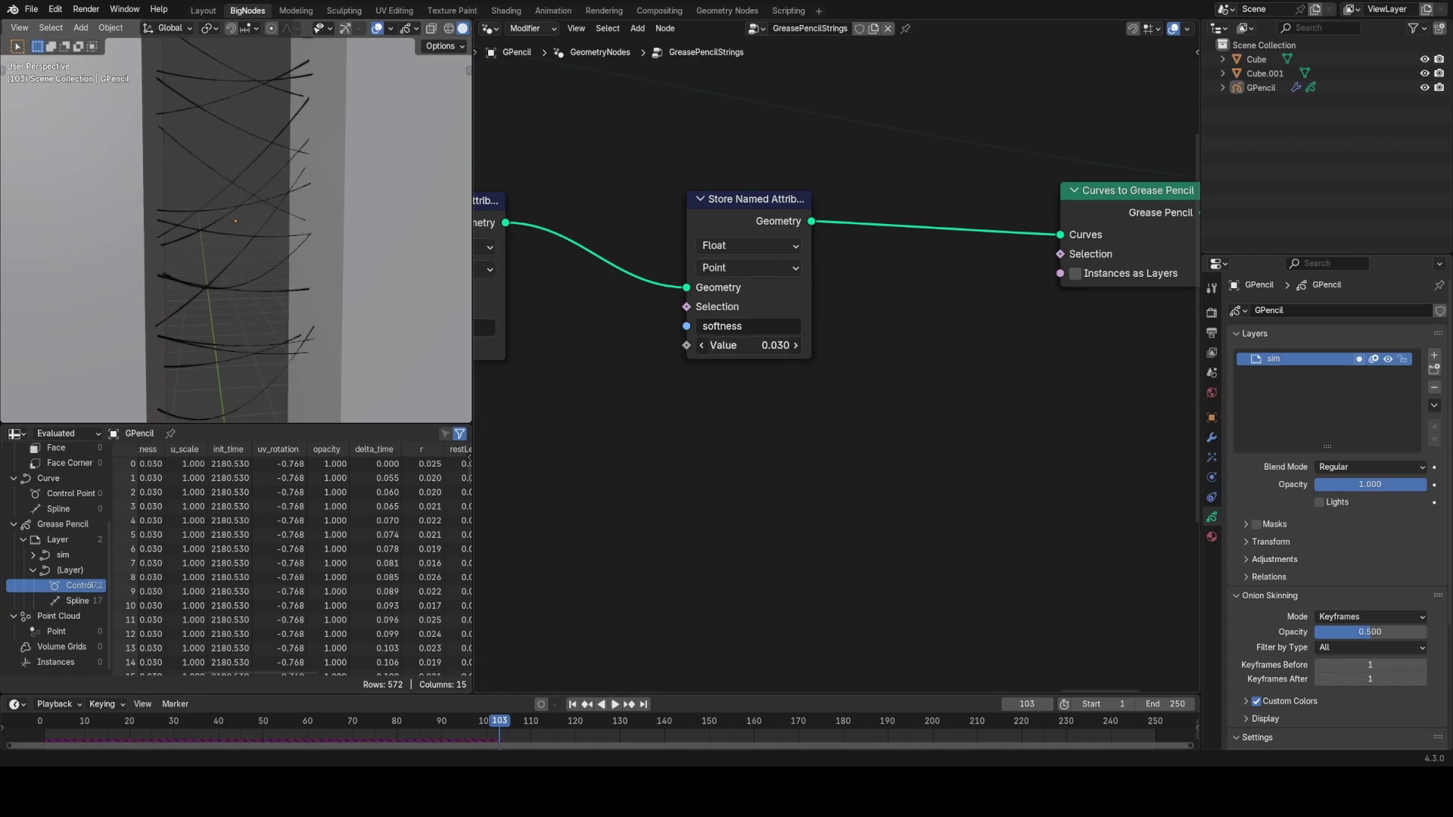
mouse_move(729, 343)
mouse_down()
mouse_move(771, 343)
mouse_move(688, 345)
mouse_up()
scroll(296, 295, up, 6)
scroll(362, 278, down, 5)
Step: Move the softness Store Named Attribute node farther from the radius node to make room in the node tree
middle_drag(671, 402, 784, 289)
scroll(784, 289, down, 1)
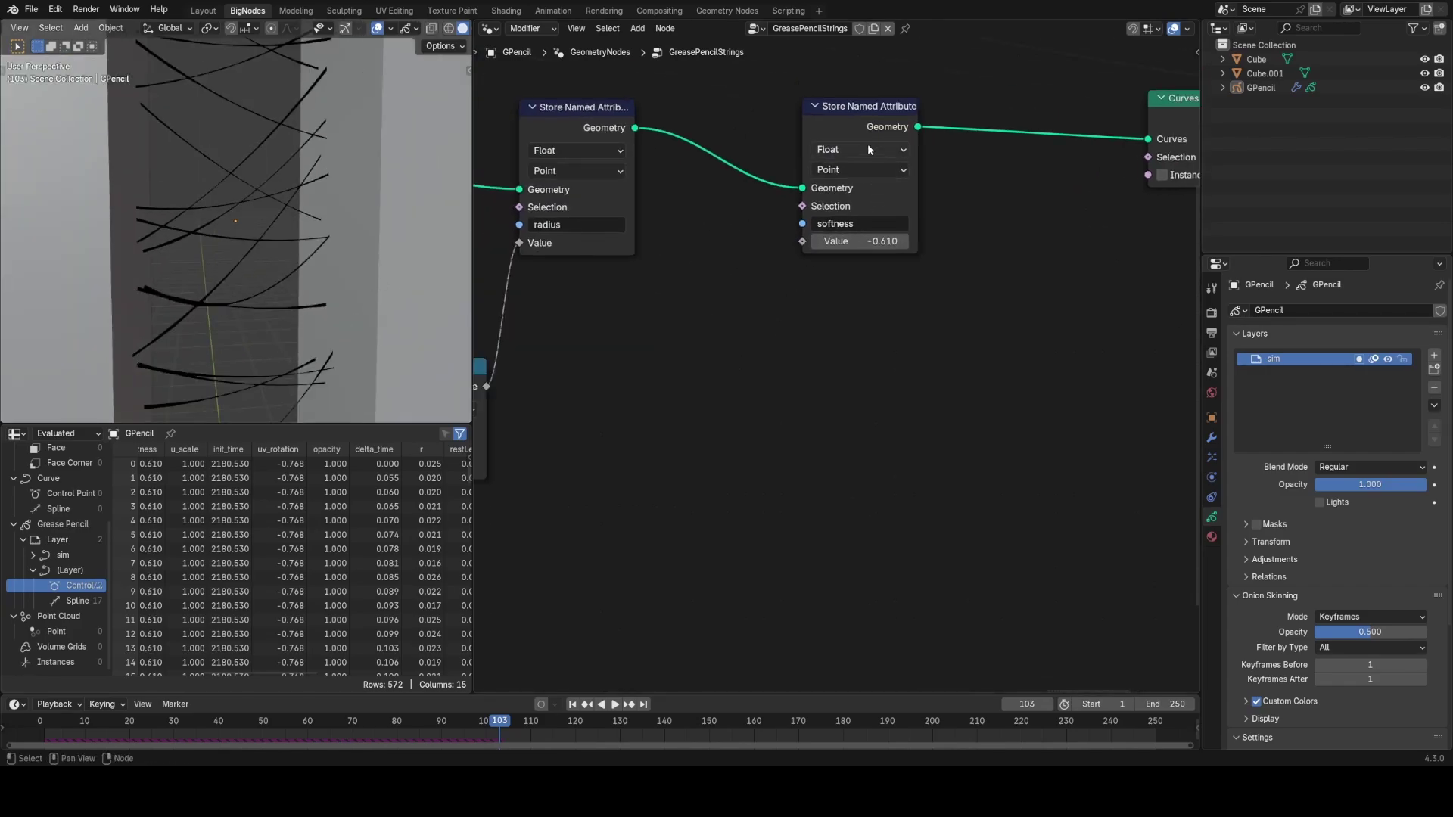
drag(862, 131, 996, 129)
middle_drag(737, 301, 841, 274)
scroll(347, 252, down, 1)
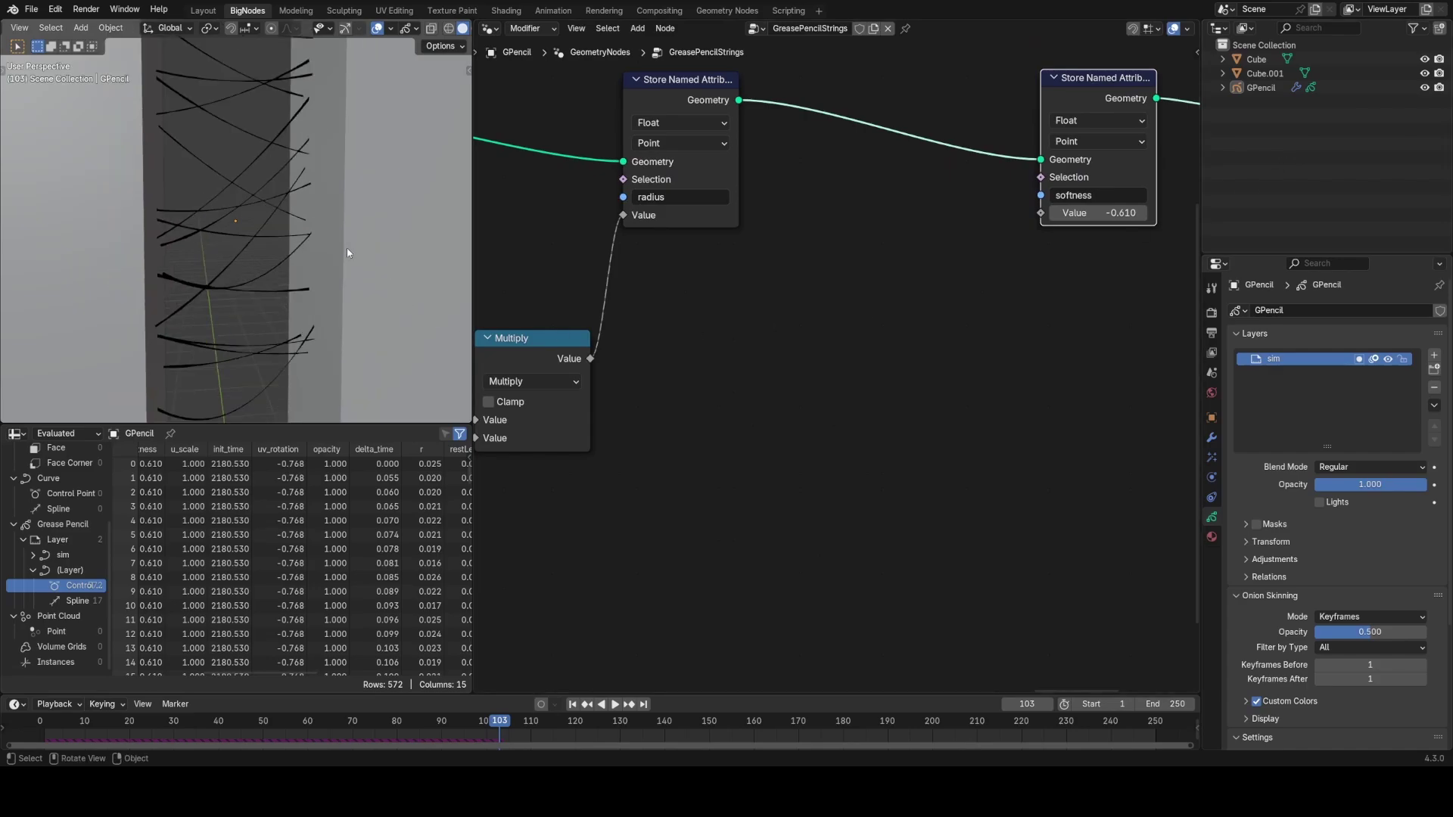
Step: Add a Plain Axes empty and position it among the strings between the pillars
middle_drag(345, 253, 357, 257)
key(shift+a)
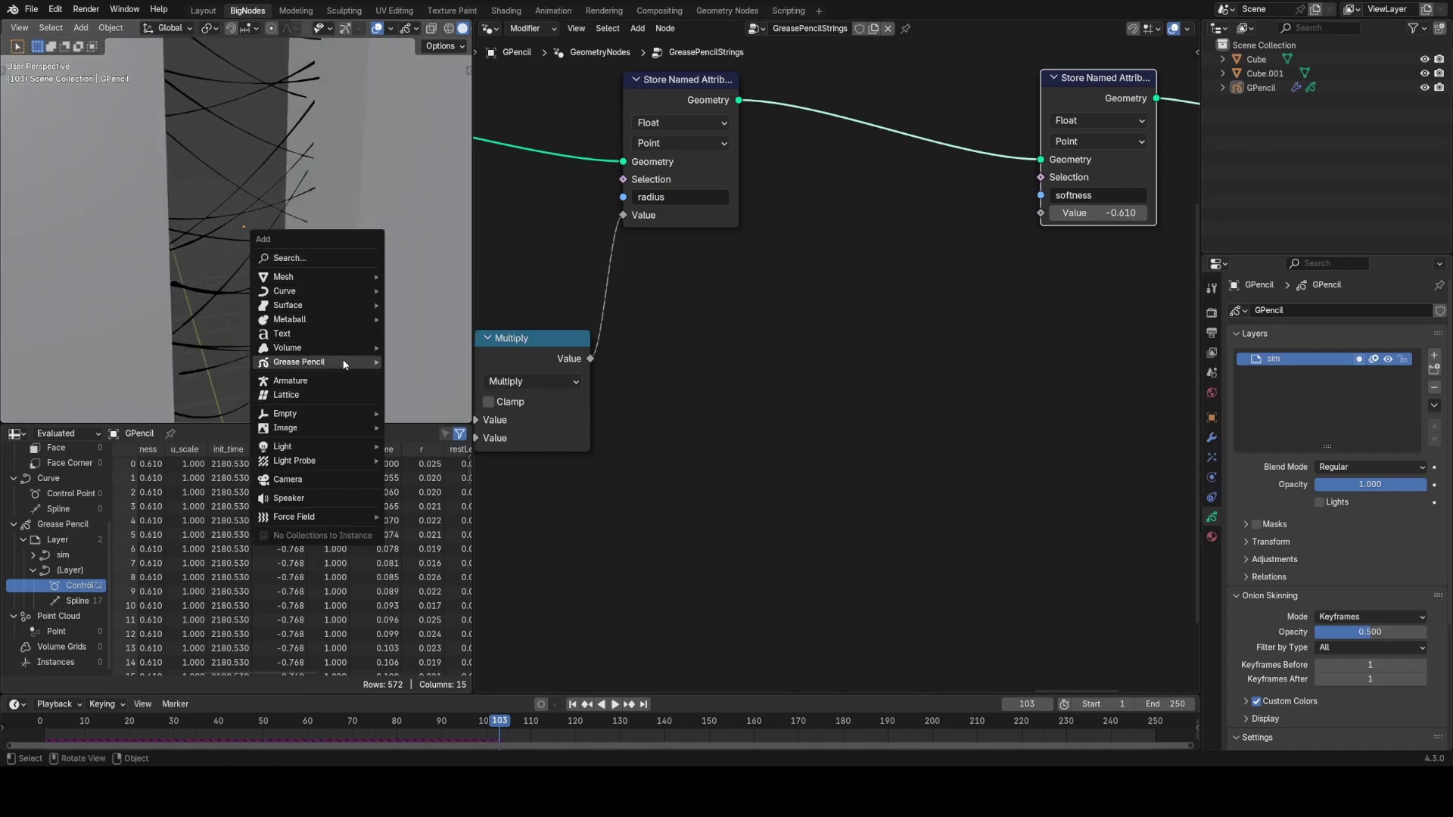
mouse_move(304, 415)
click(439, 413)
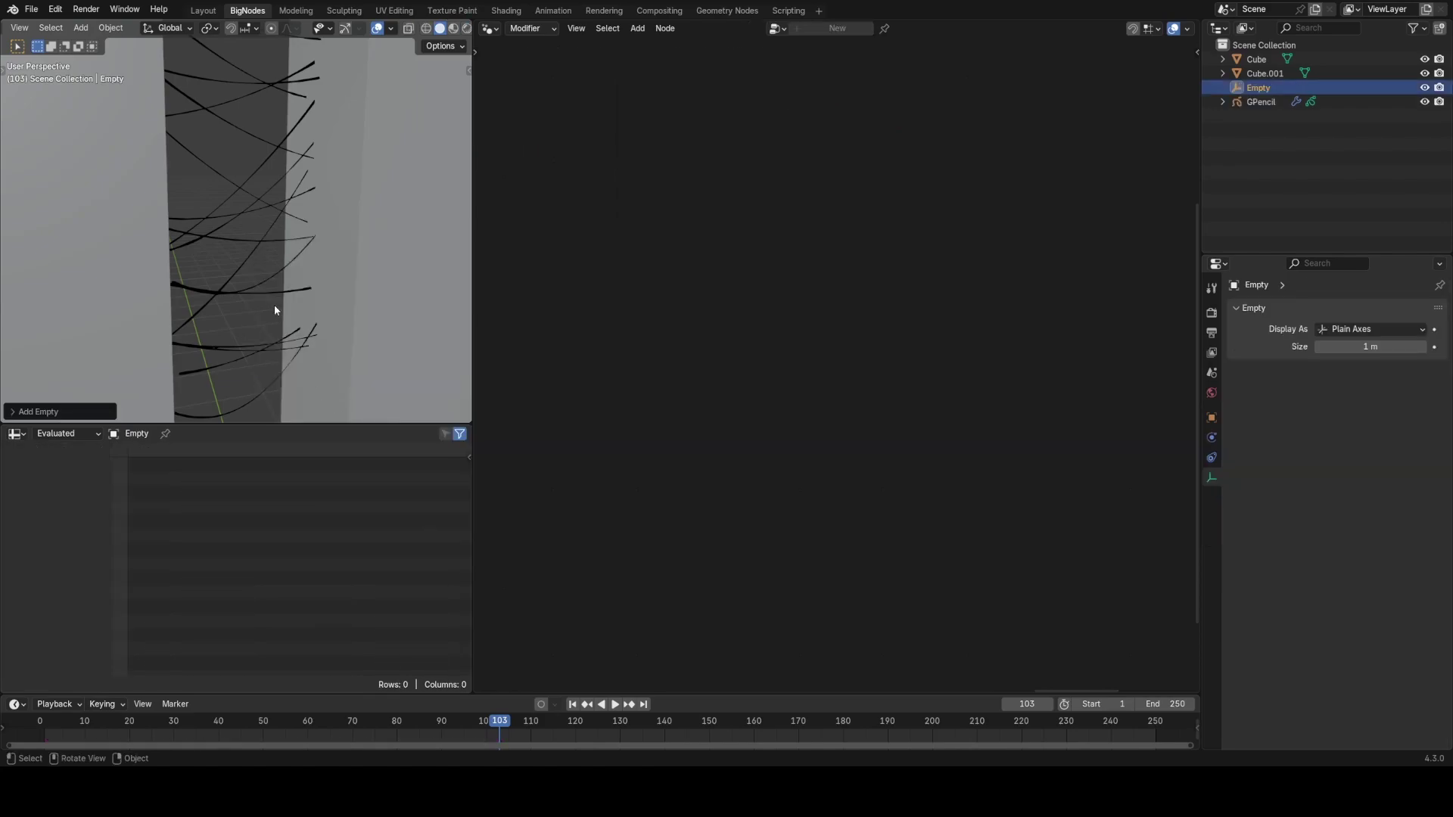
key(g)
click(327, 258)
Step: Select the grease pencil object and bring the Empty into its node tree as an Object Info node below the radius node
click(251, 184)
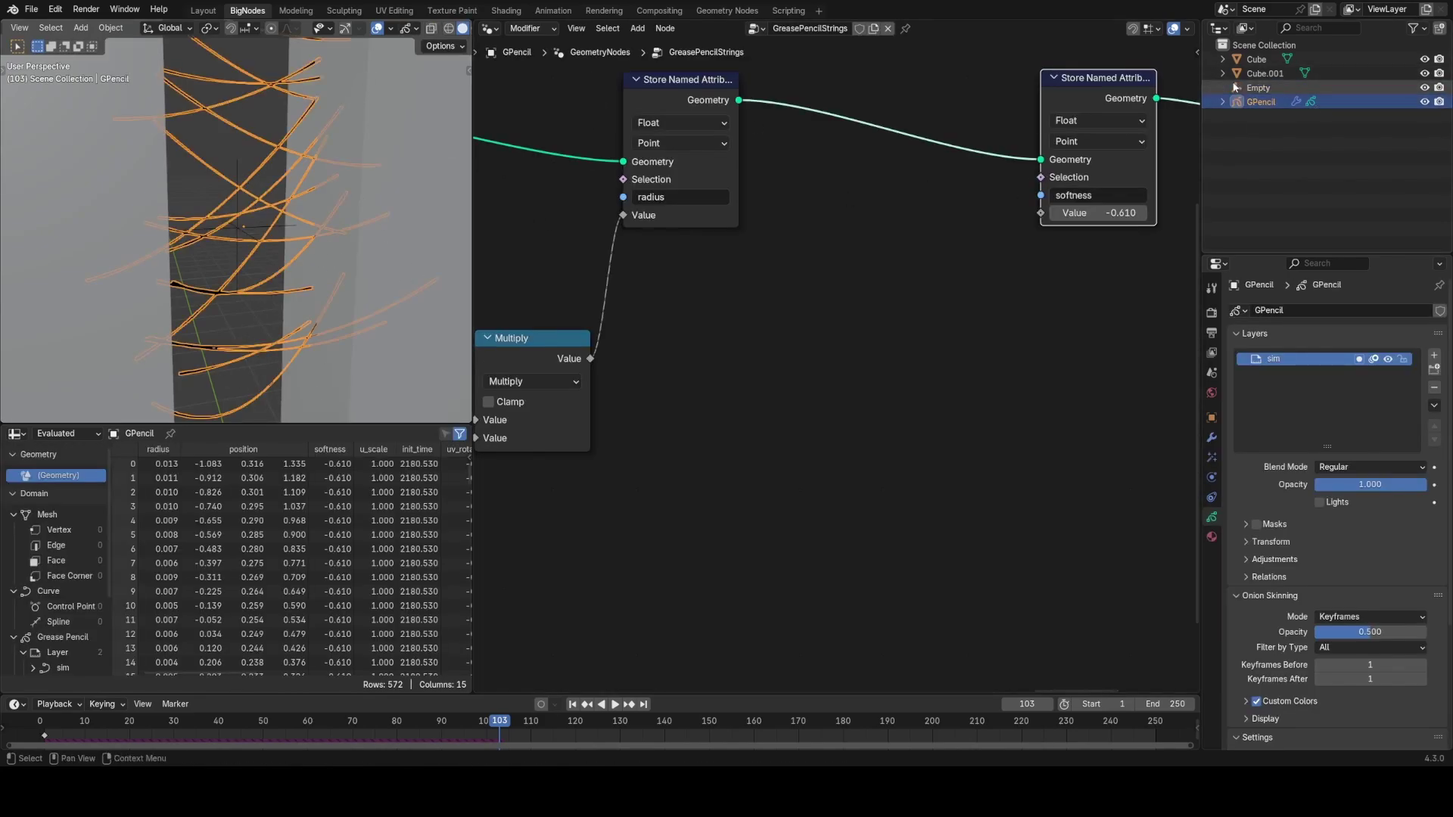
drag(1259, 88, 670, 269)
middle_drag(829, 325, 767, 386)
scroll(767, 386, up, 1)
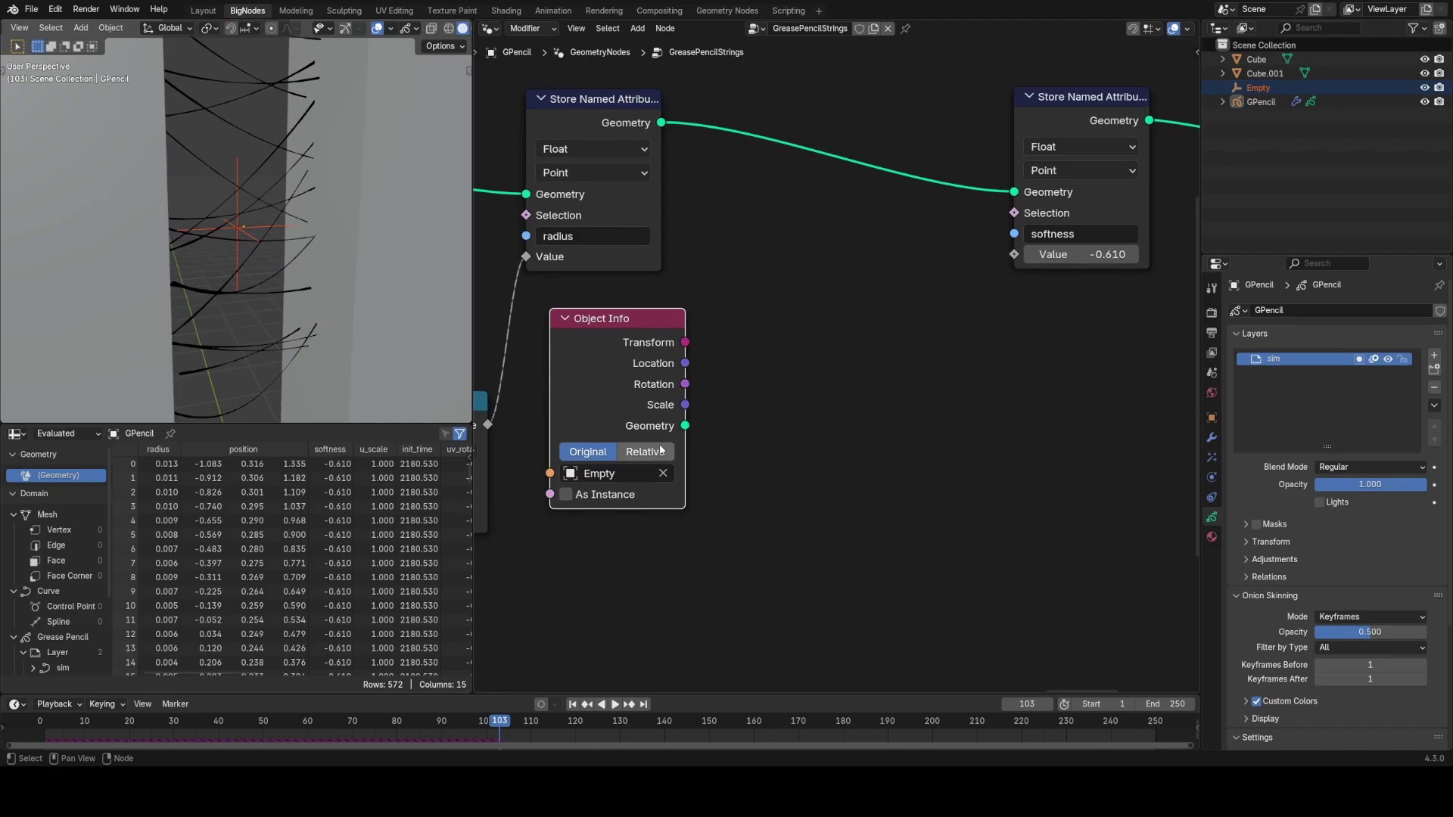
Step: Set the Object Info node to Relative, shift it lower, and add a Position node directly above it
drag(825, 402, 825, 401)
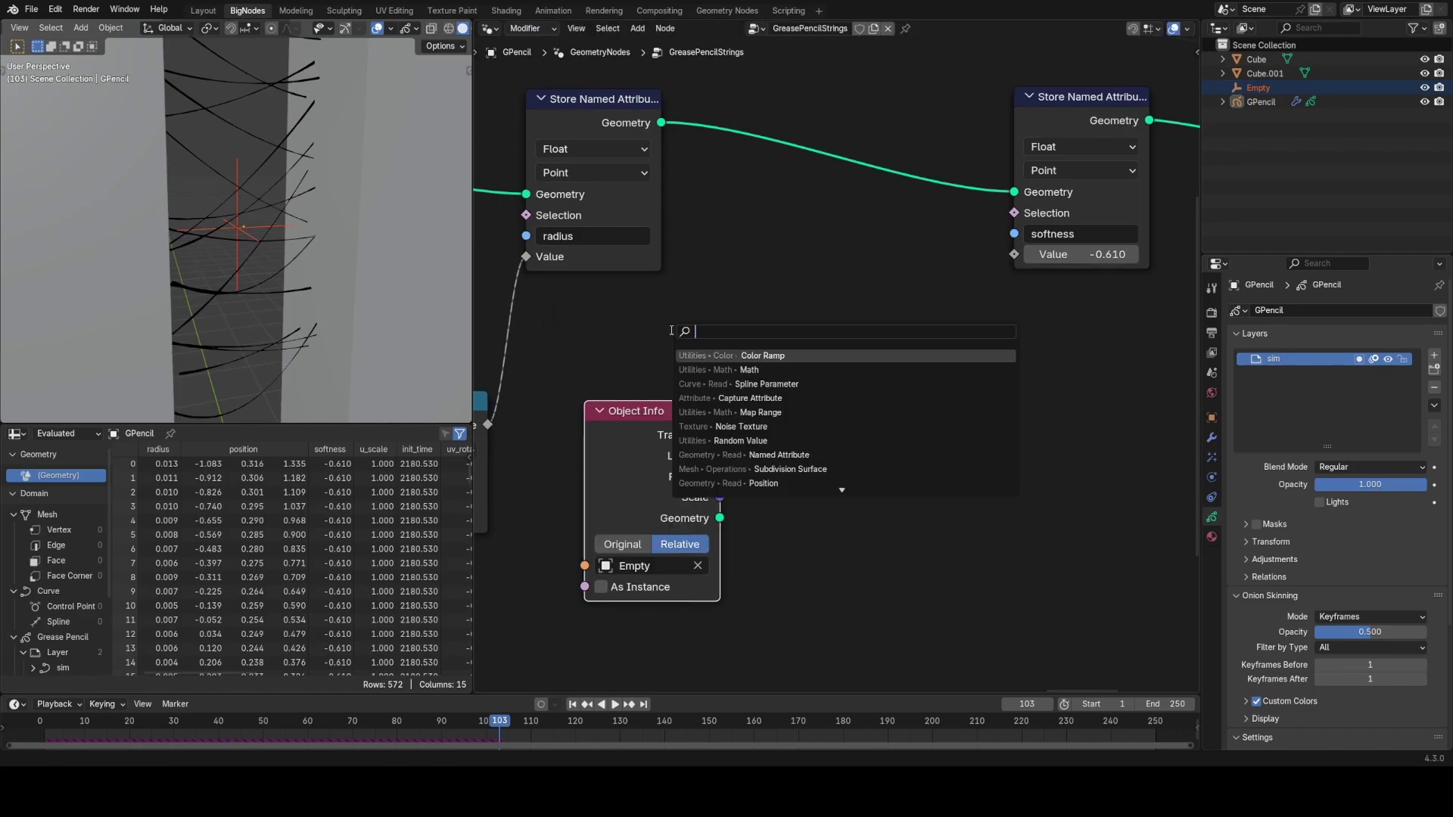
text(po)
click(759, 372)
click(691, 386)
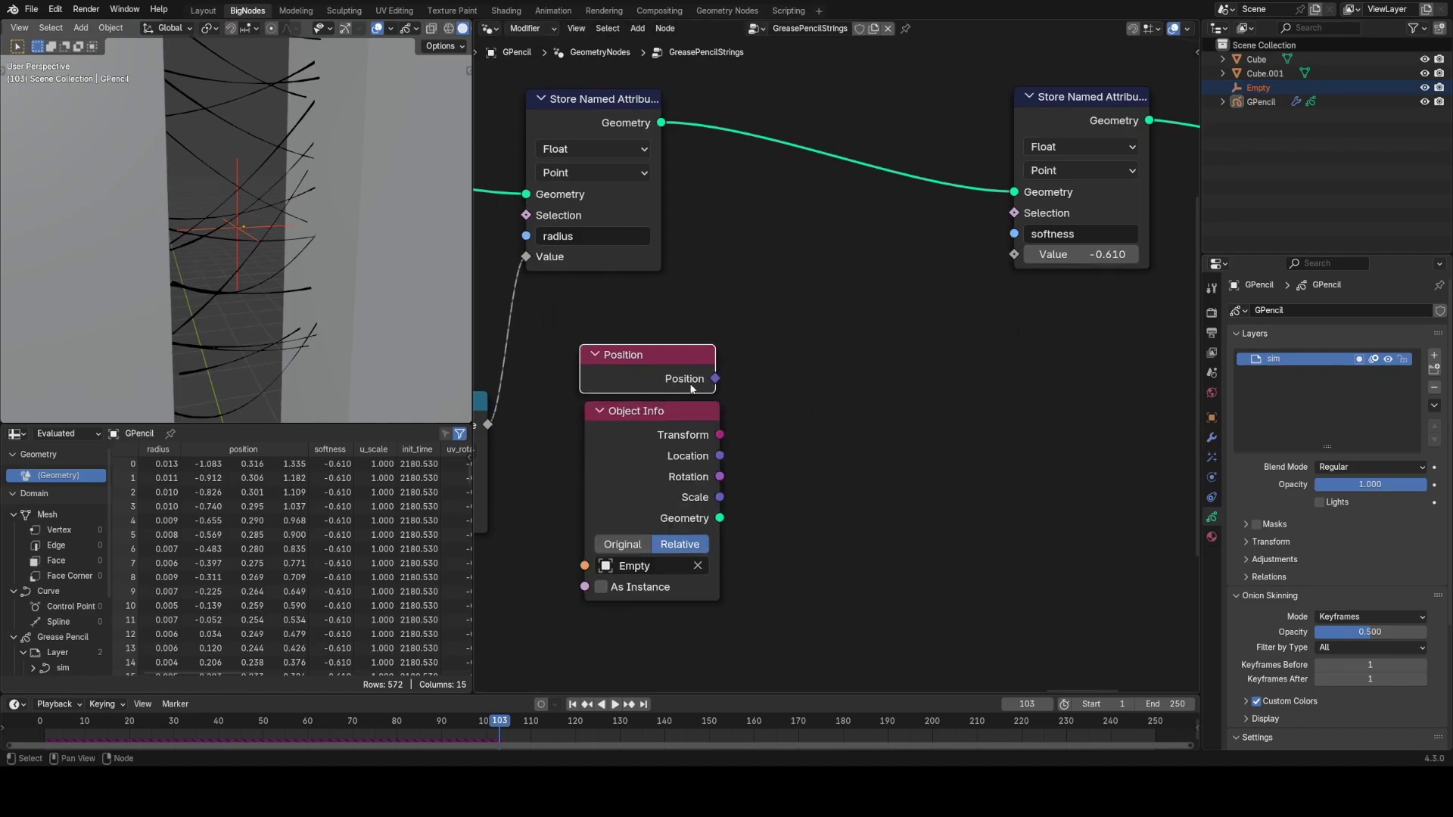
drag(691, 386, 688, 382)
Step: Add a Distance node between Position and the Object Info Location, and feed its result into the softness value
drag(712, 374, 817, 362)
text(di)
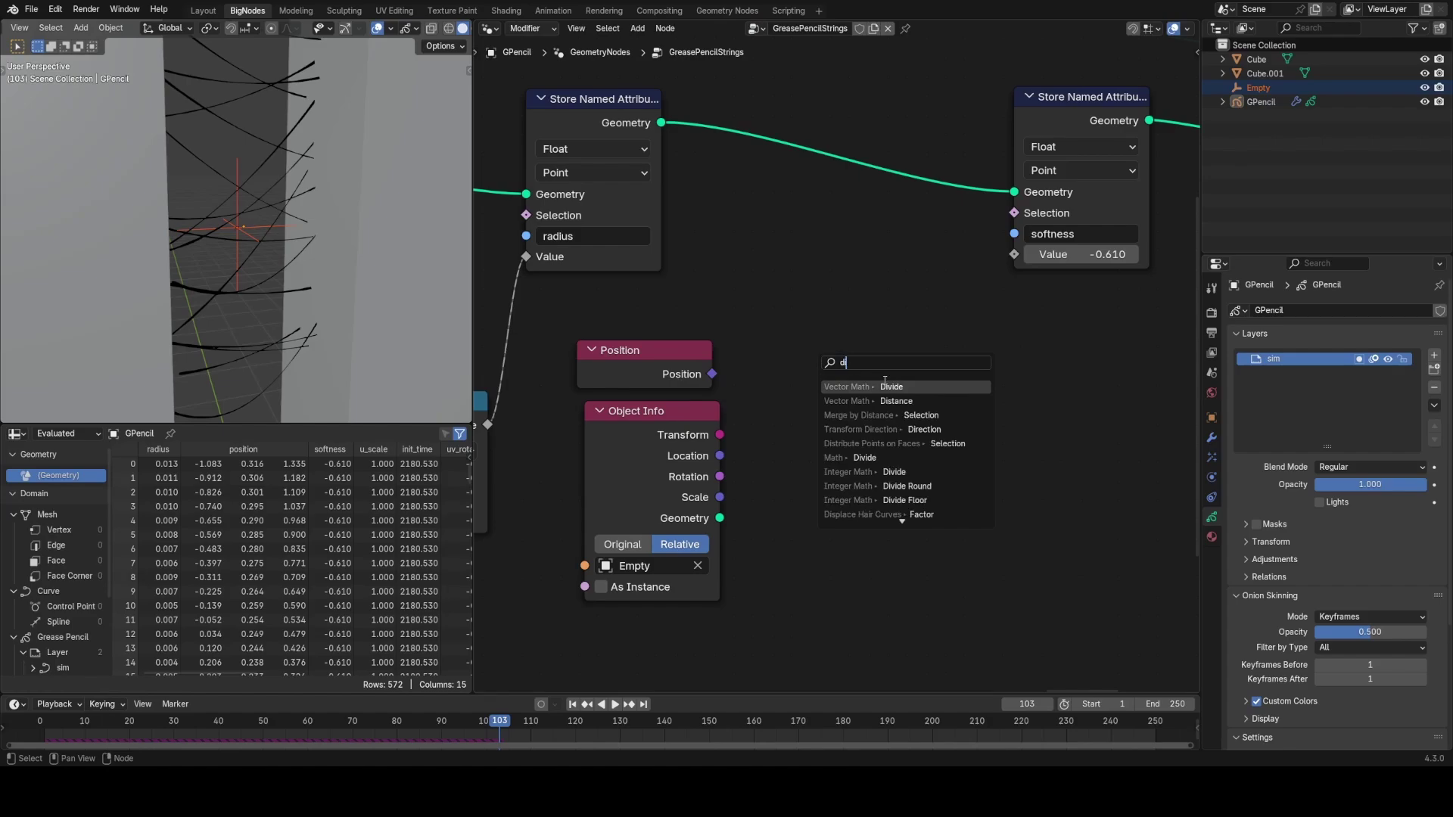
click(856, 401)
click(844, 394)
drag(720, 456, 806, 437)
drag(941, 368, 962, 368)
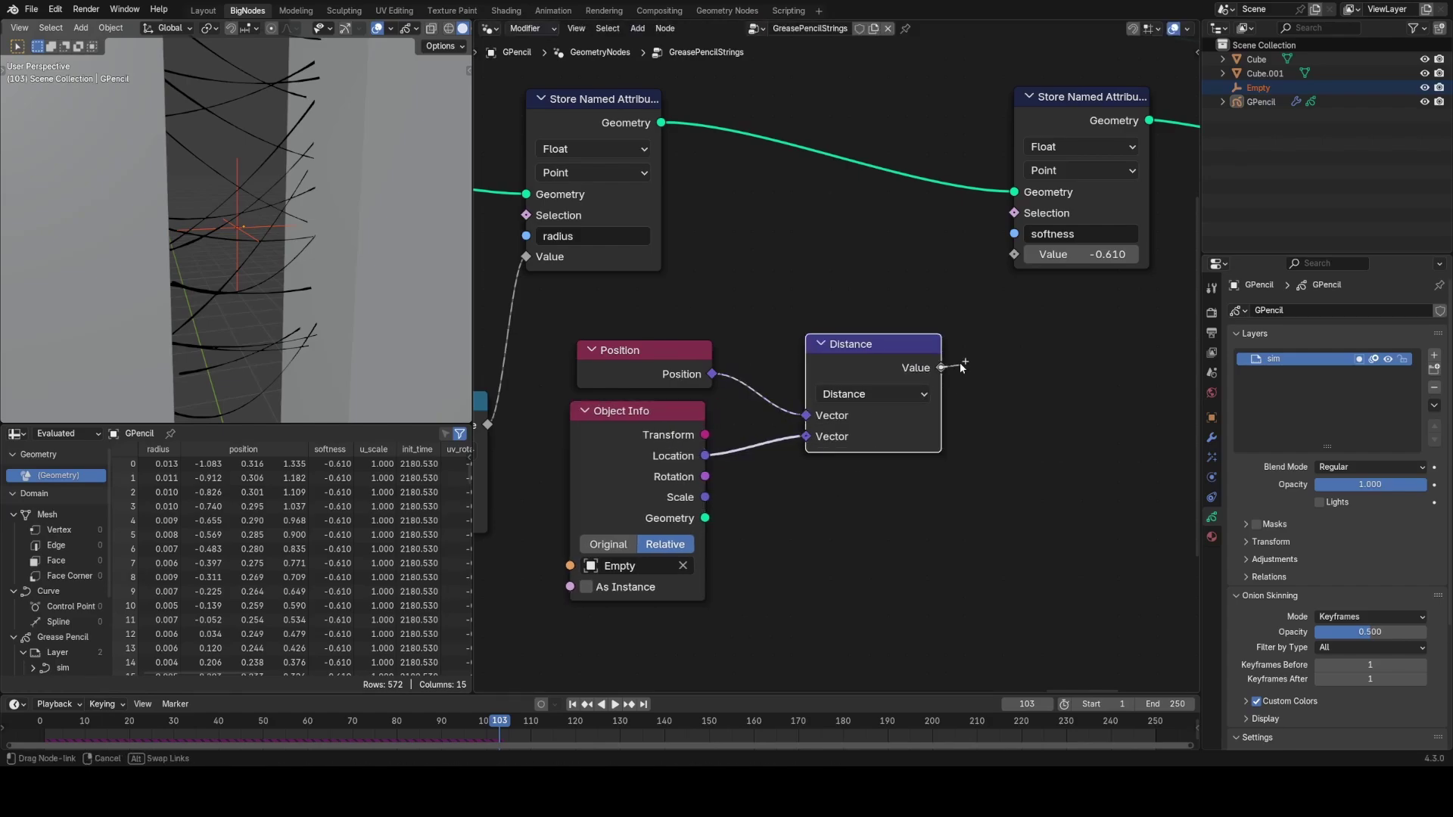
drag(1011, 252, 1014, 255)
middle_drag(356, 272, 253, 233)
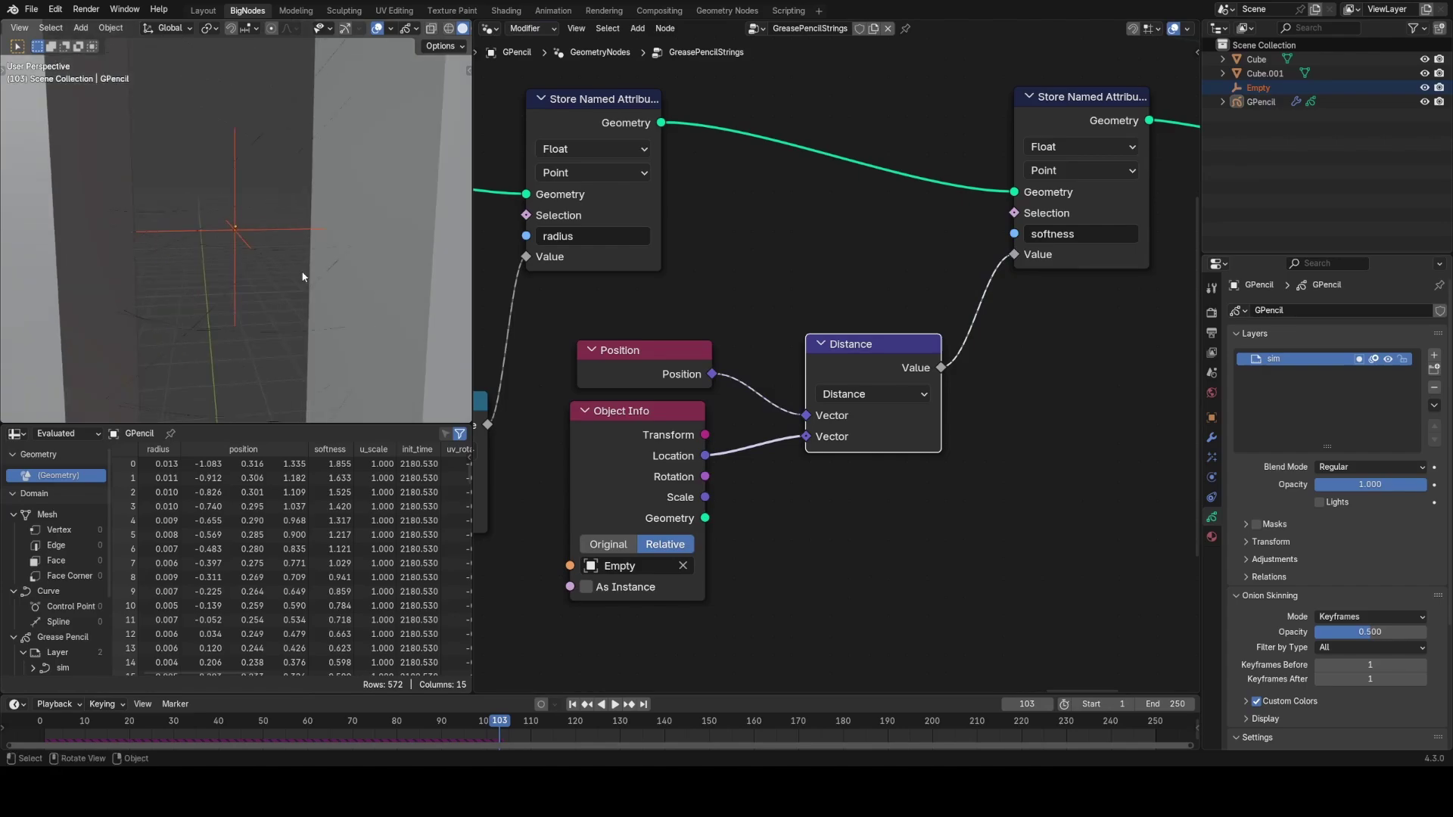
click(250, 230)
key(g)
right_click(262, 140)
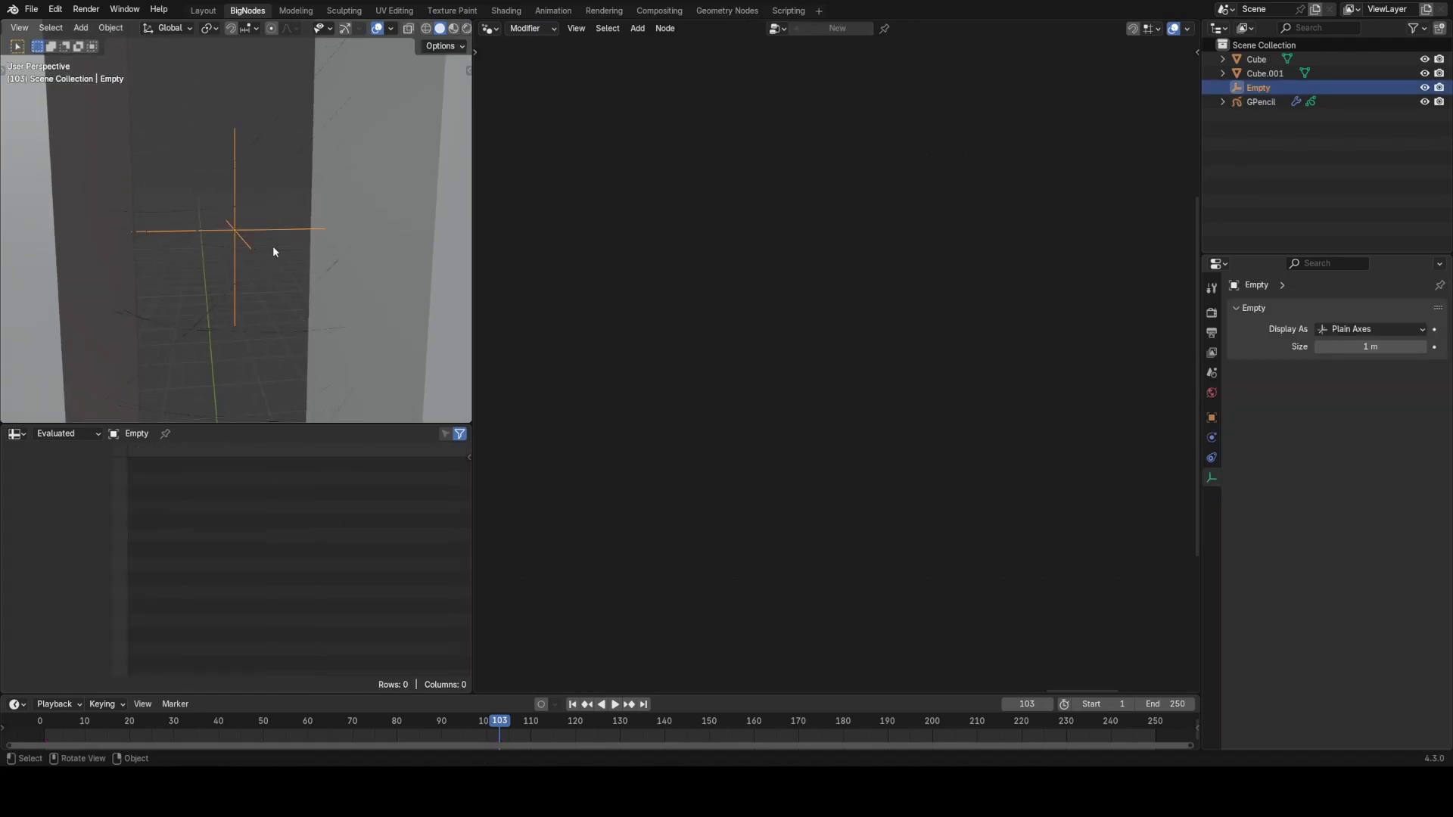
click(274, 247)
Step: Insert a Map Range node between the Distance node and the softness value
middle_drag(951, 336, 713, 331)
key(shift+a)
click(856, 321)
text(ma)
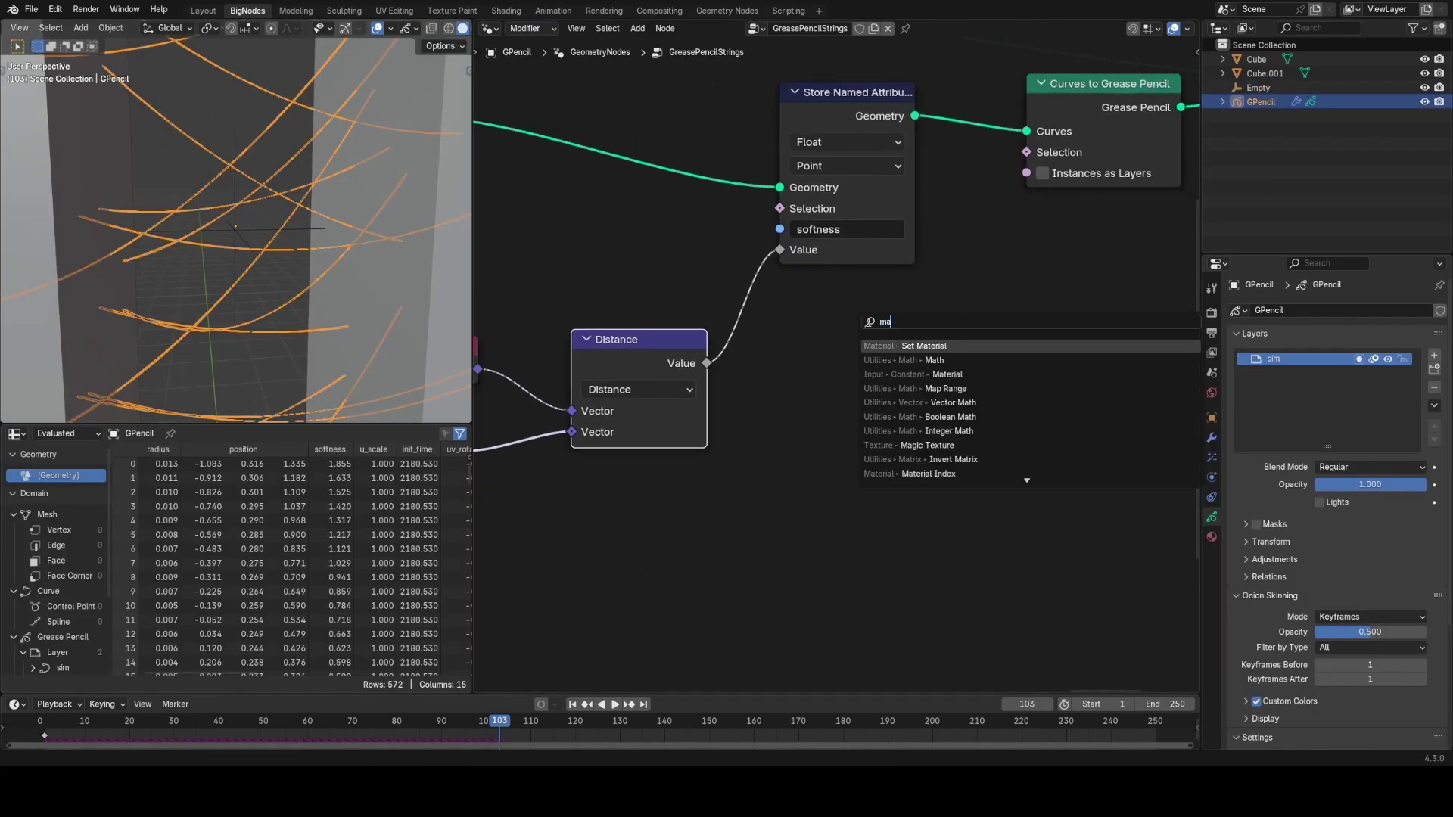
text(p)
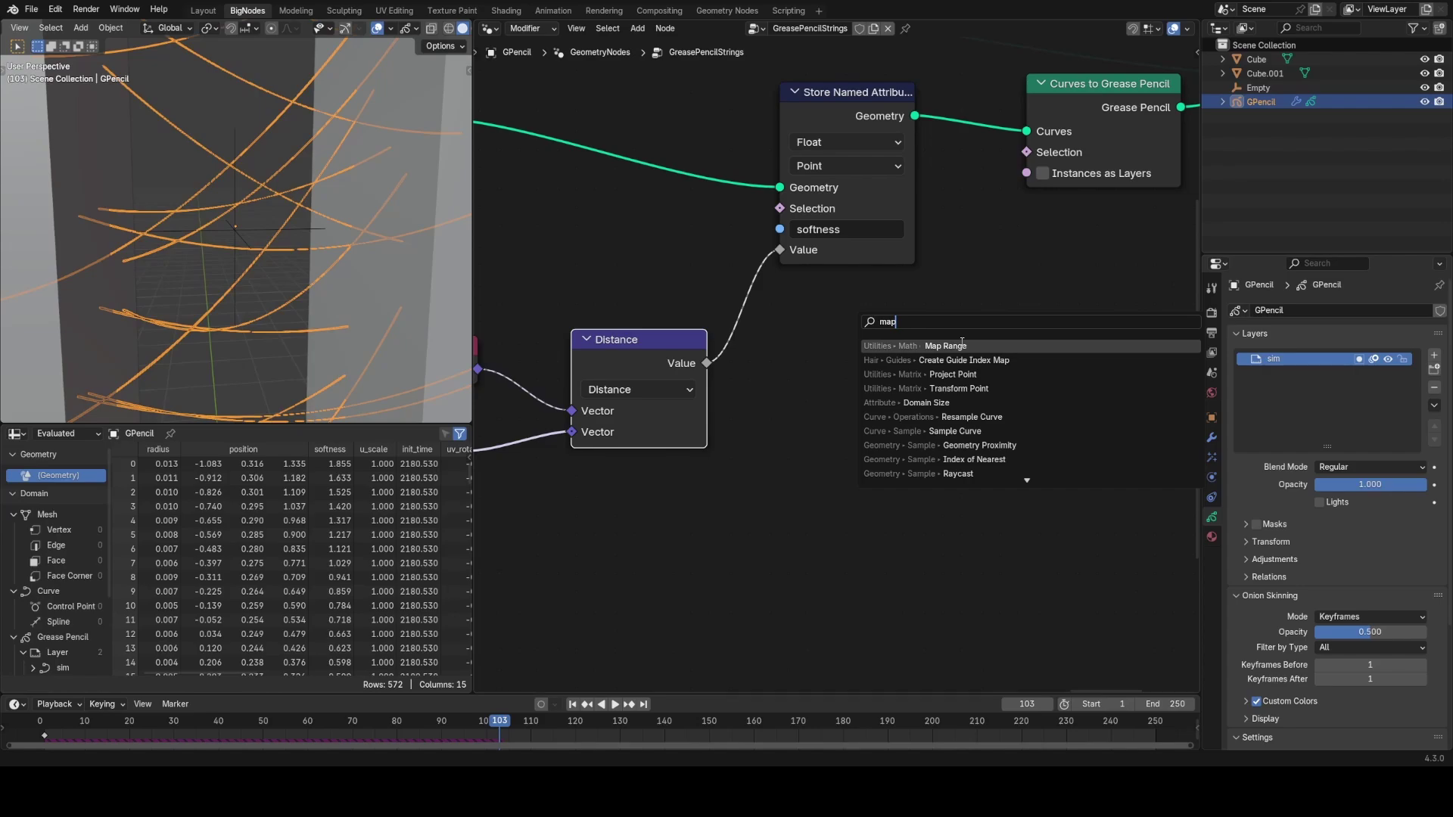
click(968, 344)
click(698, 308)
middle_drag(823, 482, 798, 441)
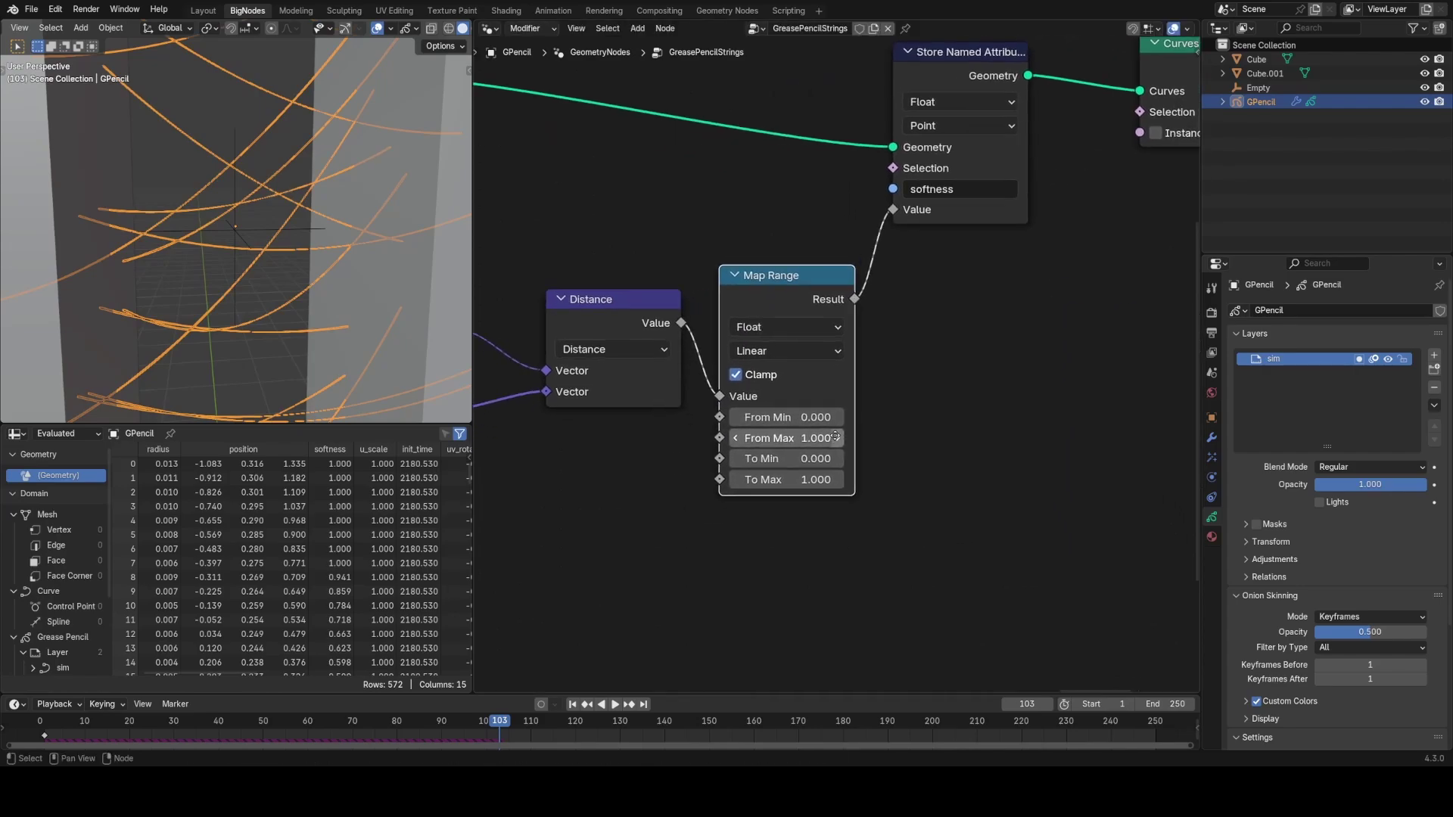
Step: Invert the Map Range output for softness by setting To Min to 1 and To Max to 0
scroll(814, 458, up, 2)
text(0)
key(Return)
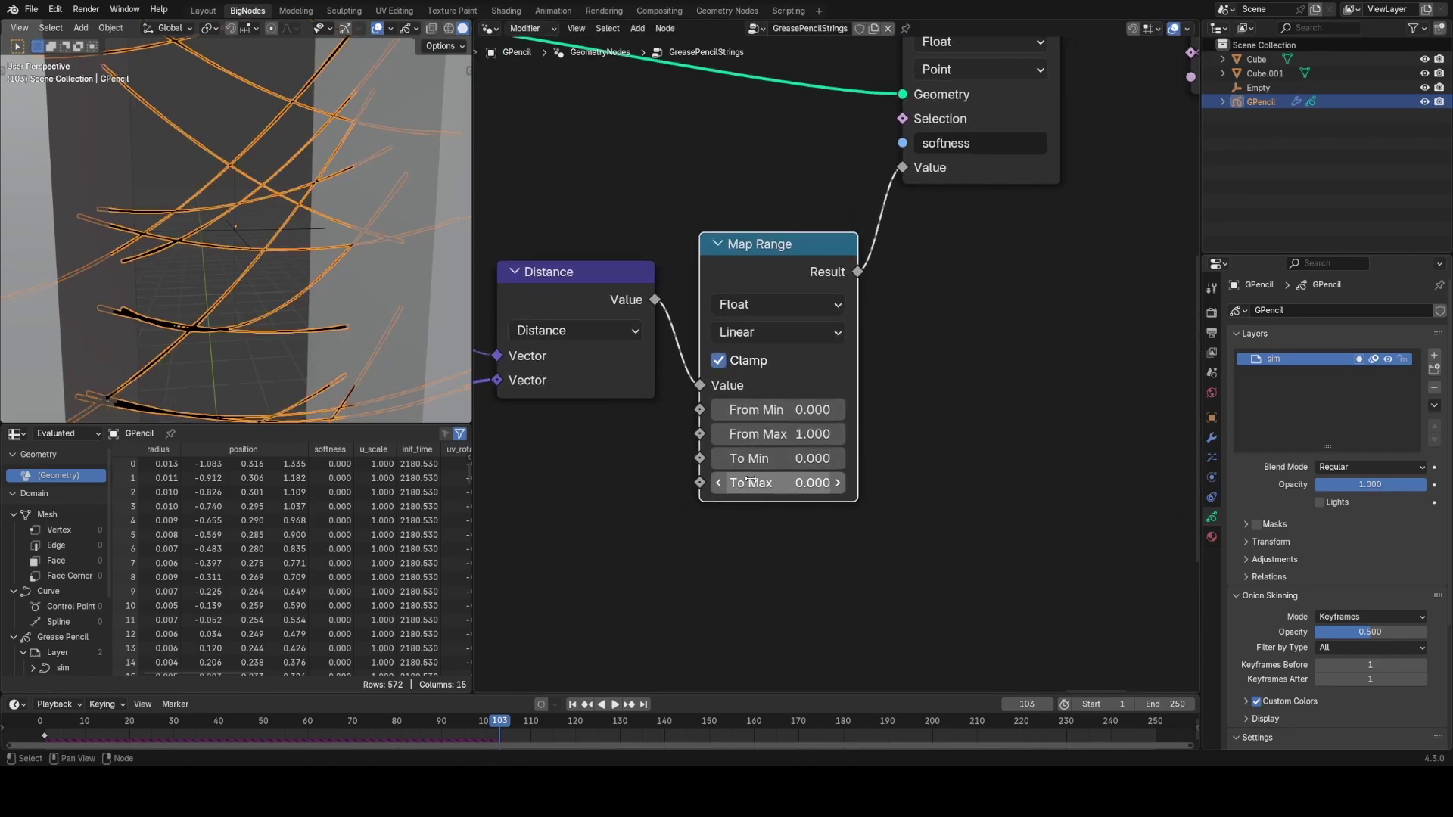
text(1)
key(Return)
click(798, 454)
text(1)
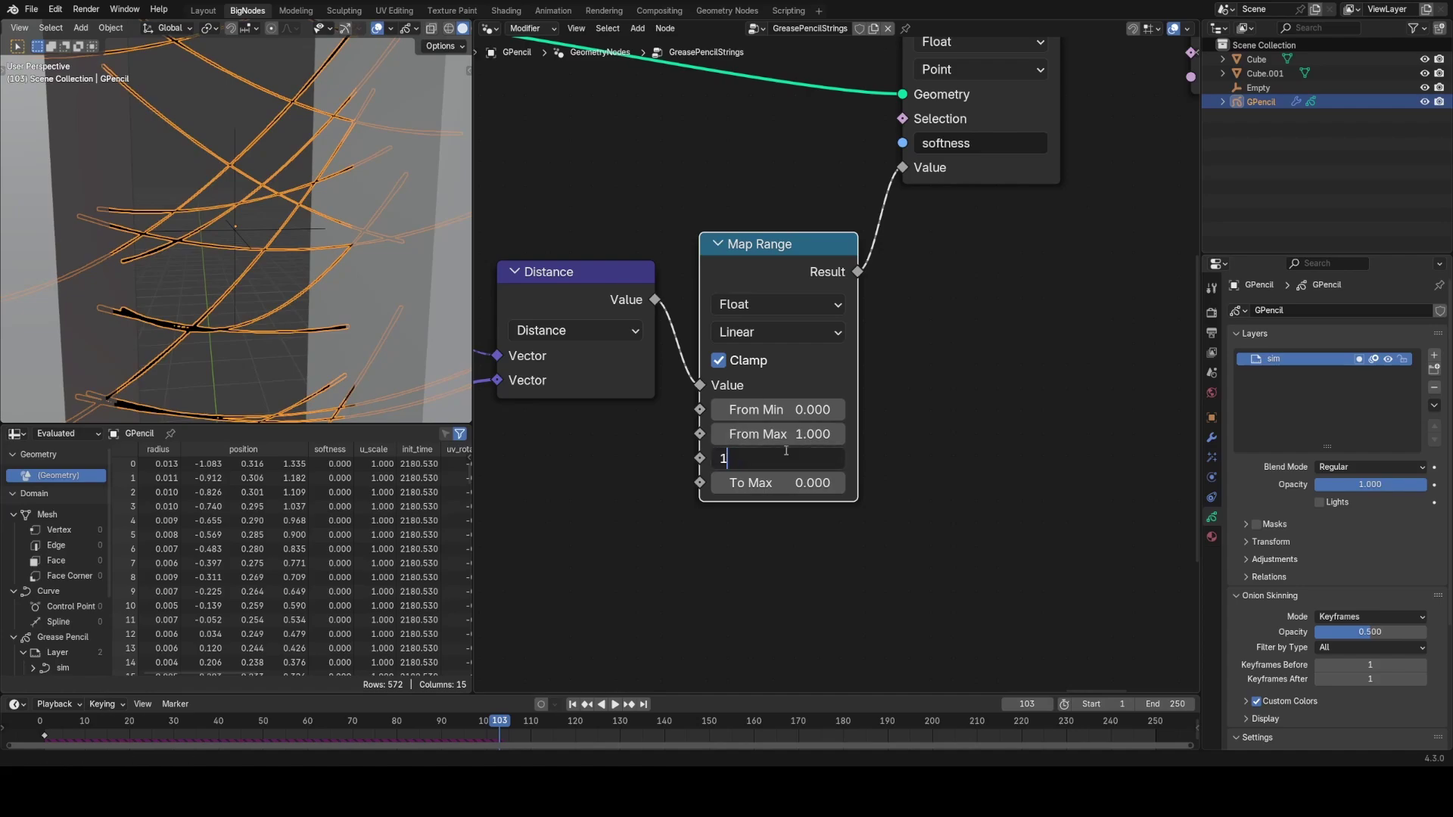
key(Return)
Step: Select the empty and move it to several spots among the strings to test the softness falloff
click(274, 229)
key(g)
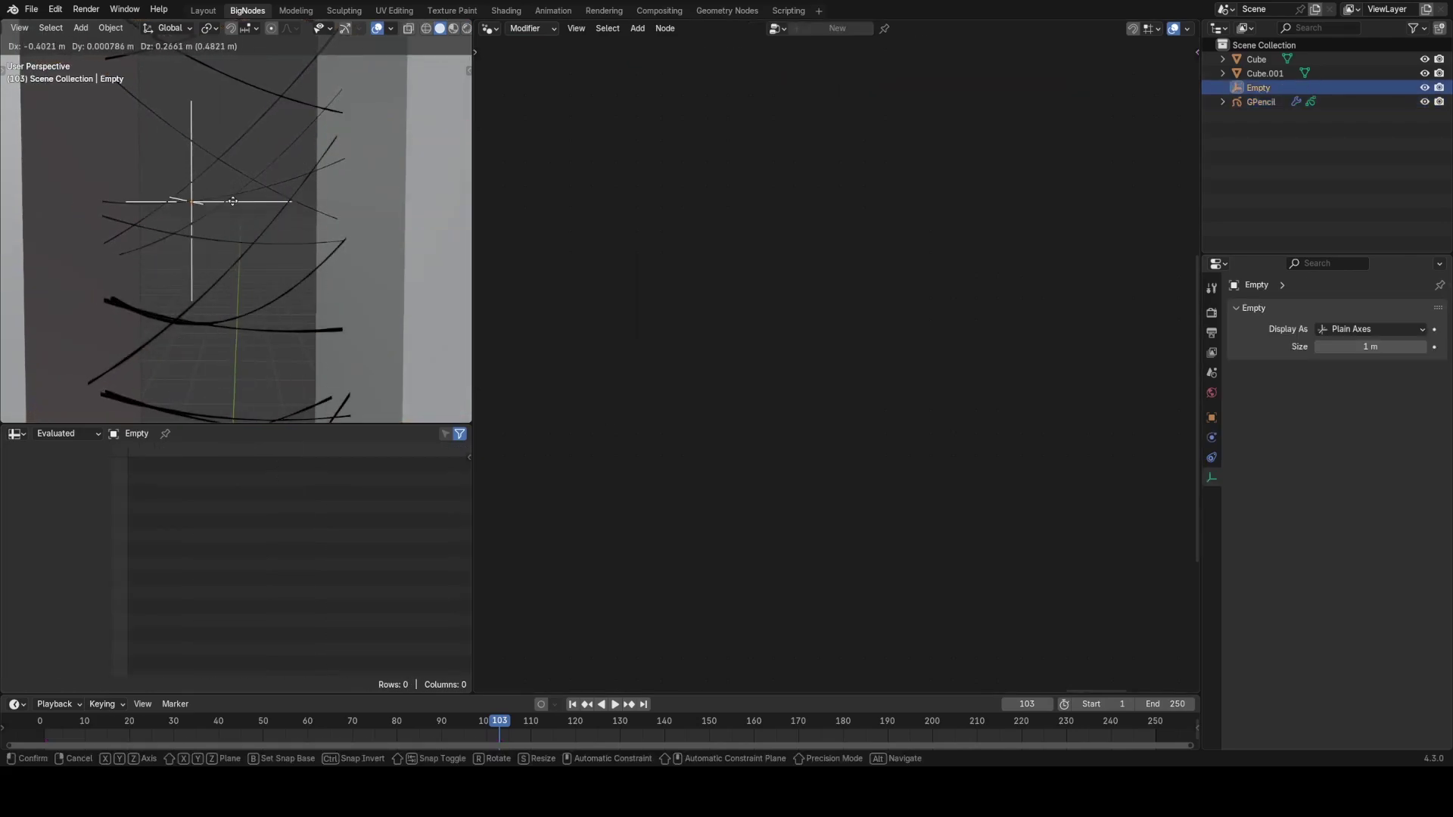
click(220, 146)
shift+middle_drag(240, 158, 271, 270)
key(g)
click(263, 176)
shift+middle_drag(263, 177, 295, 296)
key(g)
click(336, 385)
mouse_move(338, 386)
middle_down()
mouse_move(259, 279)
mouse_move(272, 266)
mouse_move(249, 309)
mouse_move(324, 240)
mouse_move(260, 217)
mouse_move(310, 292)
middle_up()
key(g)
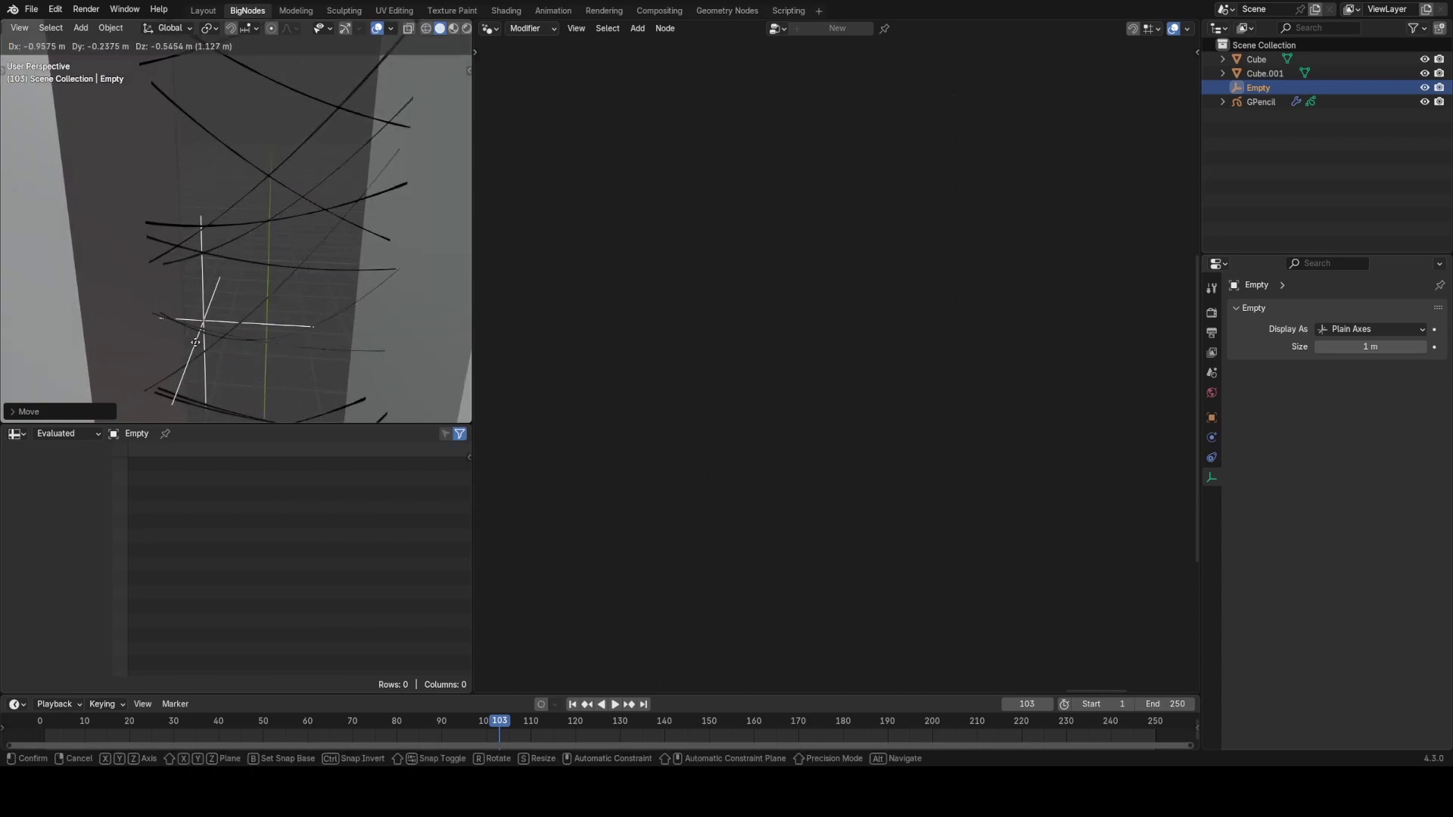
click(270, 314)
Step: Duplicate the radius Store Named Attribute node, place it near the softness node, and cut the Map Range link to softness
click(246, 312)
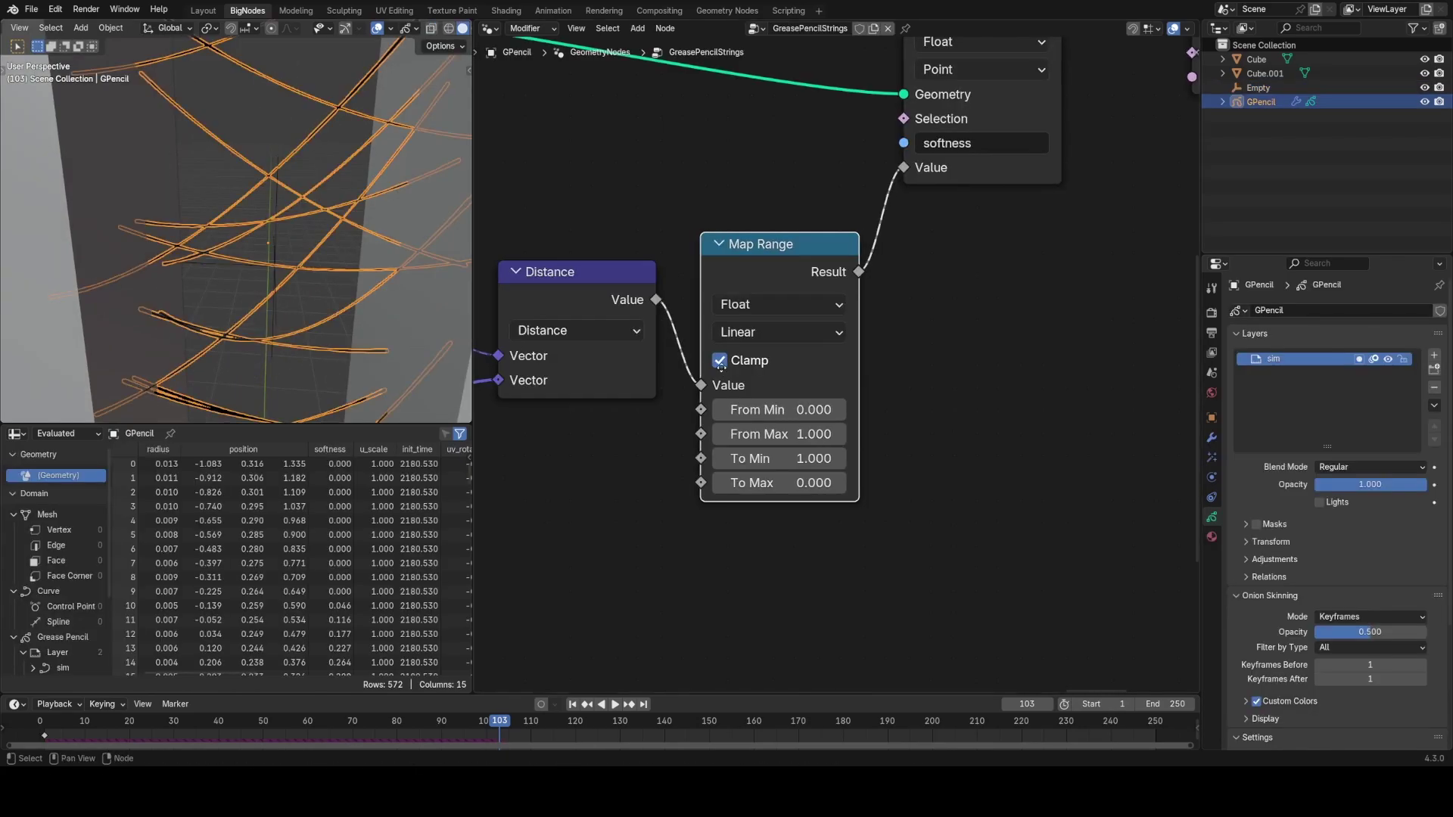
middle_drag(721, 367, 728, 429)
scroll(822, 285, down, 8)
middle_drag(685, 281, 792, 287)
click(619, 203)
key(shift+d)
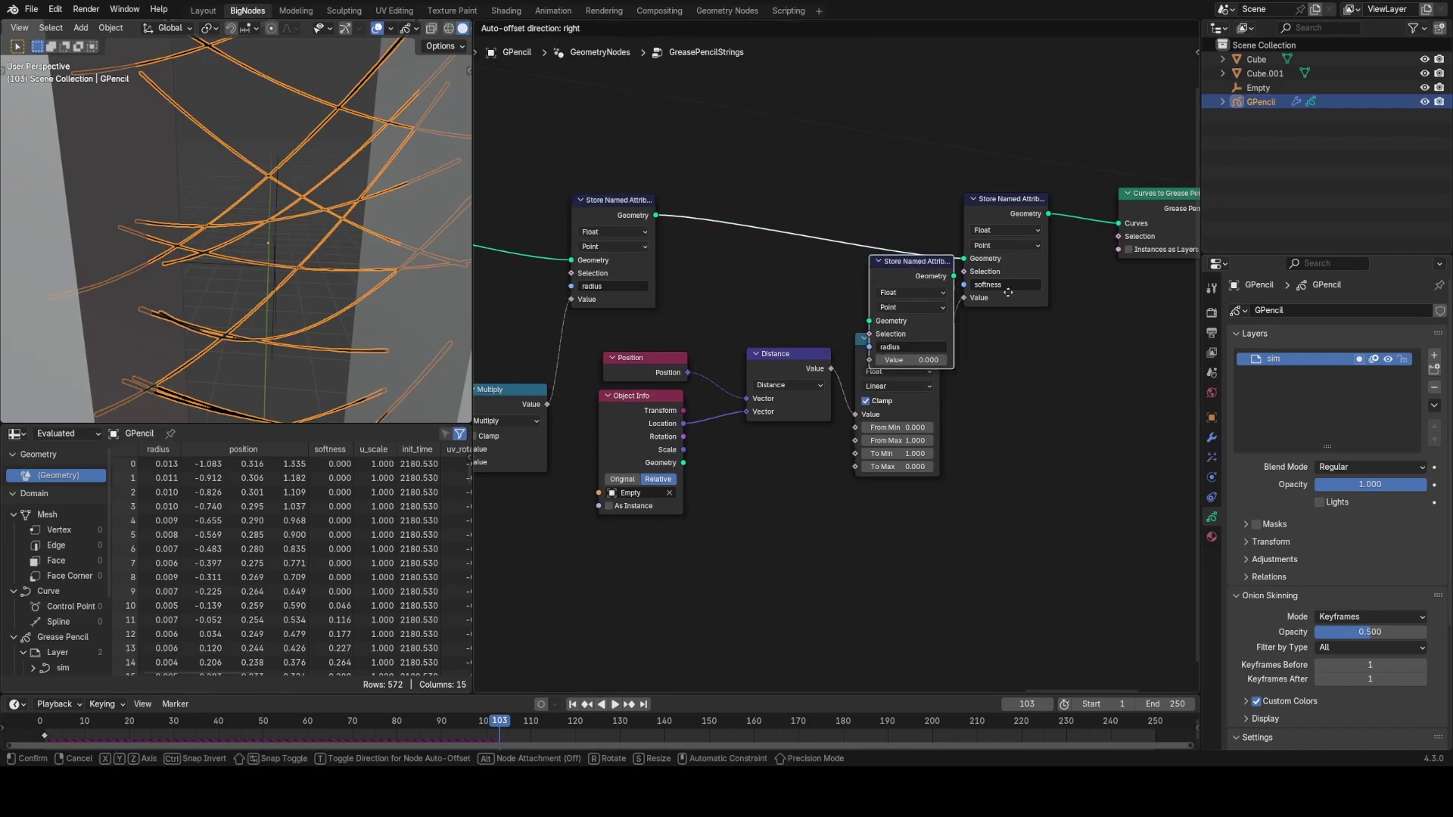
click(1058, 343)
middle_drag(1058, 342, 980, 400)
scroll(980, 401, up, 3)
ctrl+right_drag(870, 378, 935, 359)
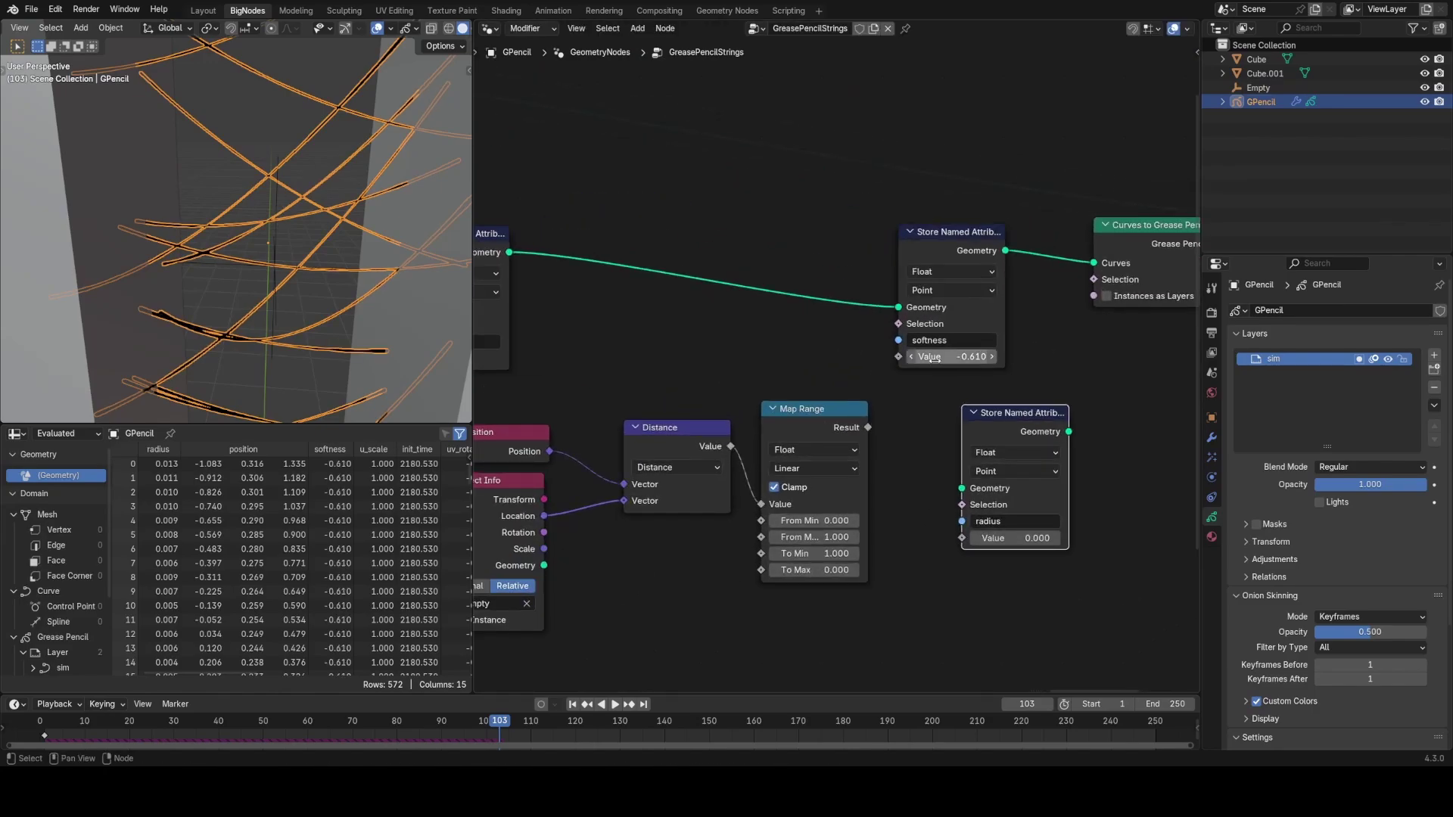
Step: Insert the duplicated radius node before the softness node and drive its value with the Map Range result
drag(1011, 414, 813, 218)
drag(868, 427, 761, 340)
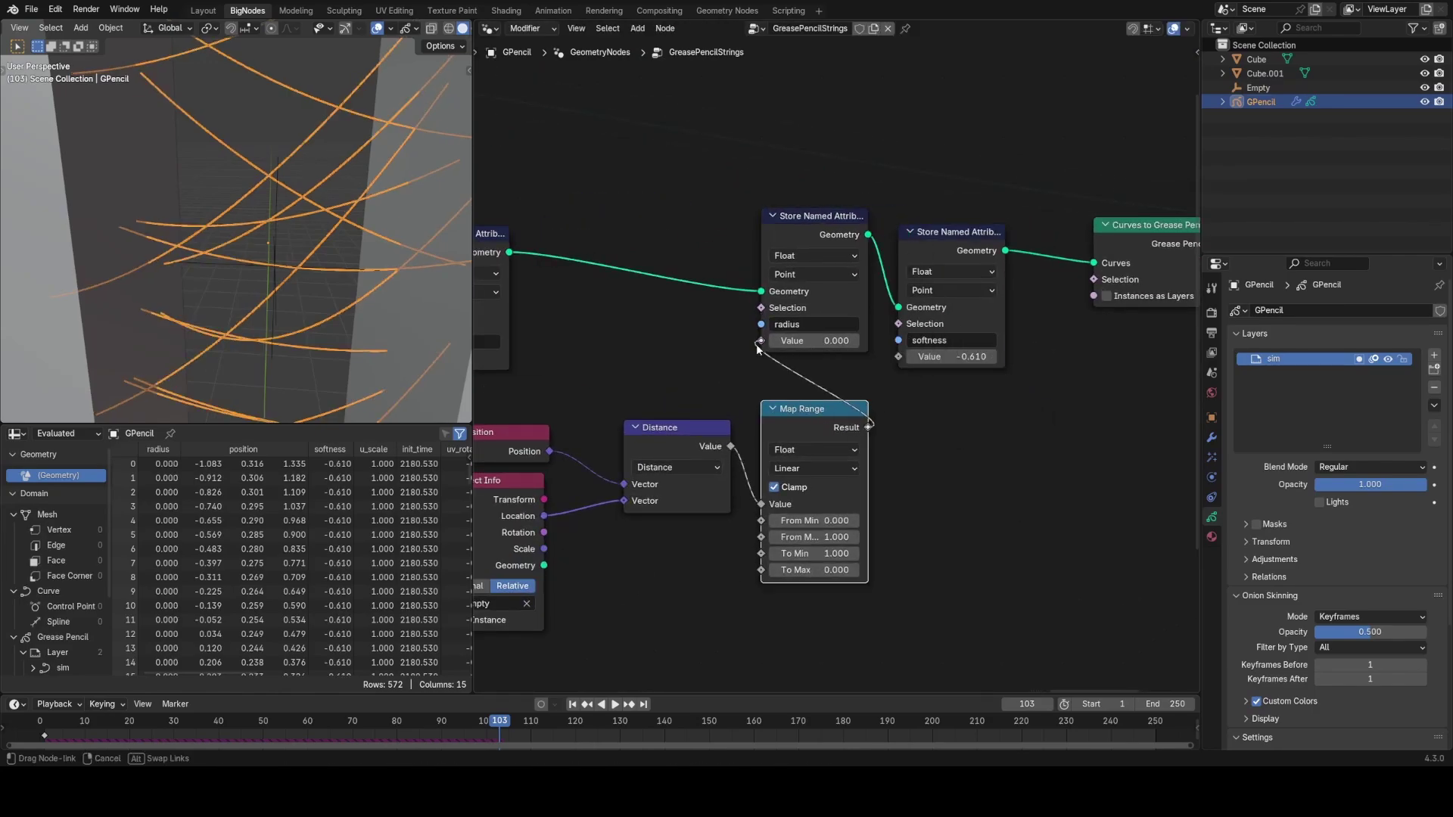
middle_drag(254, 302, 258, 250)
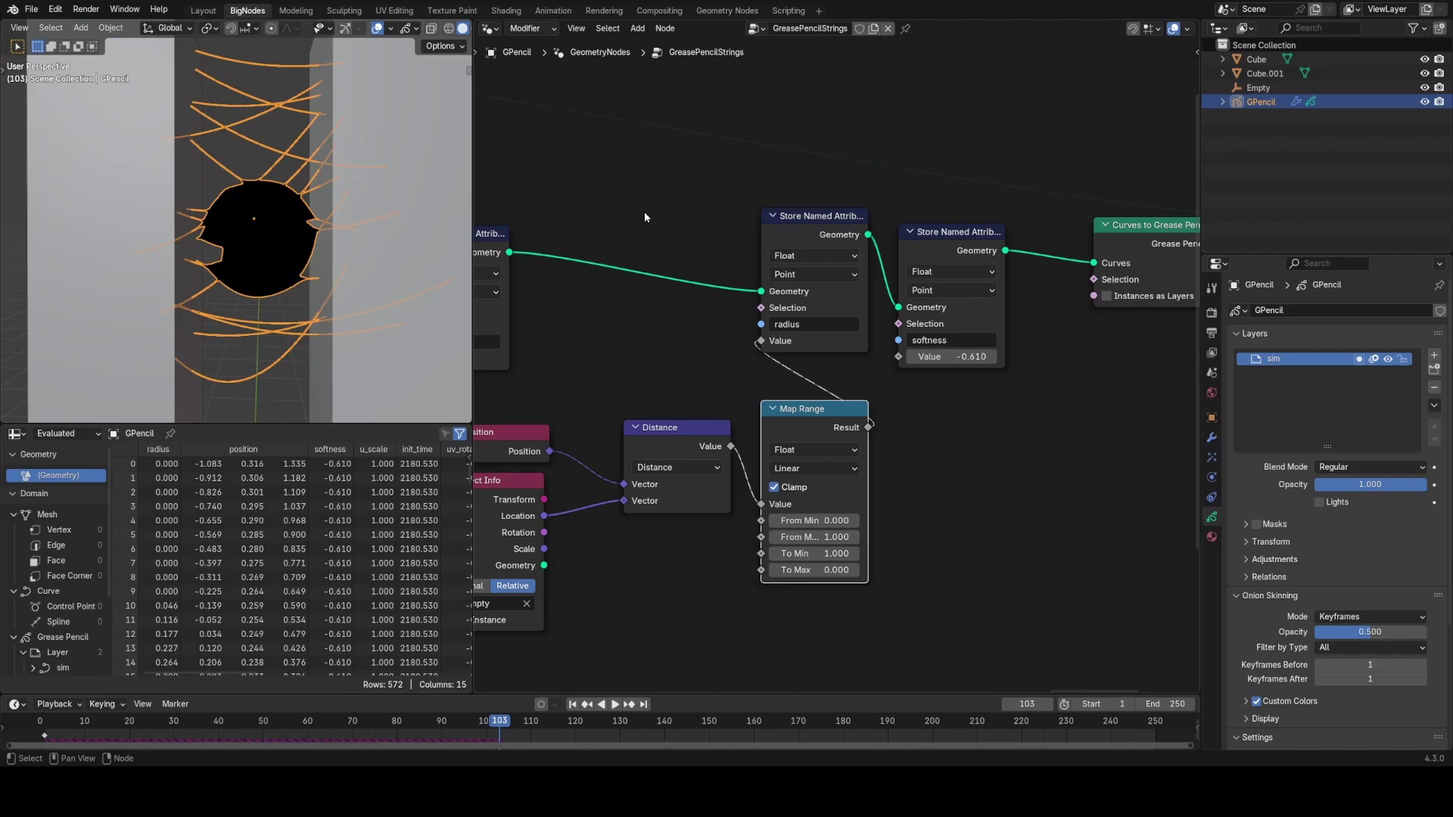
Step: Set To Min to 0.070 on the Map Range node driving the duplicated radius attribute
click(1266, 88)
click(239, 229)
scroll(863, 600, up, 3)
drag(861, 602, 789, 603)
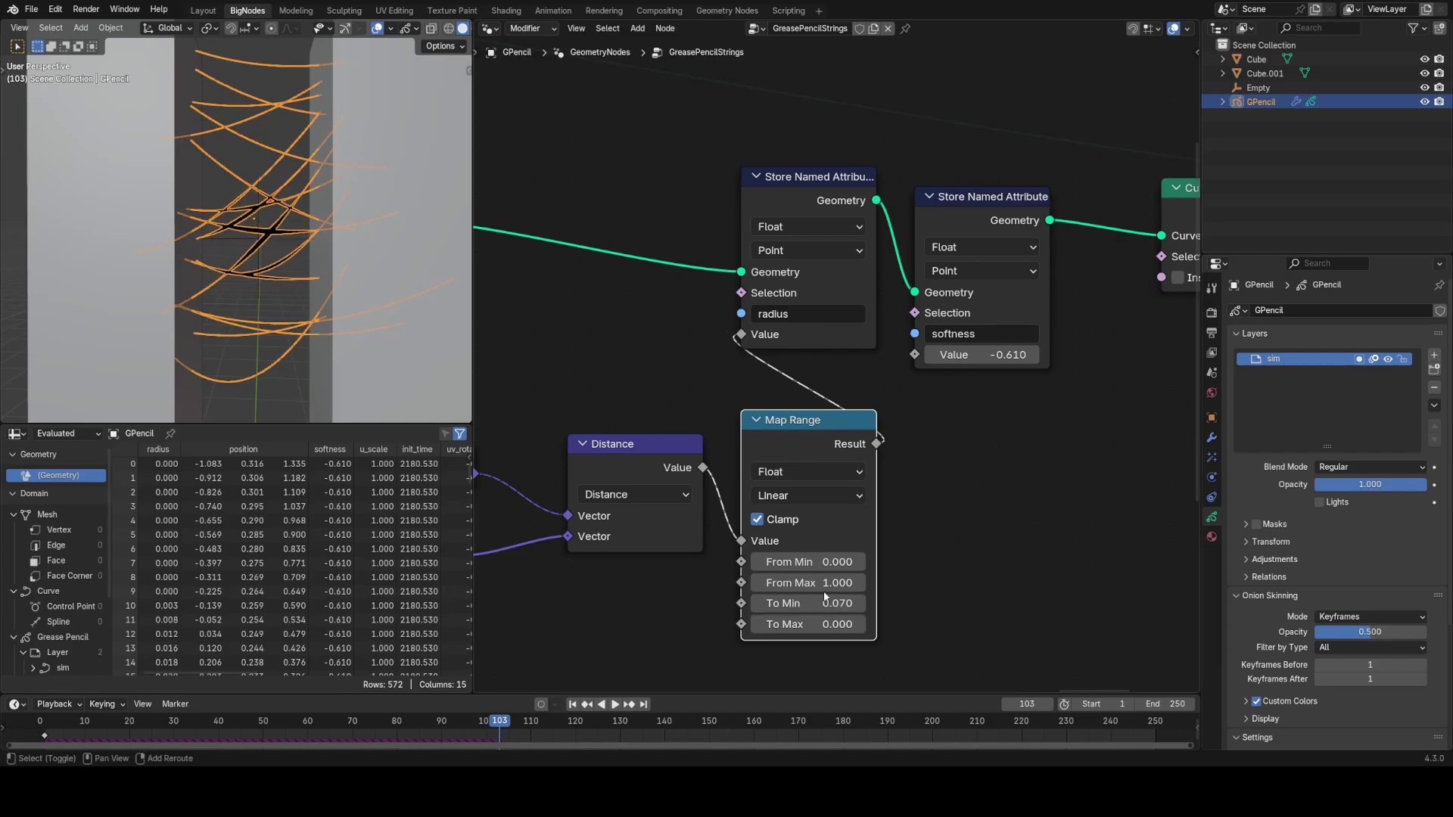
Step: Select the empty and move it vertically among the strings to test the radius falloff
click(215, 215)
click(256, 186)
click(257, 189)
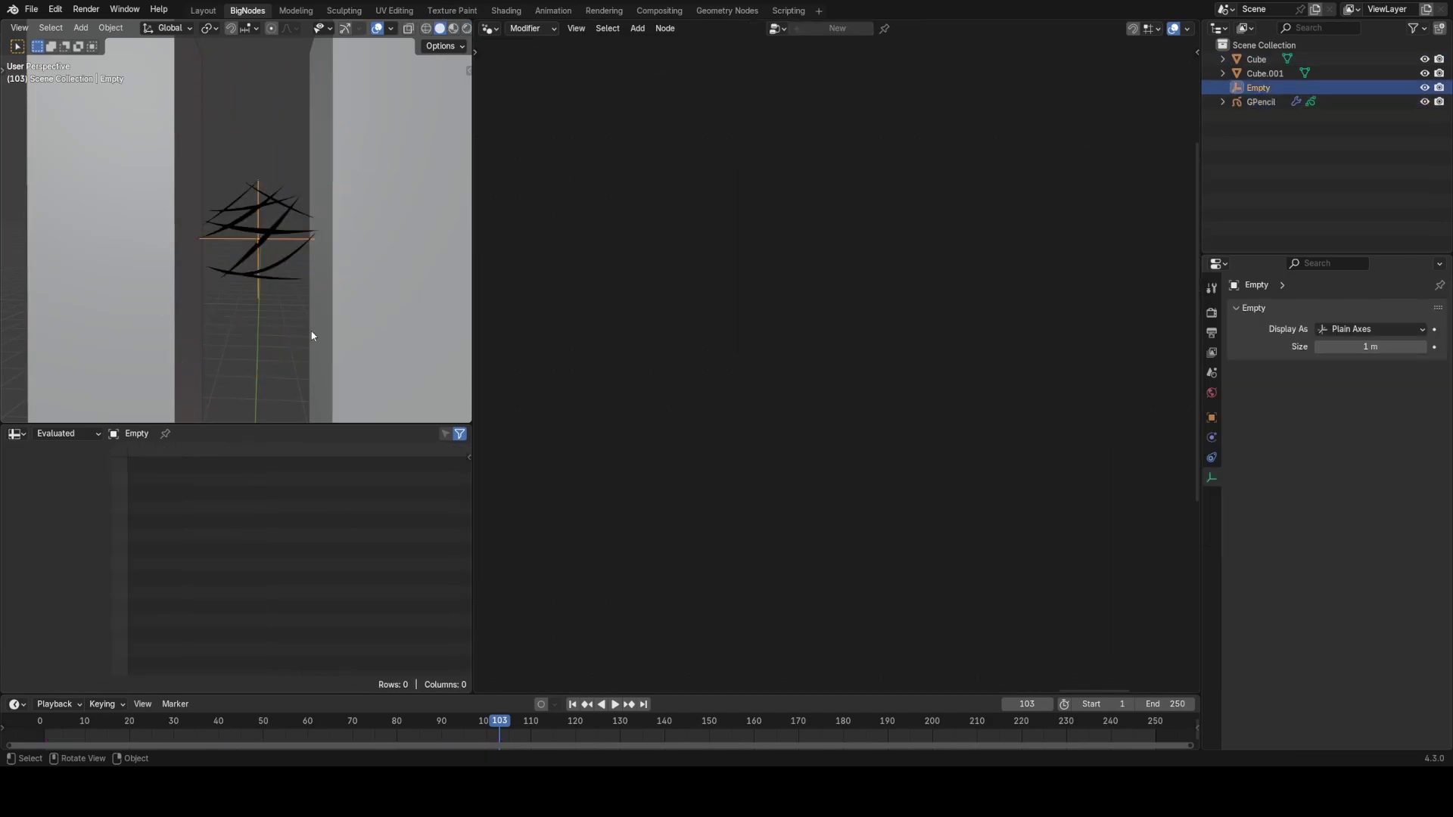
key(g)
key(z)
click(361, 261)
key(g)
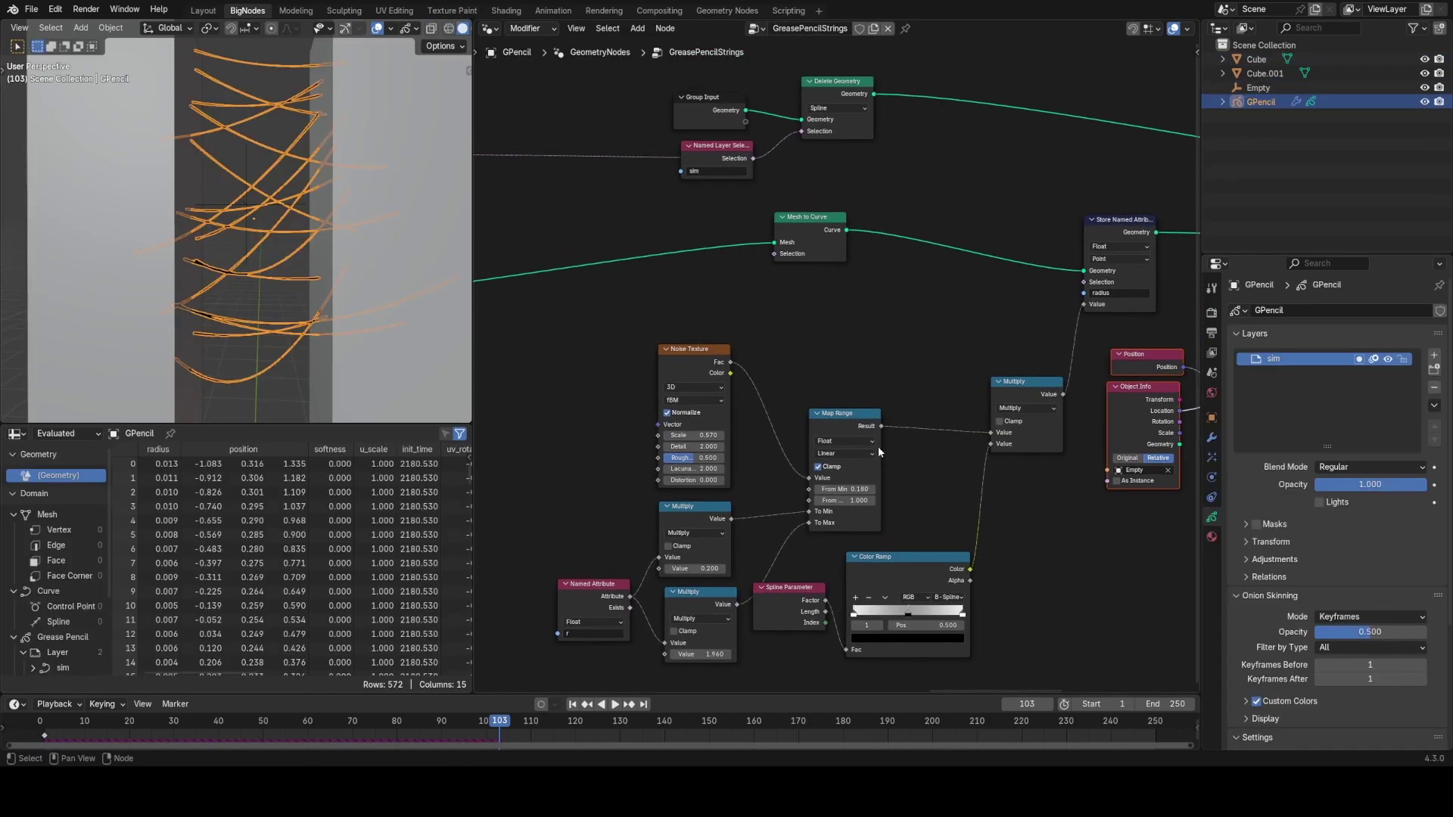
Step: Examine the noise, Map Range and Color Ramp nodes feeding the radius attribute, along with the thickness of the strings
middle_drag(820, 298, 794, 330)
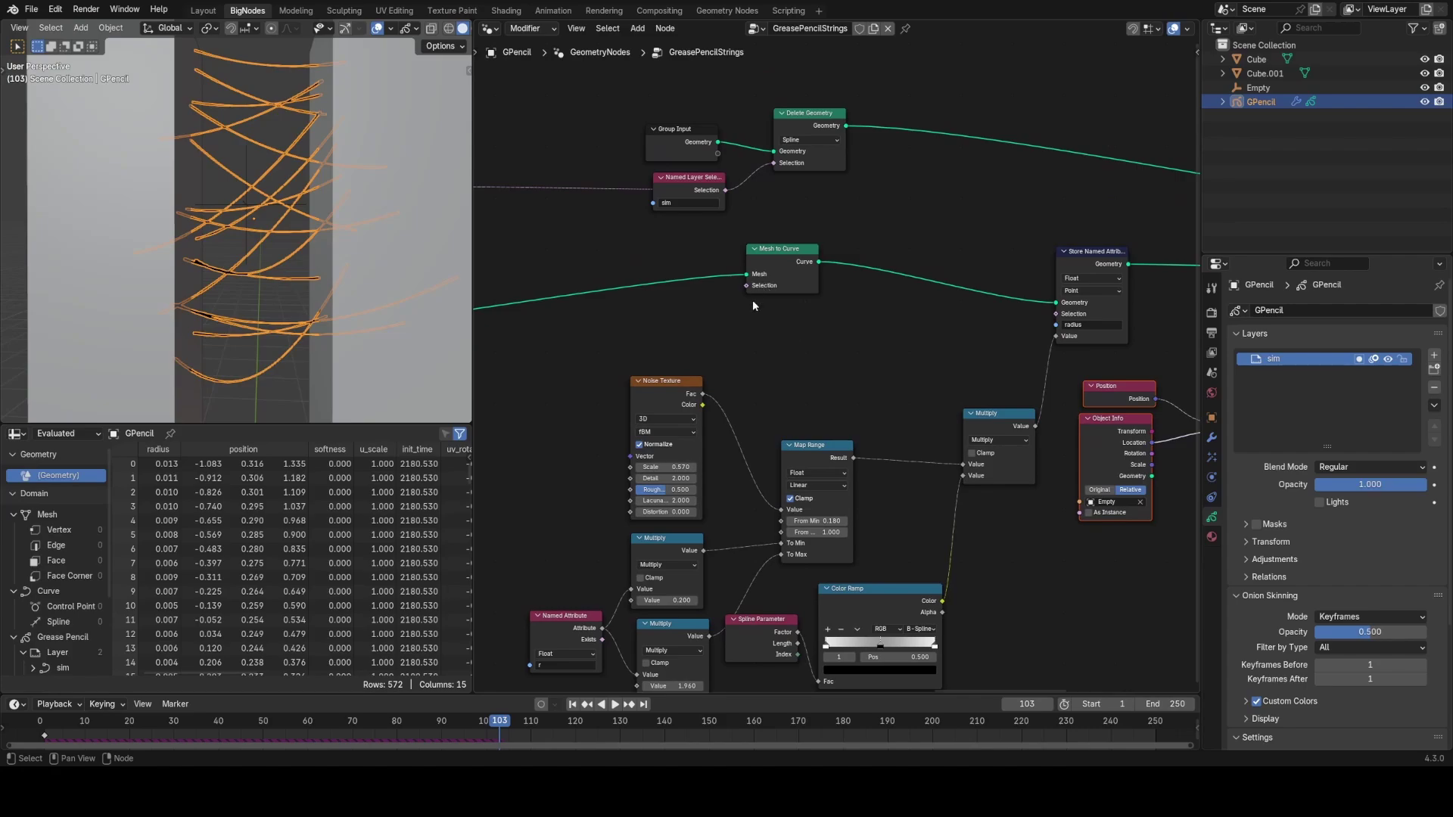
middle_drag(756, 434, 872, 368)
scroll(872, 368, up, 1)
middle_drag(791, 593, 720, 533)
middle_drag(923, 502, 787, 516)
click(335, 377)
middle_drag(334, 375, 381, 227)
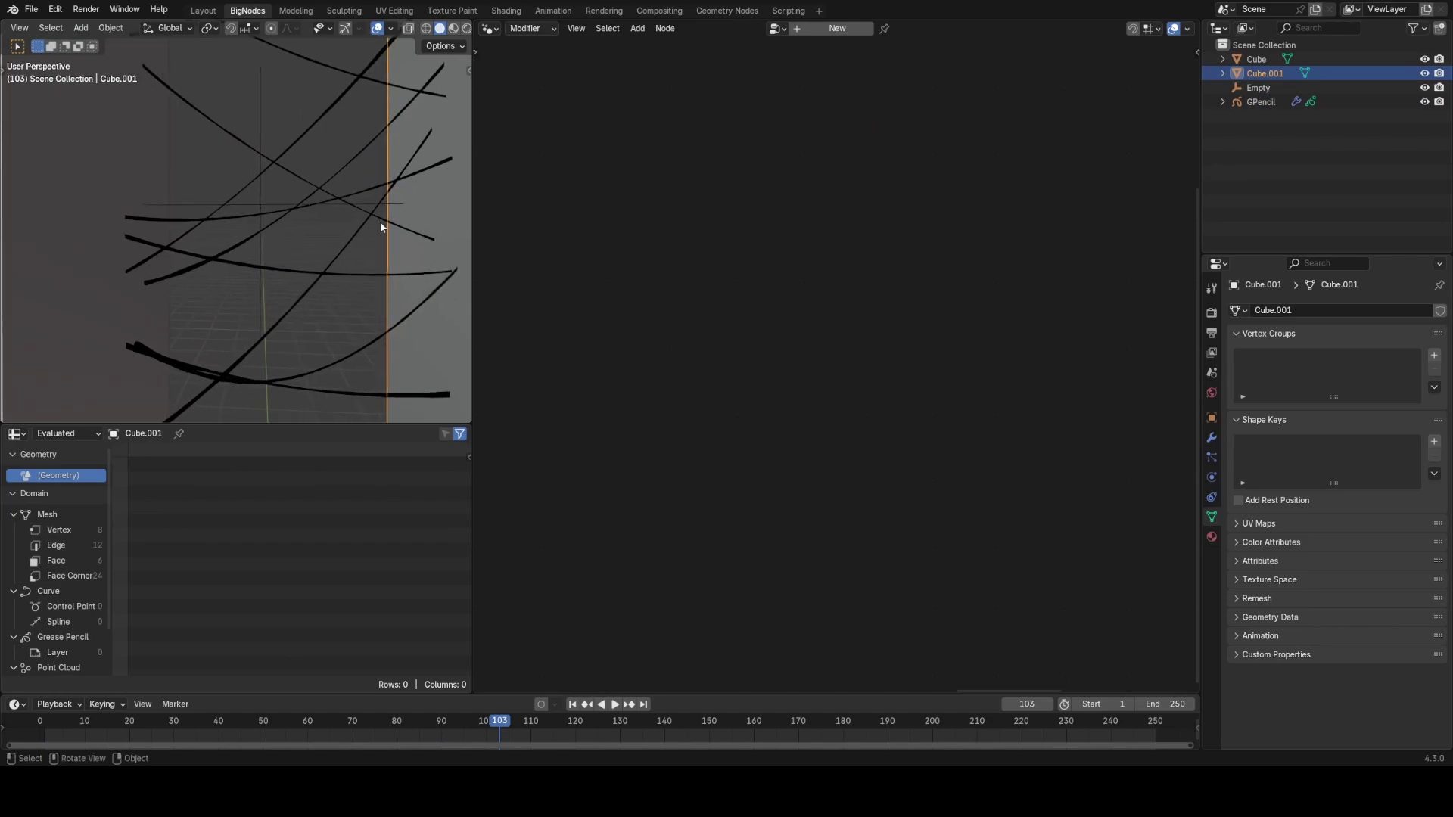
click(412, 261)
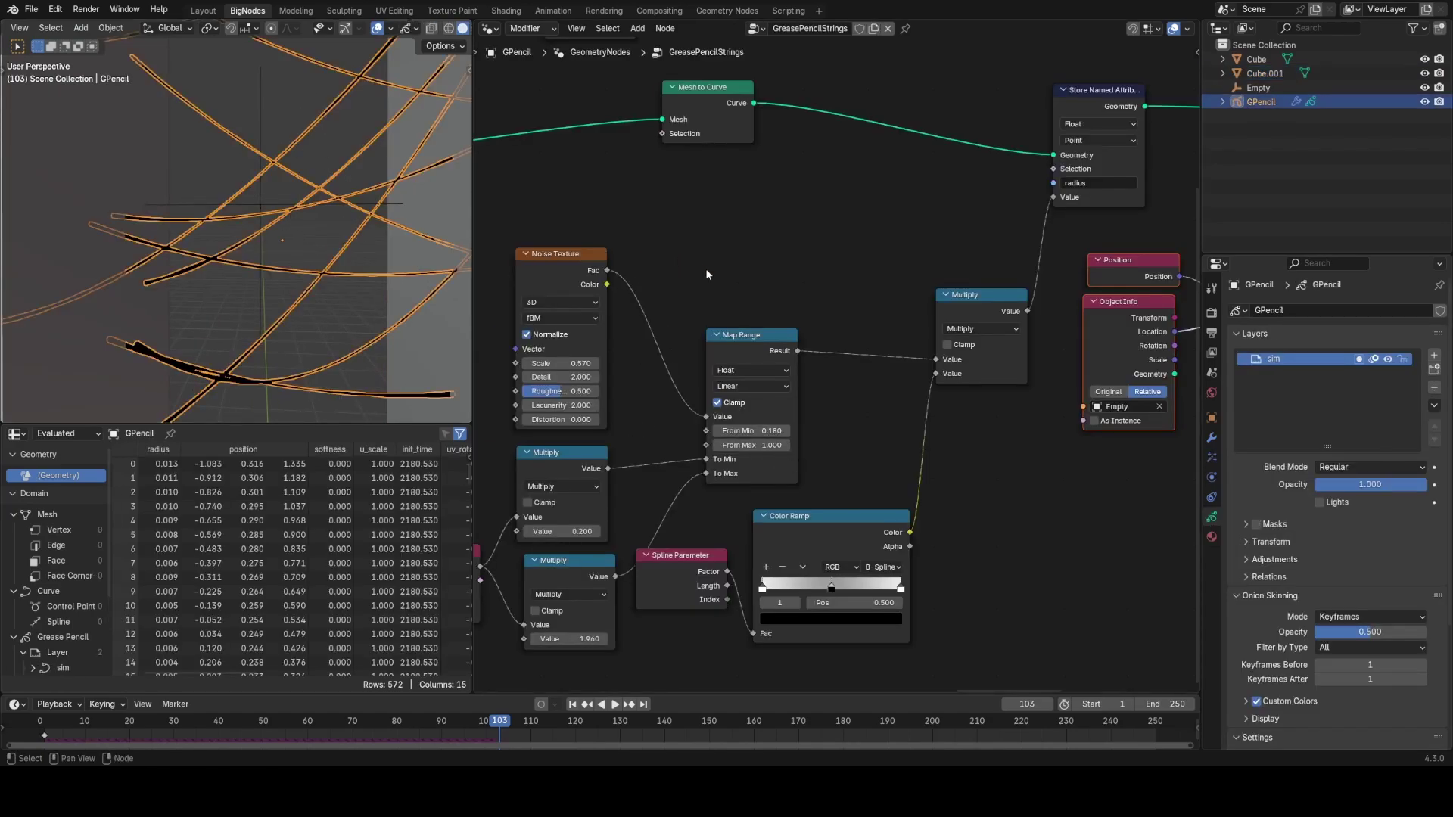
click(323, 239)
scroll(321, 232, down, 2)
shift+middle_drag(320, 230, 325, 314)
scroll(325, 313, down, 4)
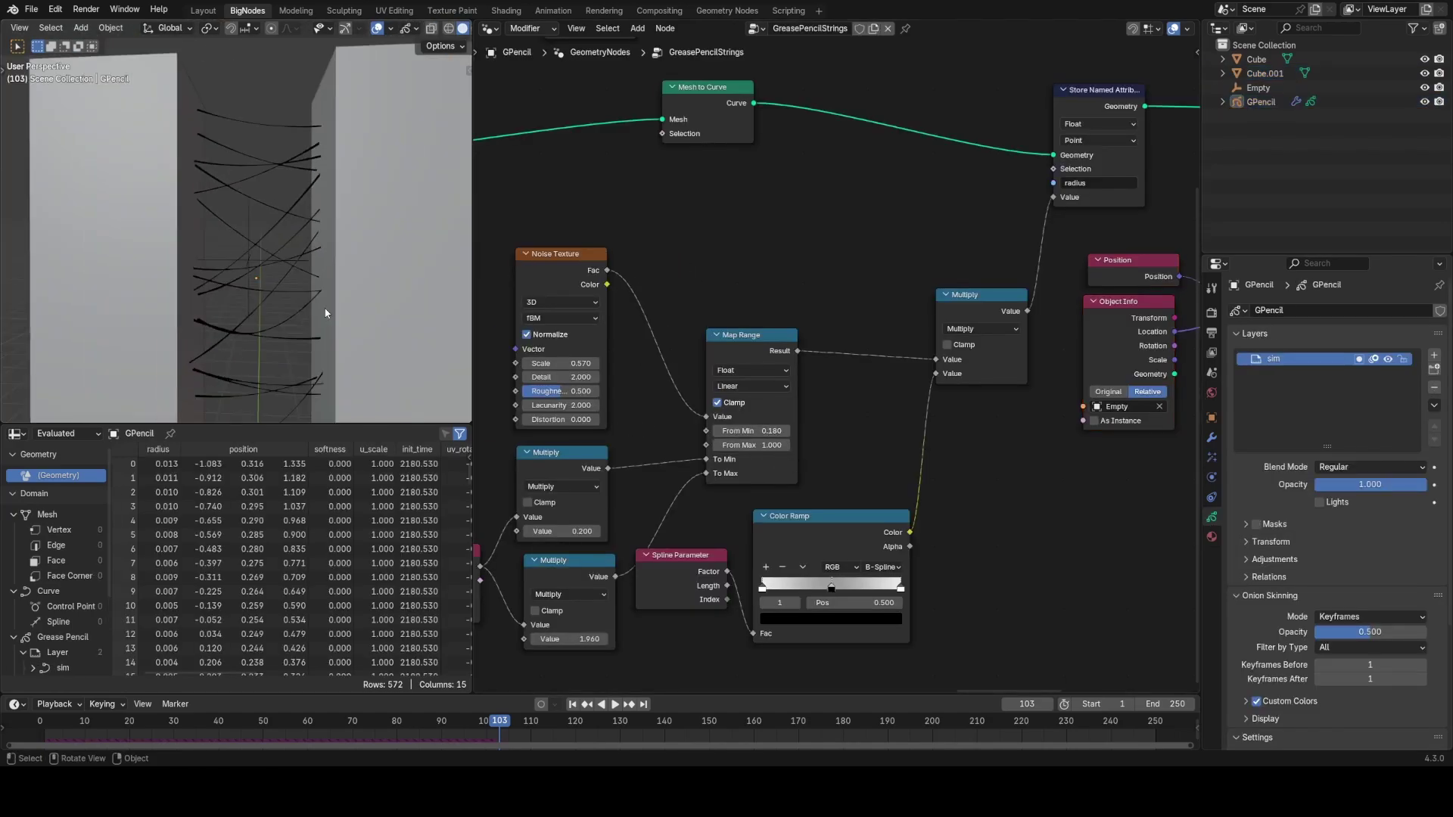
Step: Set the Scale of the Noise Texture that varies the string radius to 0.860
scroll(538, 357, up, 2)
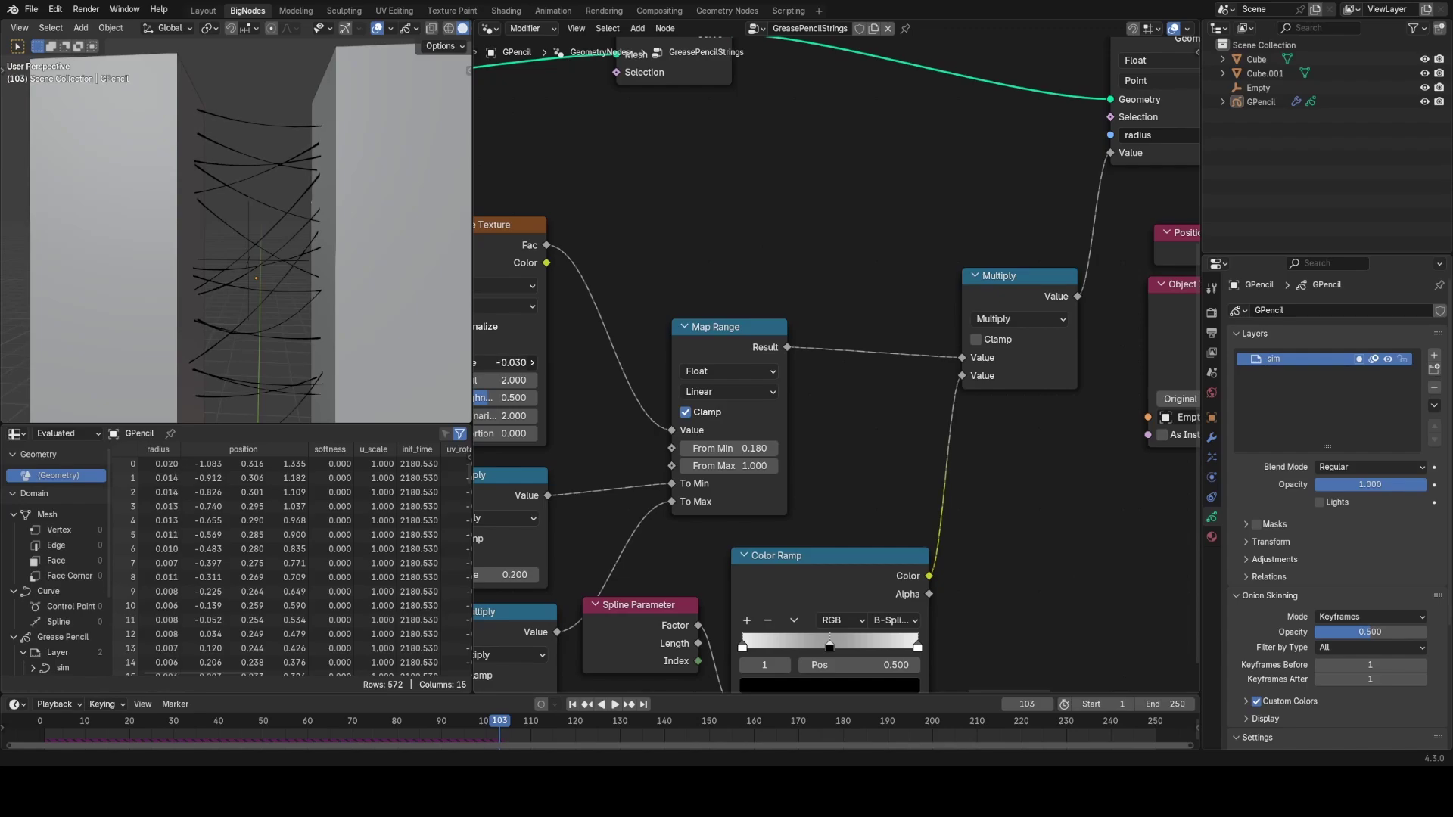
drag(530, 362, 542, 351)
middle_drag(634, 278, 784, 333)
scroll(784, 333, down, 1)
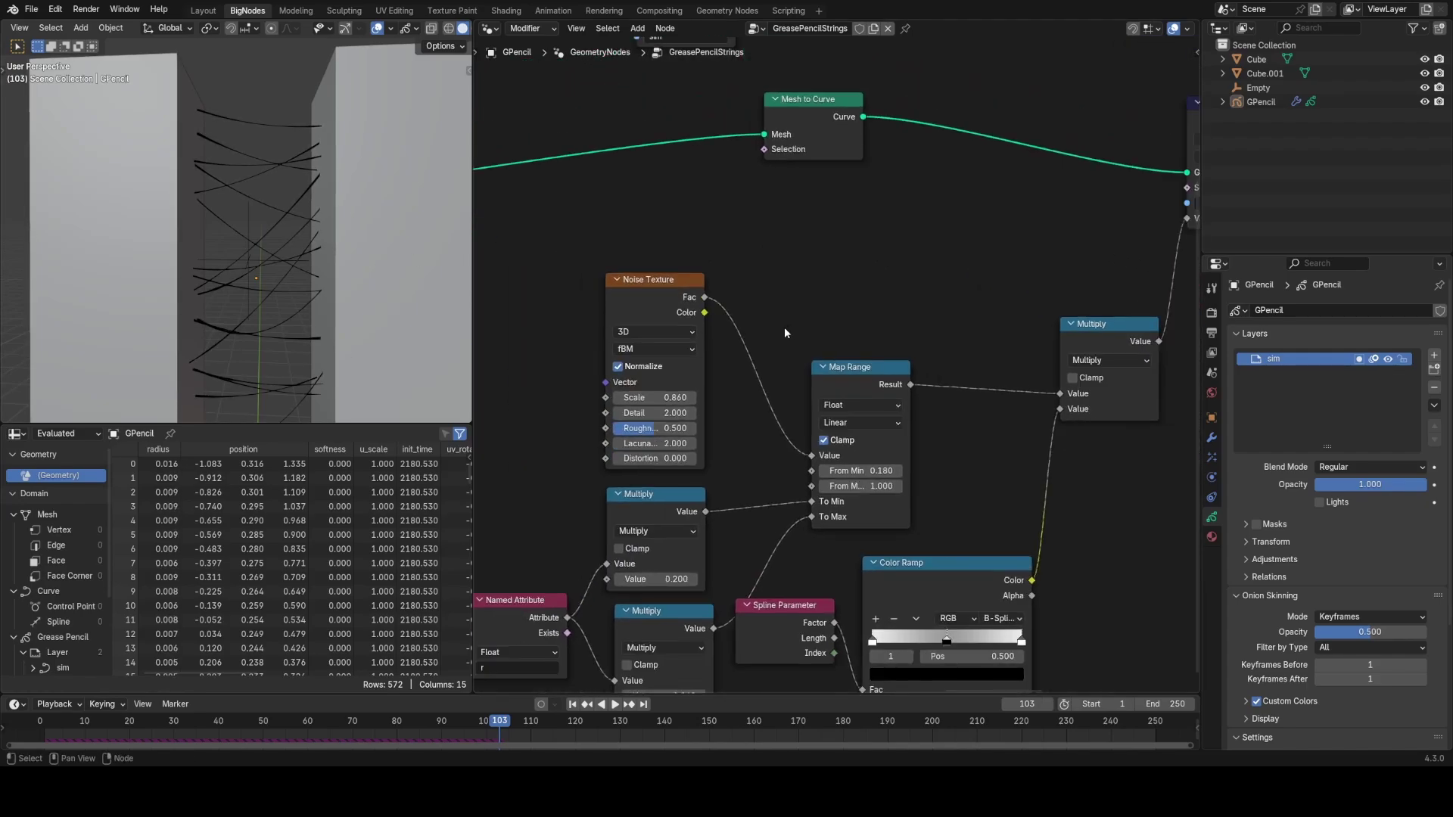
Step: Preview the Grease Pencil to Curves output with a Viewer node and list its Control Point attributes in the spreadsheet
scroll(788, 332, down, 8)
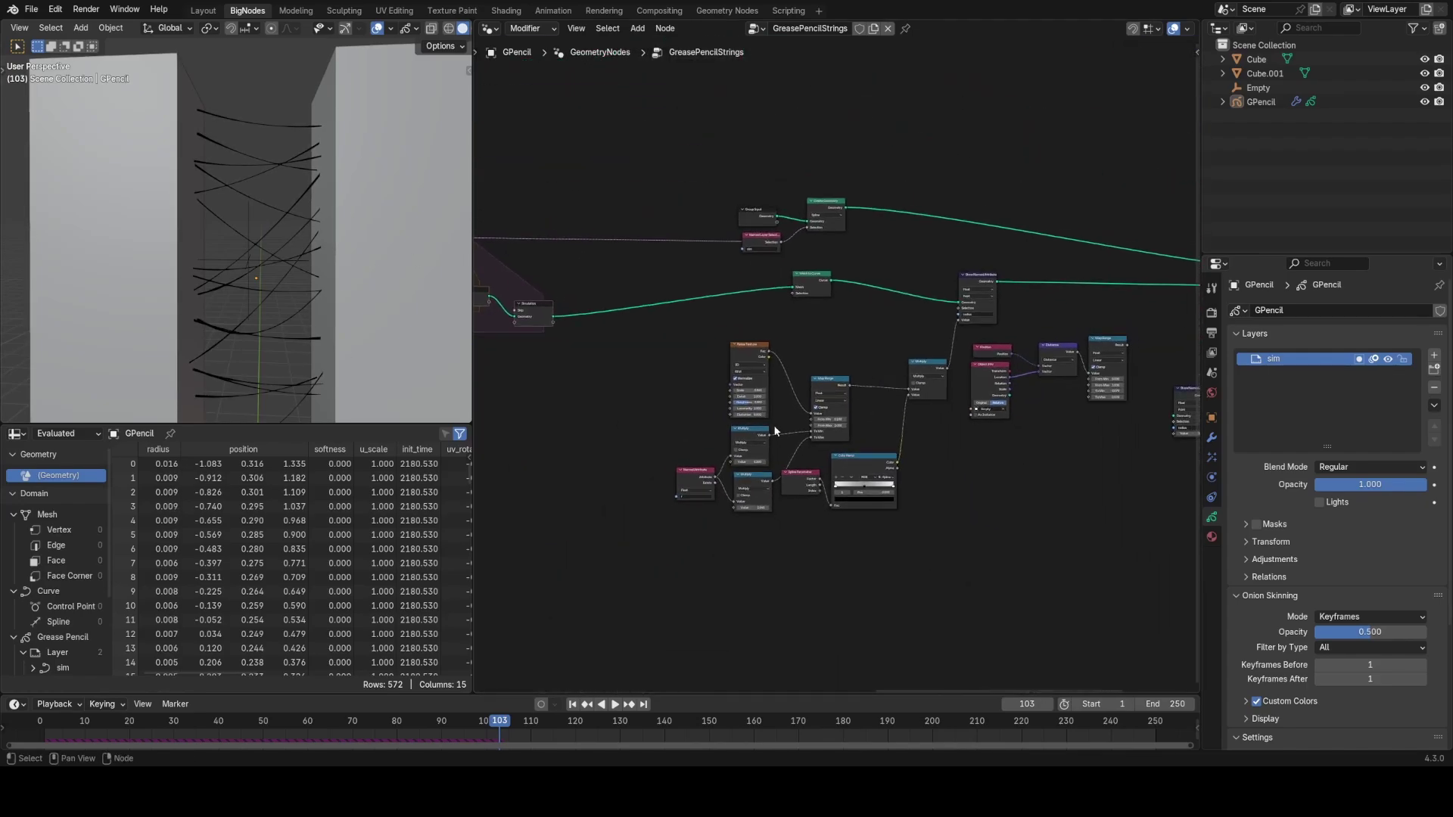
scroll(960, 473, up, 6)
drag(740, 272, 1112, 435)
scroll(692, 352, up, 4)
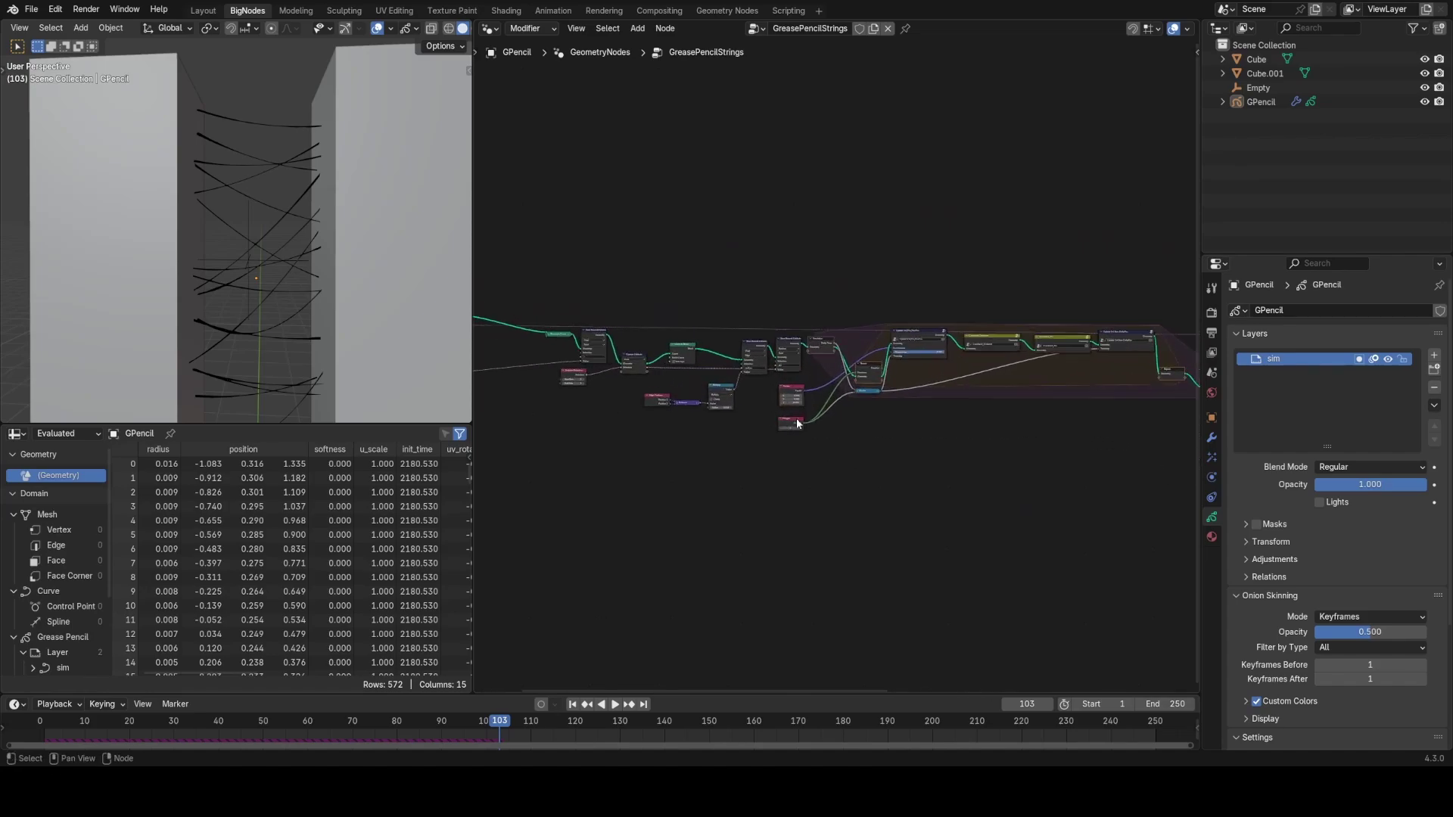
scroll(673, 345, up, 4)
middle_drag(692, 351, 894, 374)
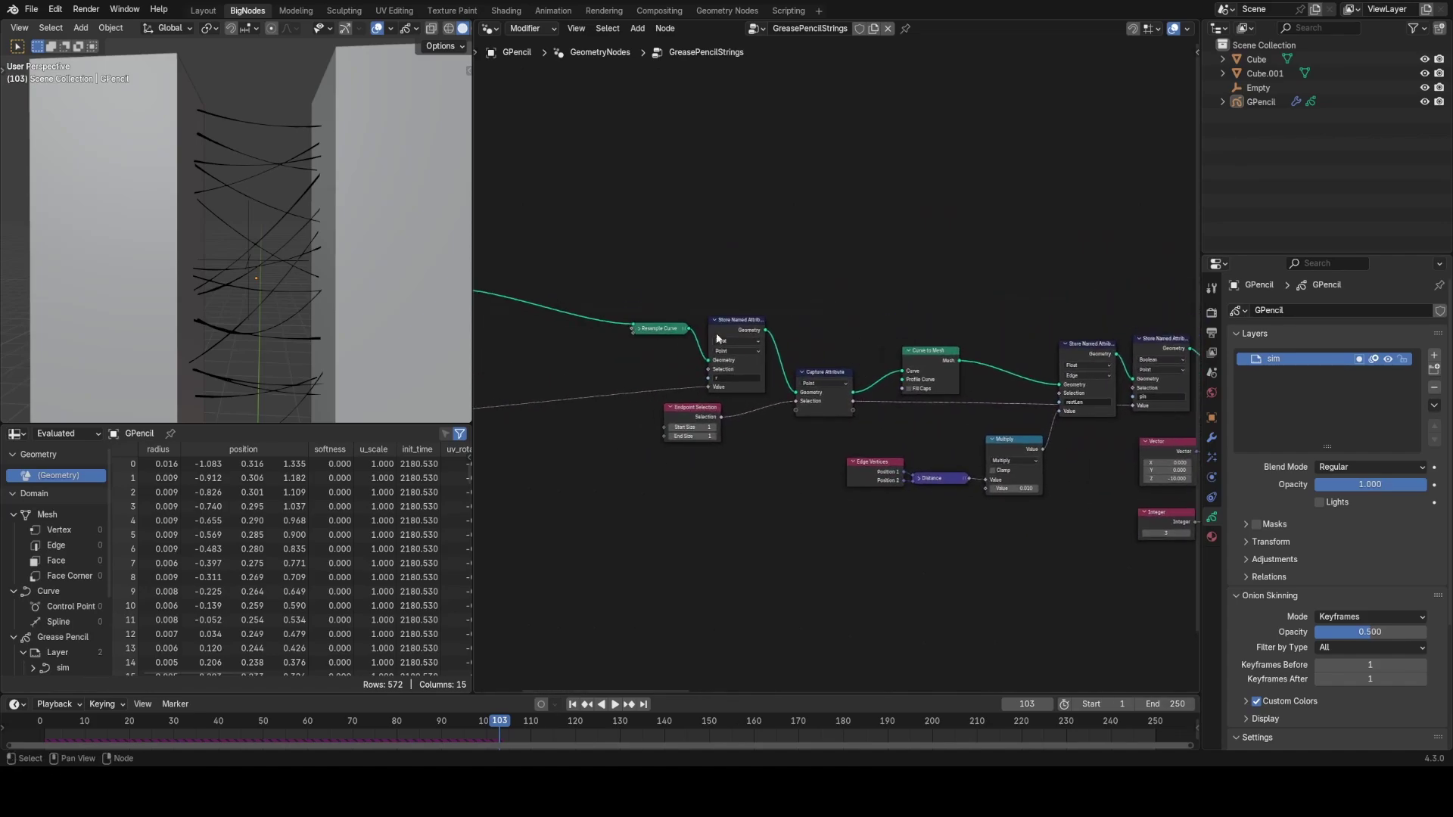
middle_drag(616, 331, 828, 366)
ctrl+shift+click(649, 343)
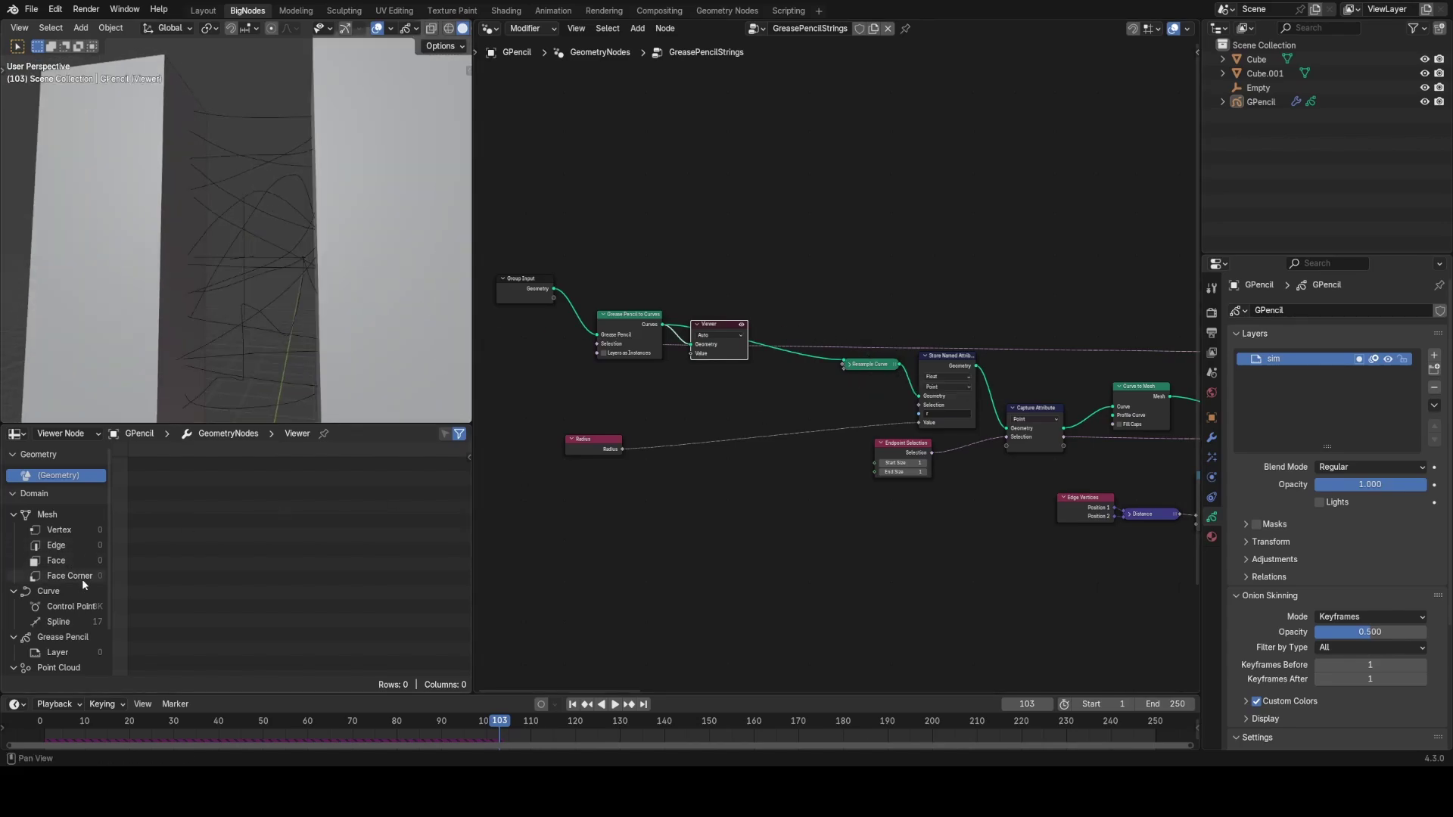
click(72, 606)
Step: Preview the Resample Curve output and the following Store Named Attribute node for r with the Viewer
ctrl+shift+click(882, 366)
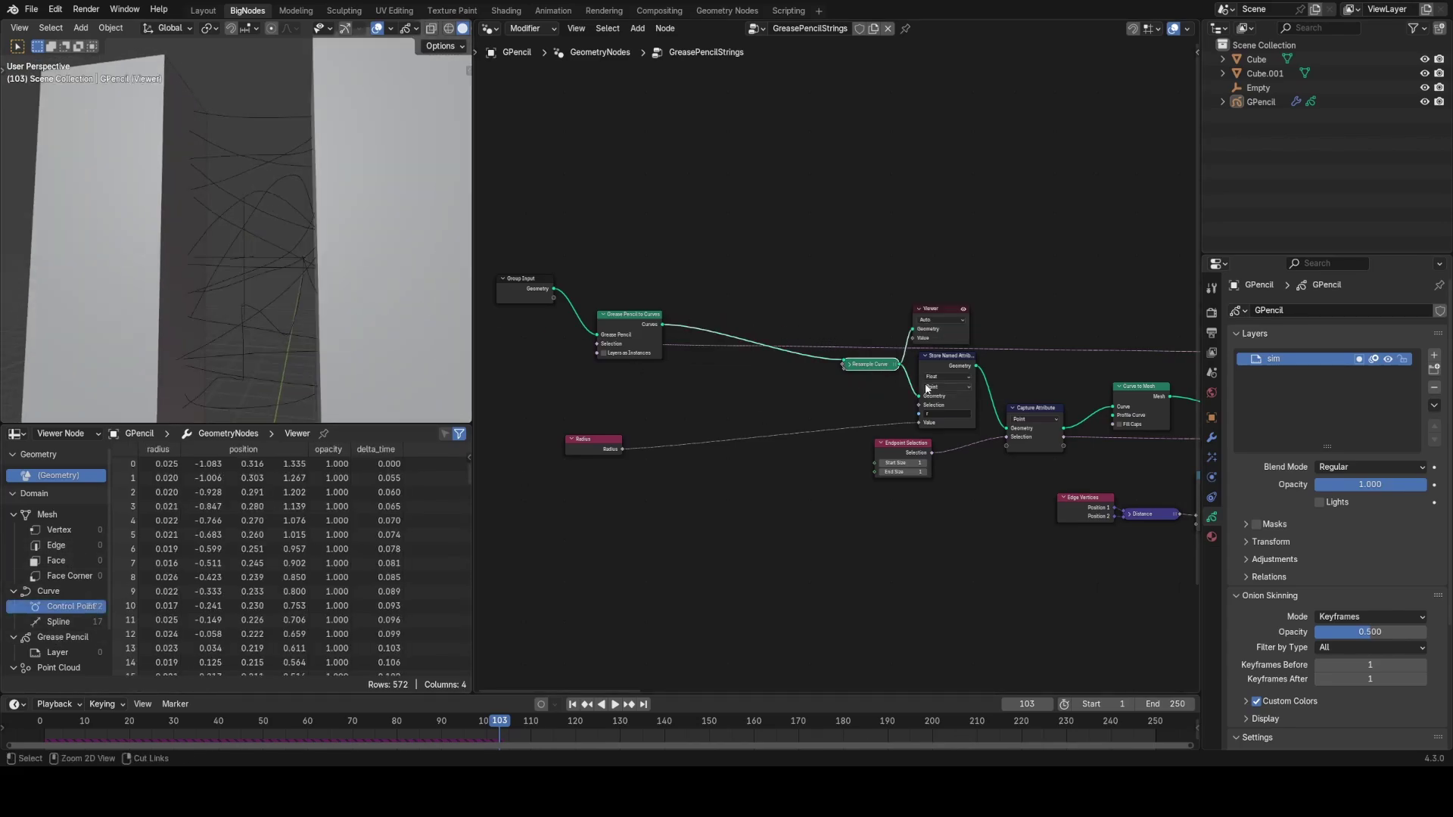
scroll(969, 386, up, 3)
middle_drag(988, 386, 734, 411)
ctrl+shift+click(684, 387)
Step: Move the four solver nodes inside the repeat zone, from Update Vel,Pos,PrevPos to Update Vel from DeltaPos, straight down along Y
middle_drag(1075, 448, 626, 455)
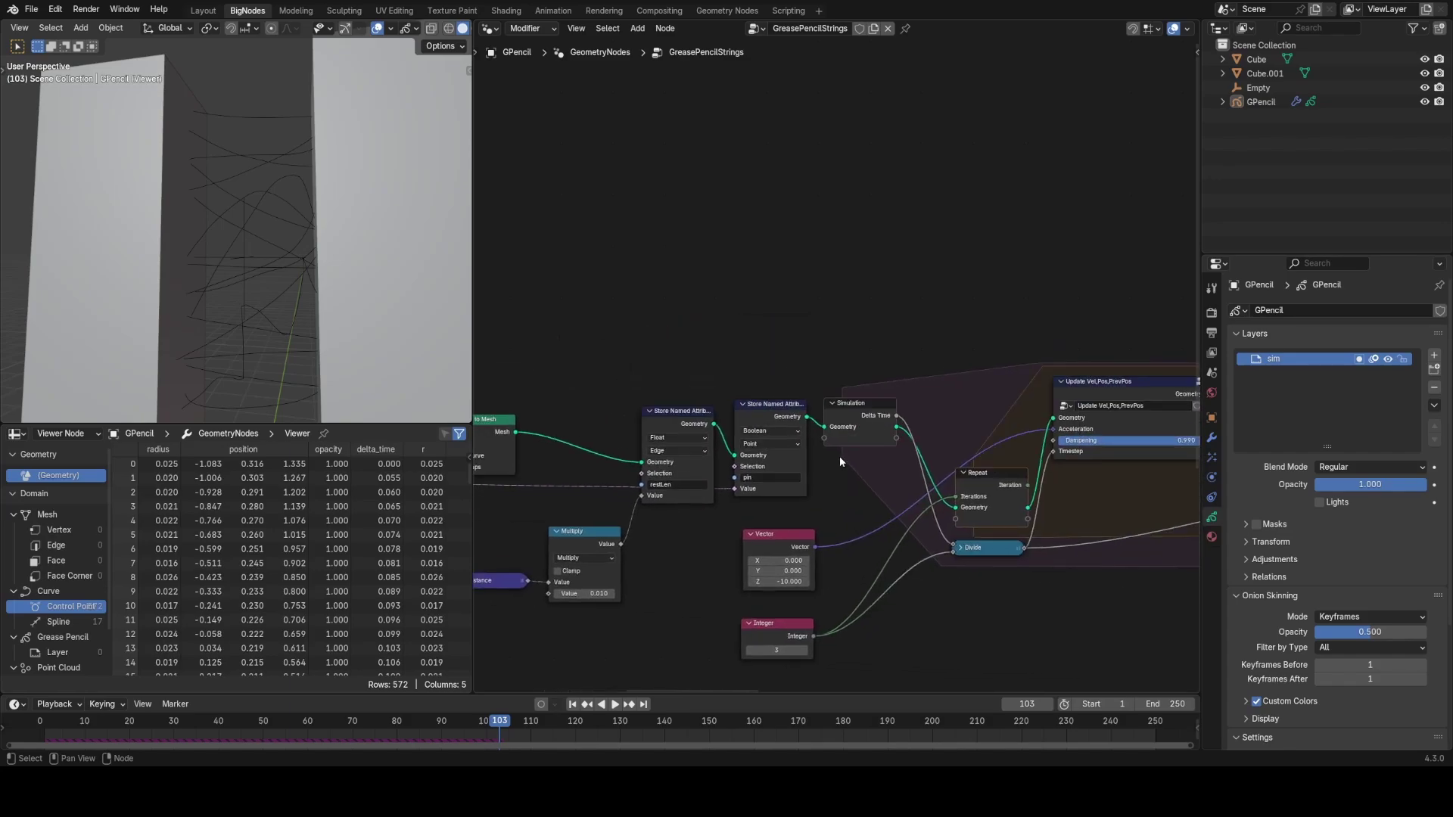
scroll(929, 433, right, 8)
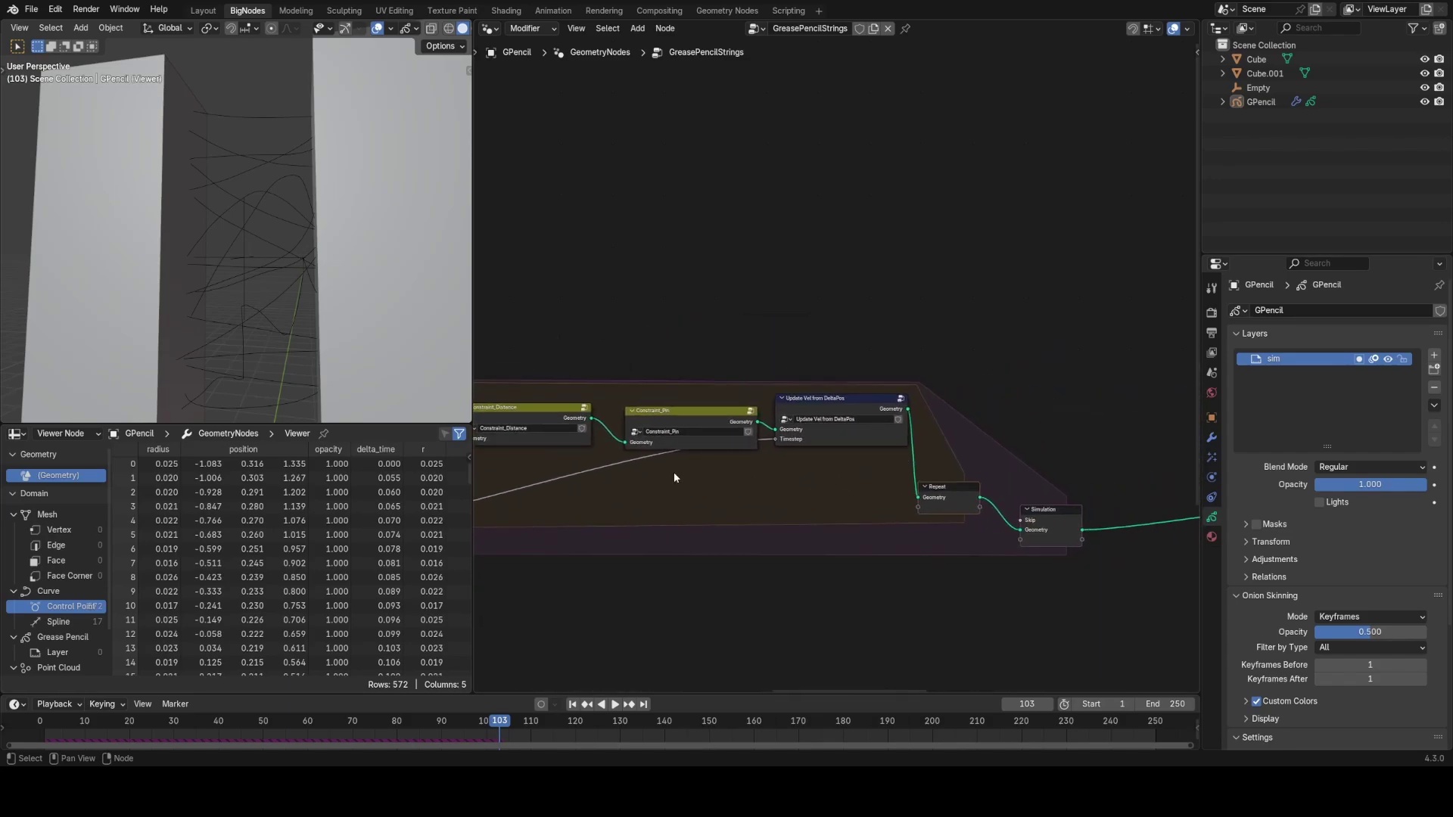
scroll(719, 495, left, 4)
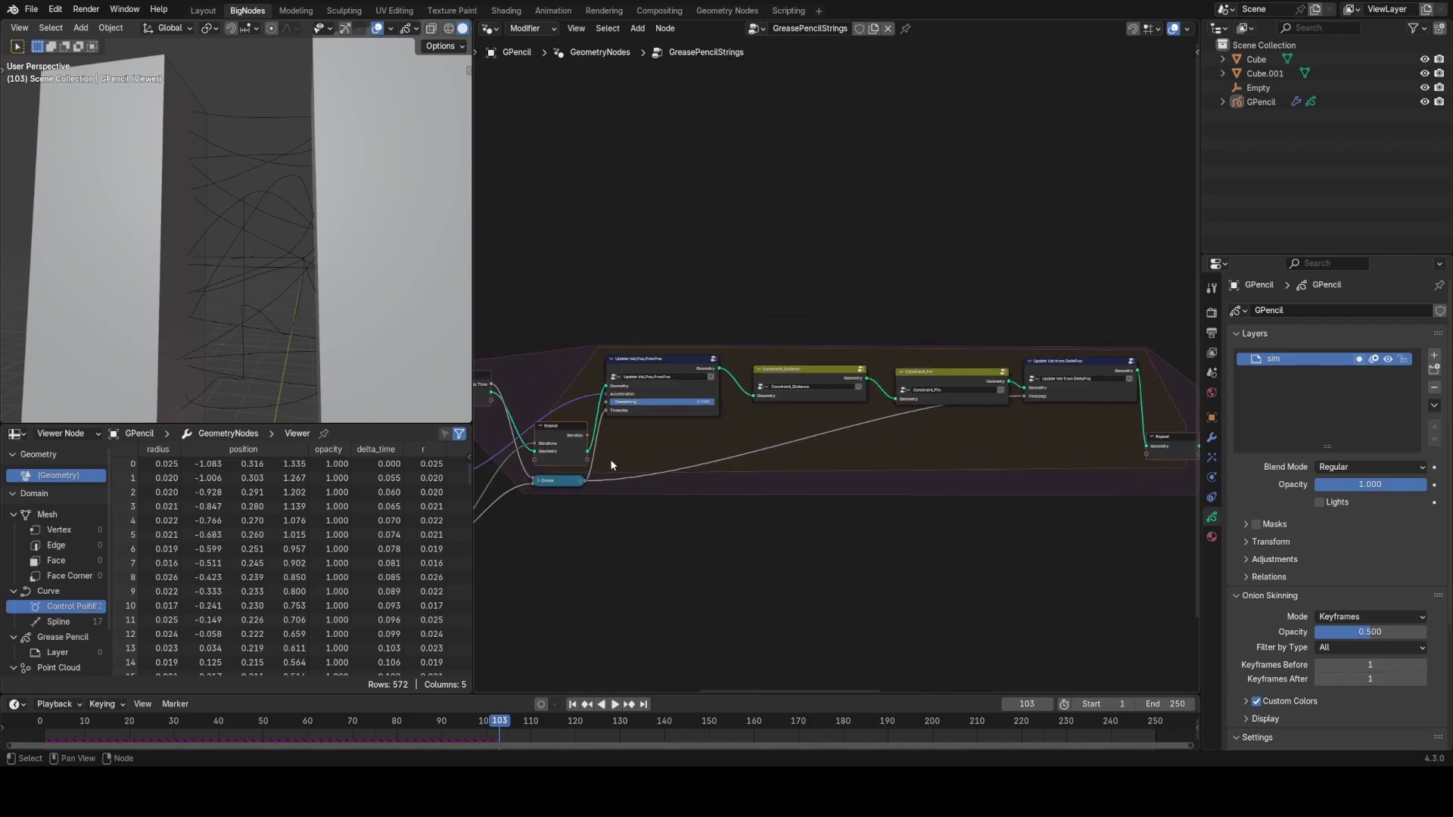
drag(638, 301, 1146, 475)
key(g)
key(y)
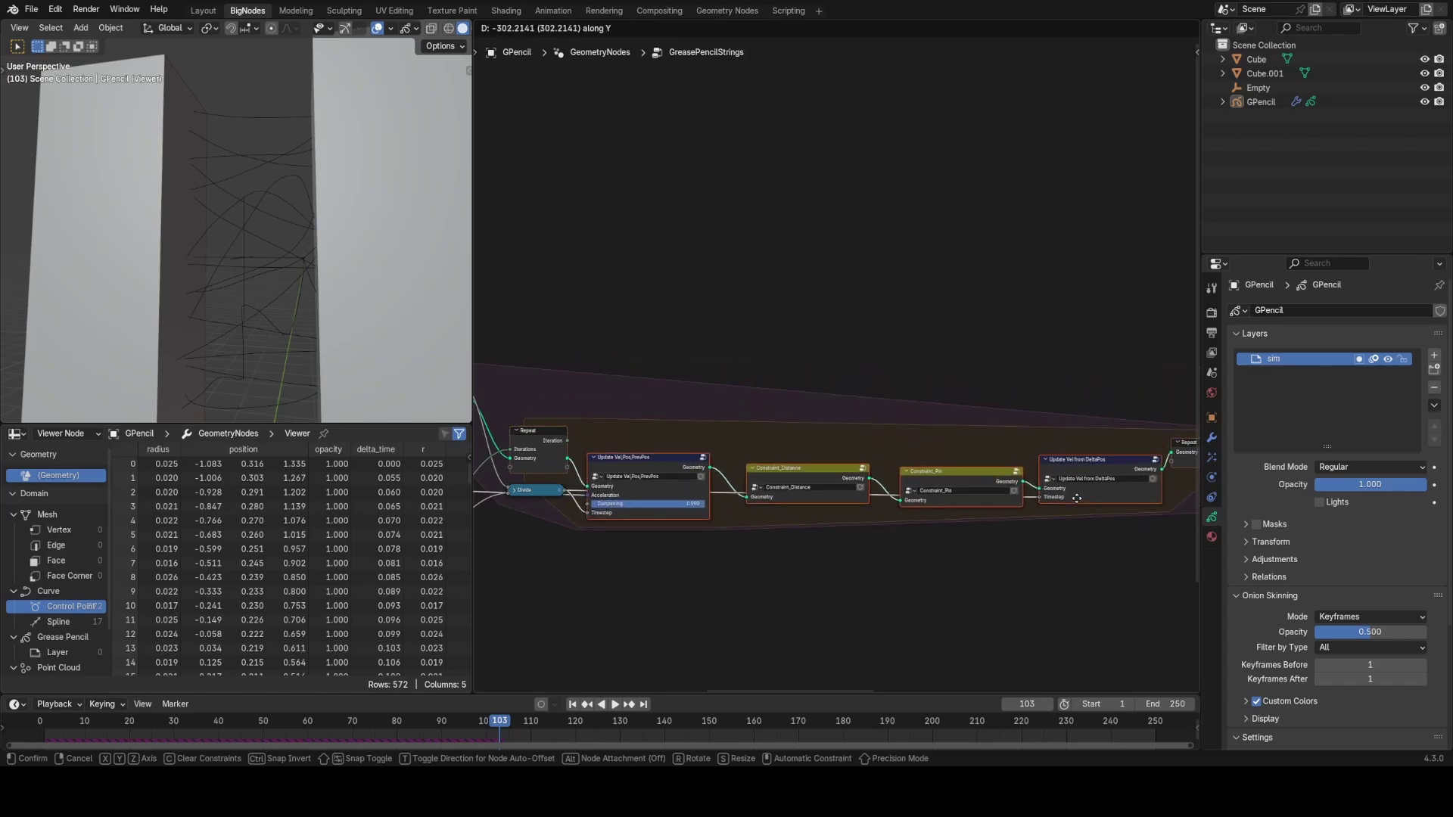
click(1078, 465)
Step: Move the Group Input, Named Layer Selection and Delete Geometry nodes together to just above the Store Named Attribute node for radius
middle_drag(1065, 448, 739, 445)
scroll(739, 445, up, 3)
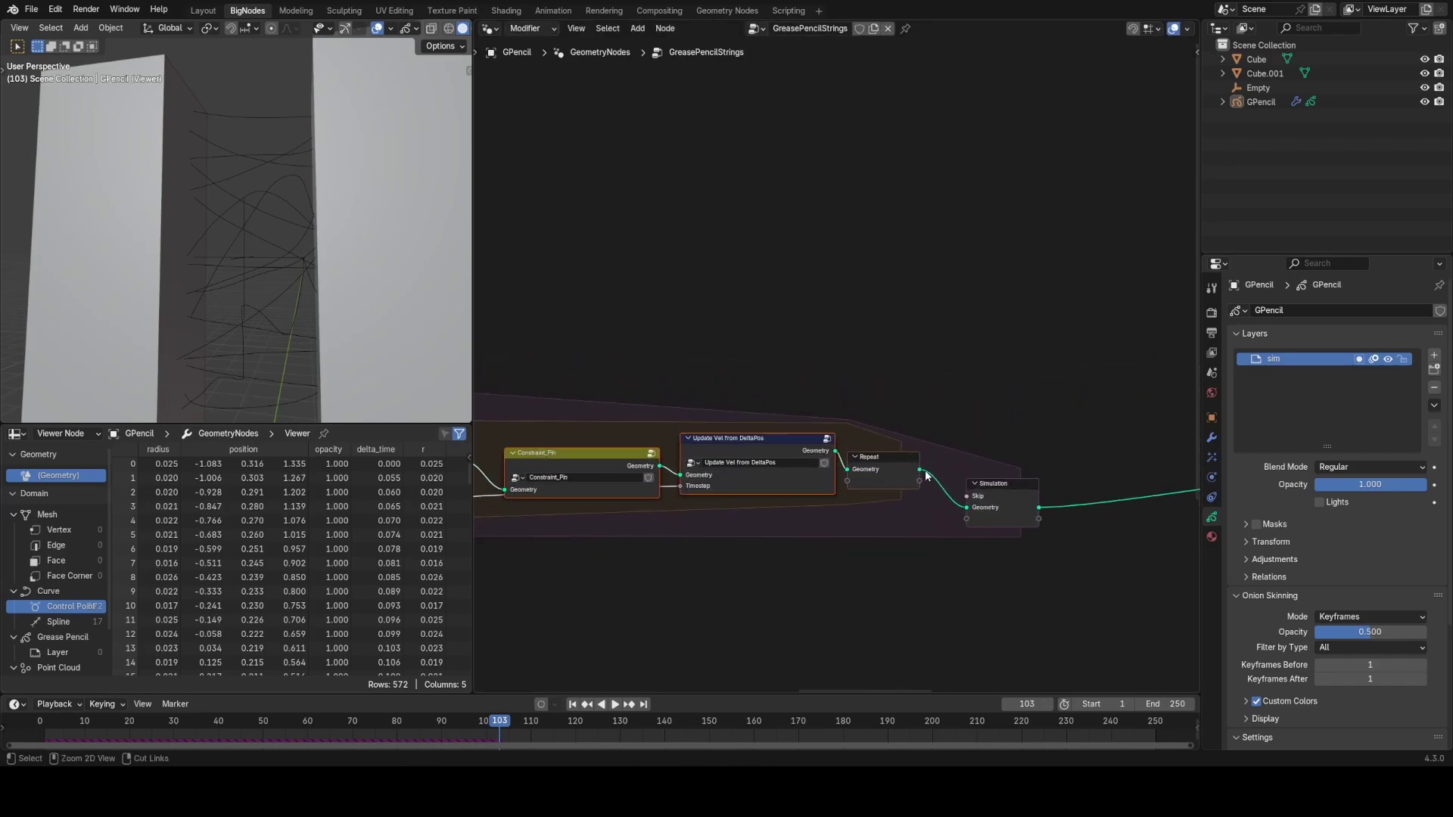
middle_drag(1001, 479, 742, 467)
scroll(801, 479, up, 2)
scroll(801, 479, down, 4)
middle_drag(1052, 508, 838, 452)
middle_drag(1069, 404, 748, 410)
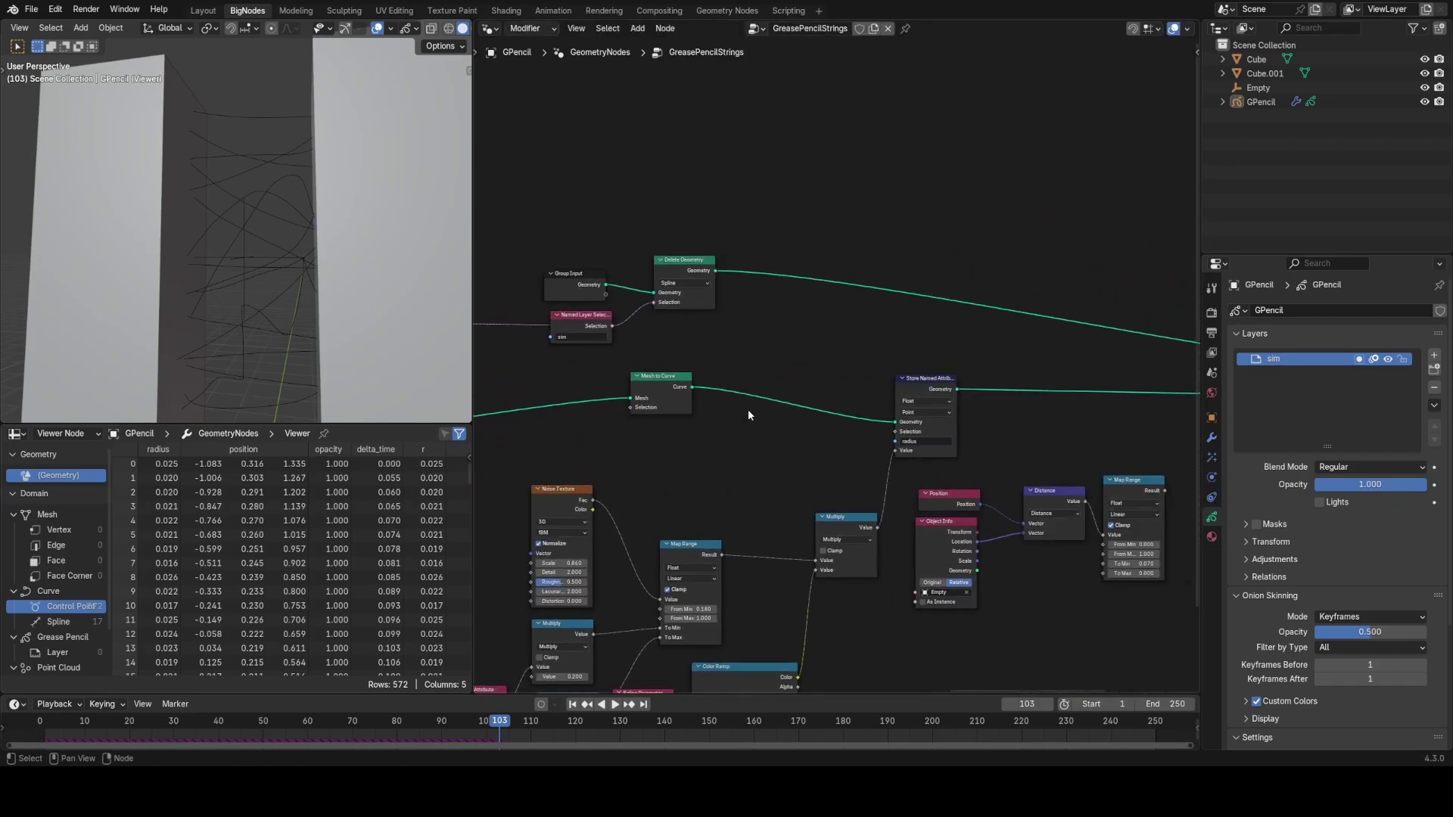
scroll(756, 398, down, 1)
drag(533, 214, 841, 356)
key(g)
click(1099, 344)
middle_drag(1086, 339, 857, 456)
scroll(857, 456, up, 4)
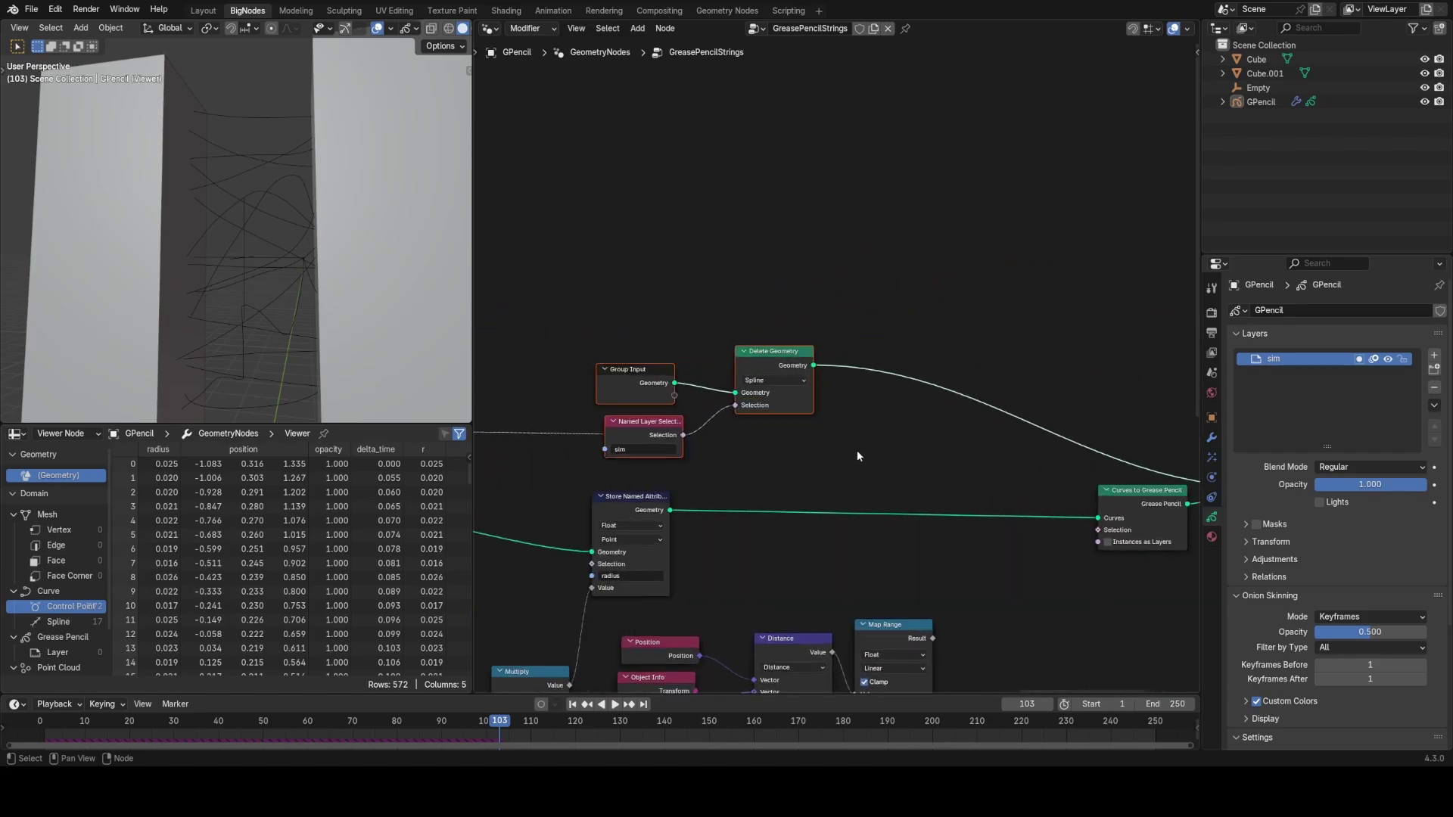
click(856, 454)
Step: Duplicate the sim Named Layer Selection node and place the copy above the Group Input that feeds Delete Geometry
middle_drag(711, 470, 951, 402)
scroll(951, 401, up, 4)
mouse_move(868, 352)
mouse_down()
mouse_move(828, 335)
mouse_move(859, 360)
mouse_up()
middle_drag(946, 392, 935, 414)
scroll(936, 414, up, 2)
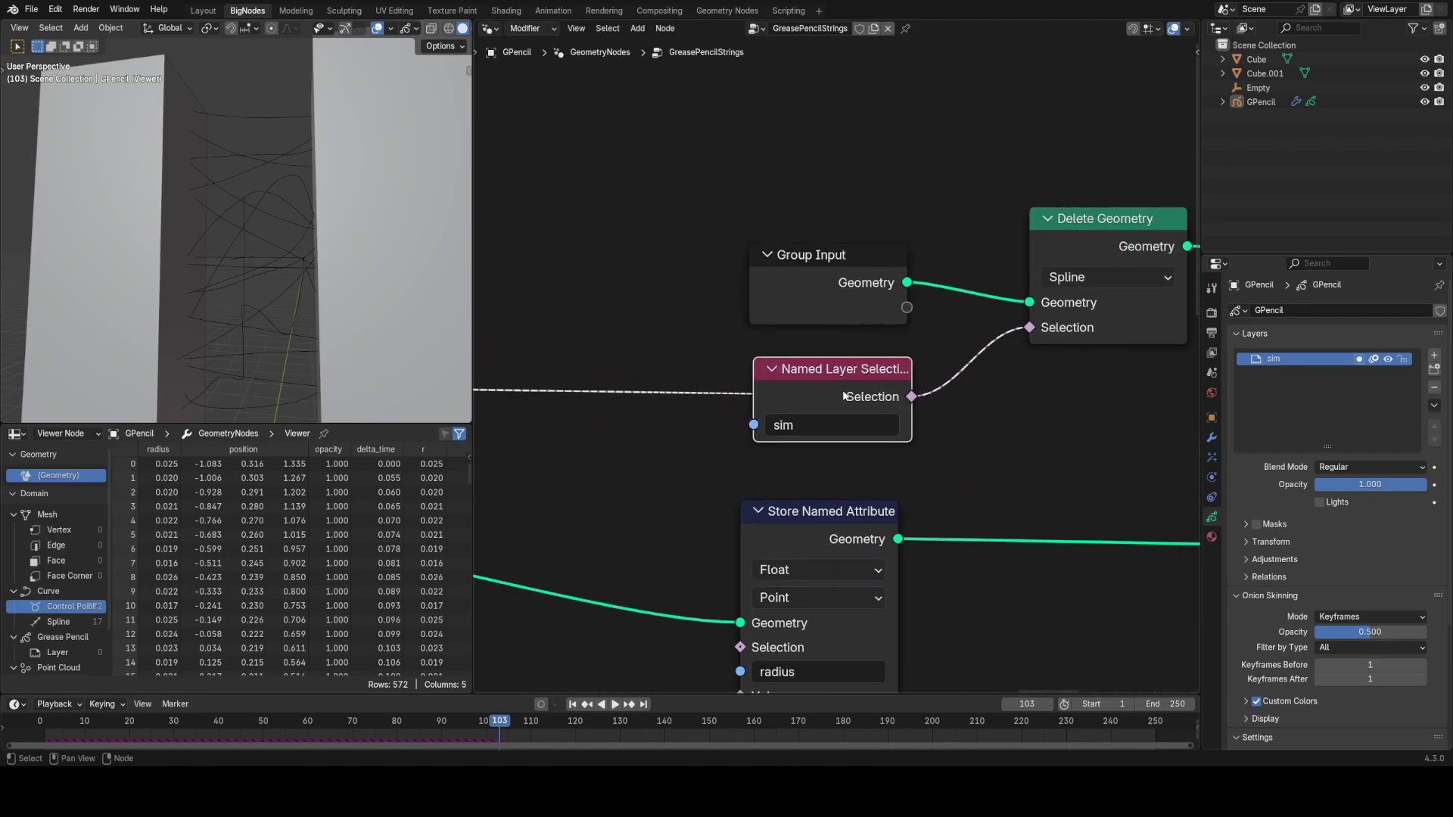
scroll(808, 492, up, 1)
key(shift+d)
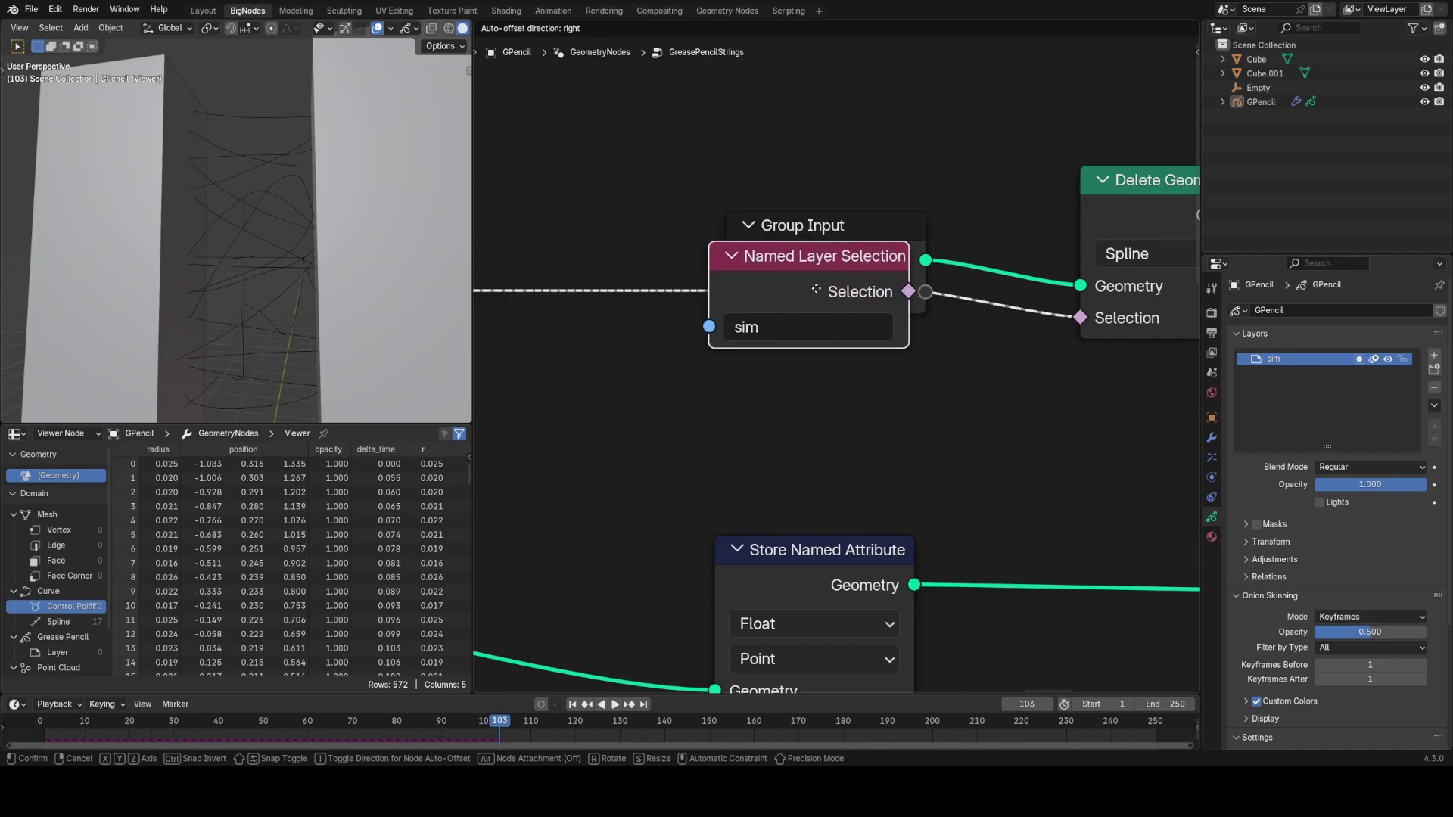
click(846, 347)
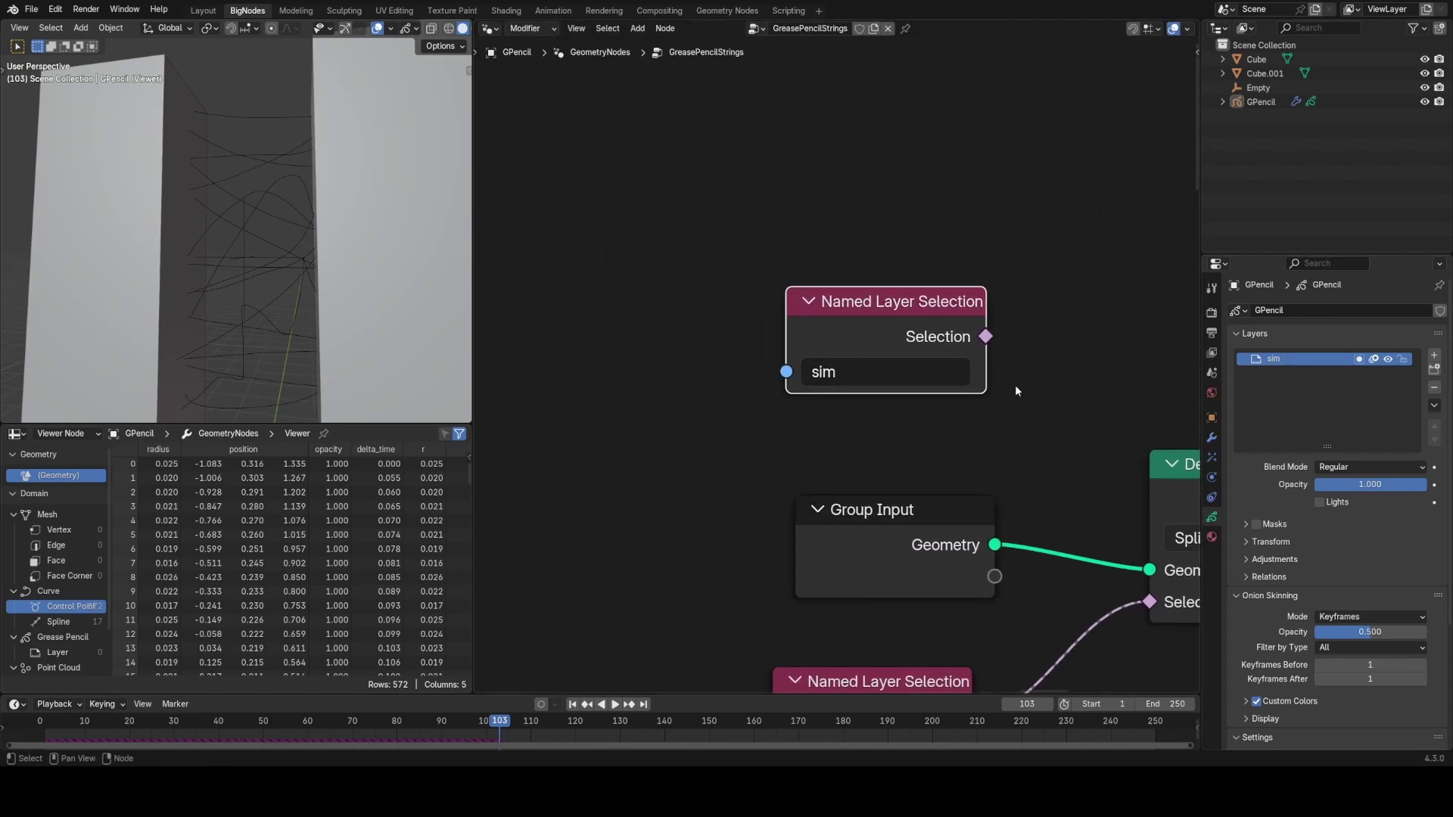
Step: Connect the duplicated node's Name to a new Group Input node and show the exposed field in the modifier settings
middle_drag(1014, 390, 1092, 418)
drag(863, 399, 617, 333)
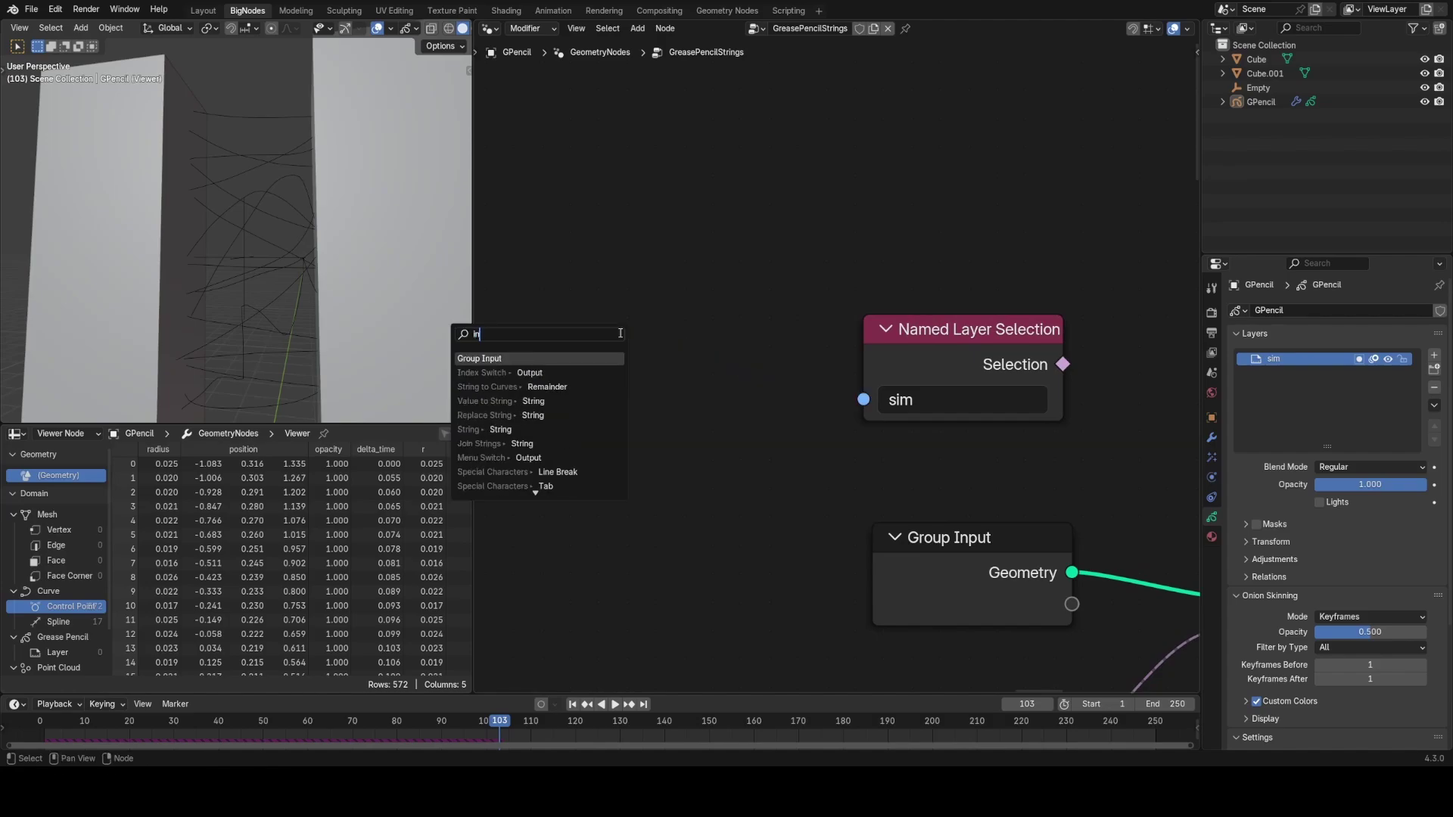
click(545, 362)
click(788, 372)
click(1212, 438)
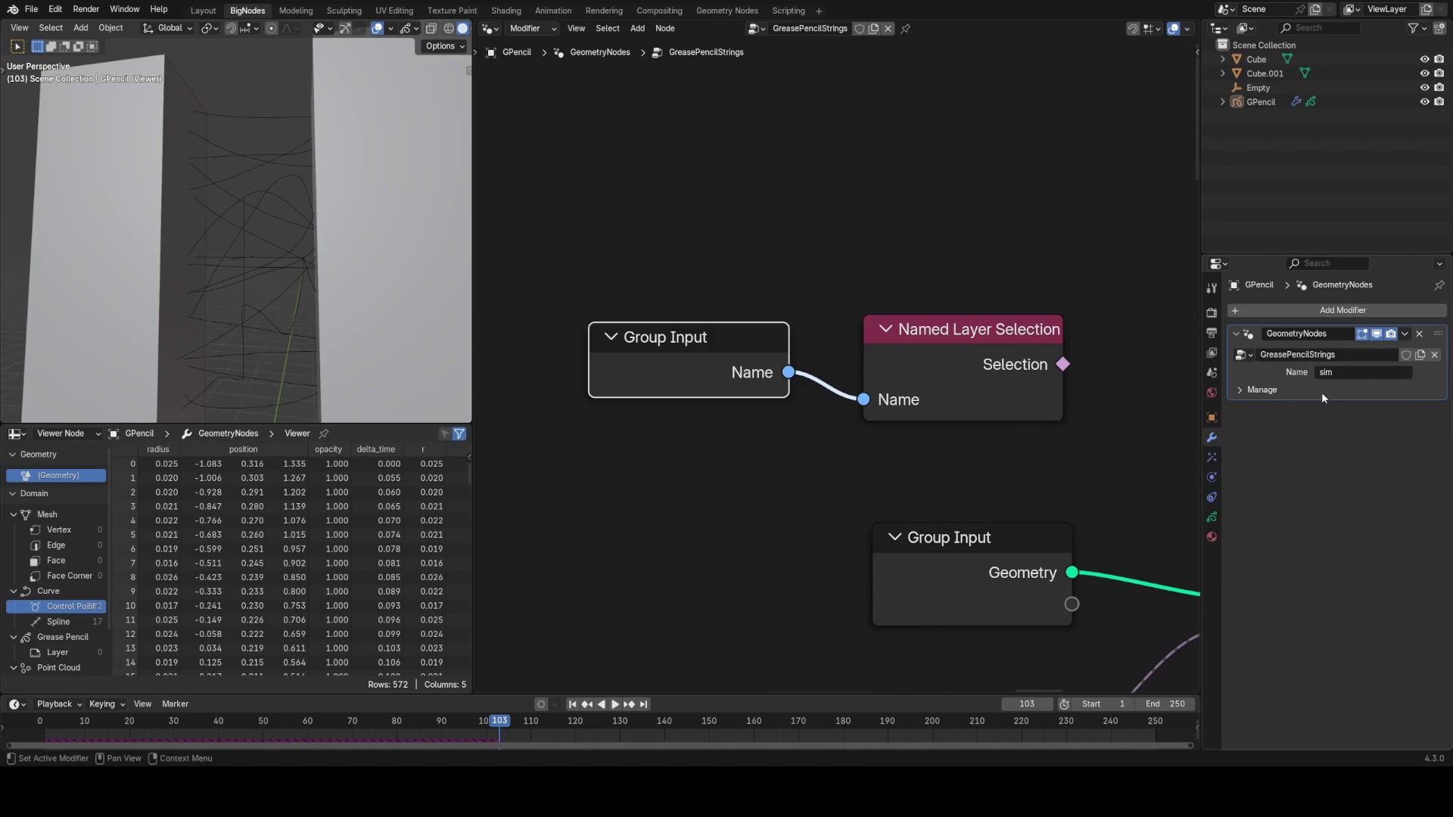
Step: Trace the original Named Layer Selection link back through the node tree to the Grease Pencil to Curves node
scroll(1096, 469, down, 6)
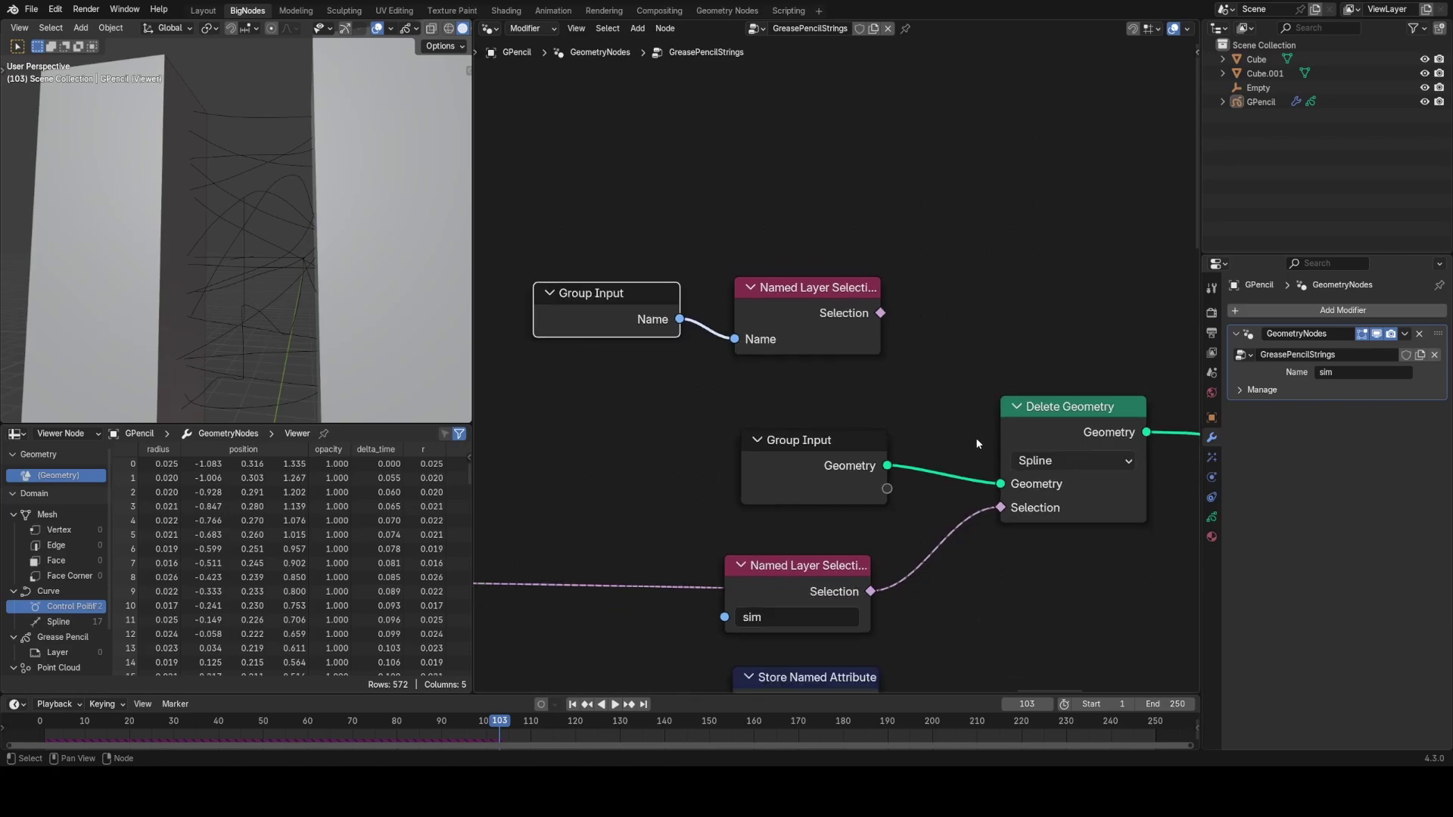
middle_drag(808, 441, 772, 361)
middle_drag(955, 411, 814, 449)
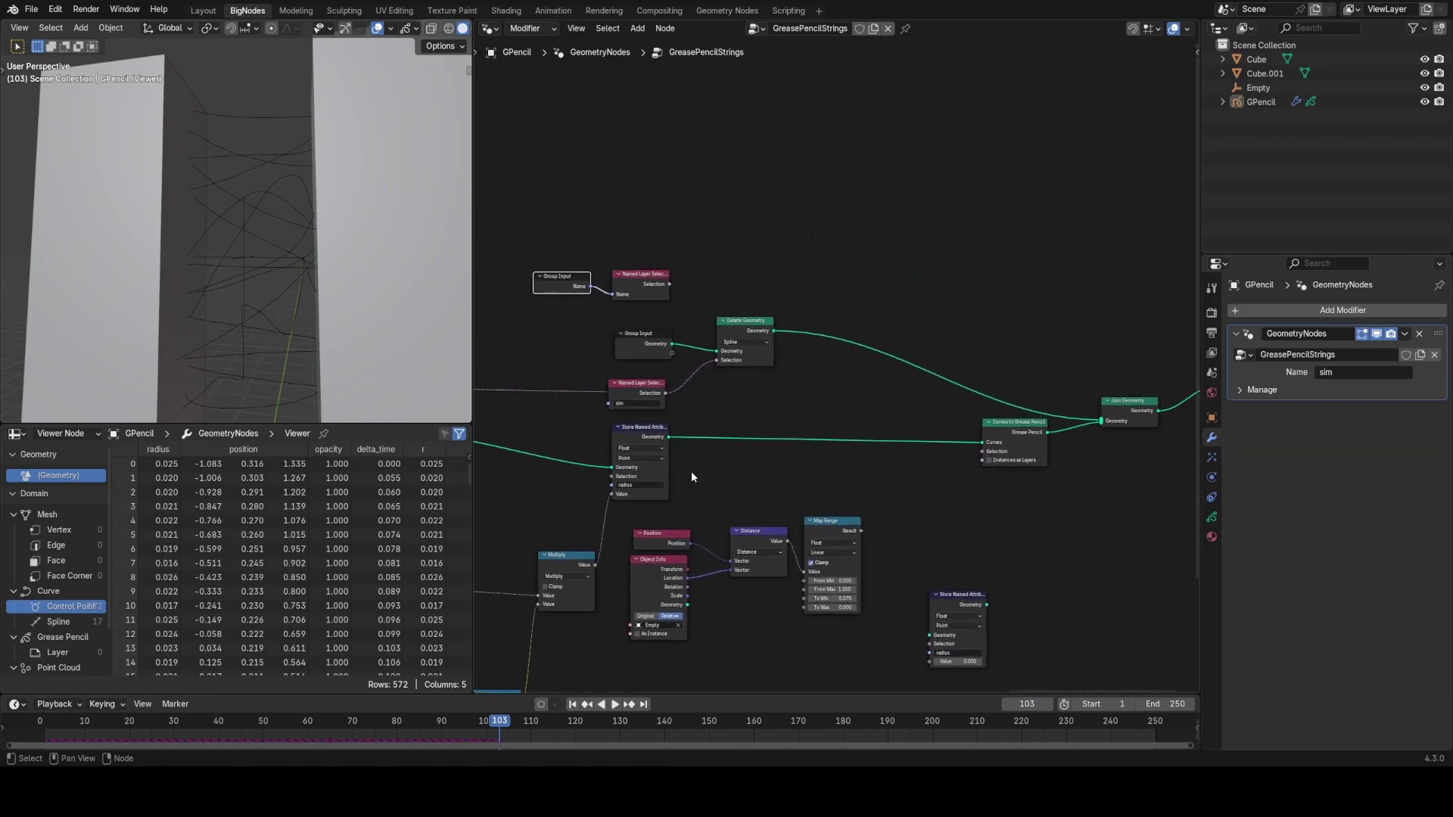
middle_drag(605, 469, 1173, 462)
middle_drag(515, 473, 1181, 462)
middle_drag(891, 469, 1011, 448)
scroll(1011, 448, up, 3)
middle_drag(499, 405, 775, 431)
scroll(961, 399, up, 4)
mouse_move(961, 399)
middle_down()
mouse_move(980, 436)
mouse_move(567, 398)
middle_up()
scroll(937, 410, down, 7)
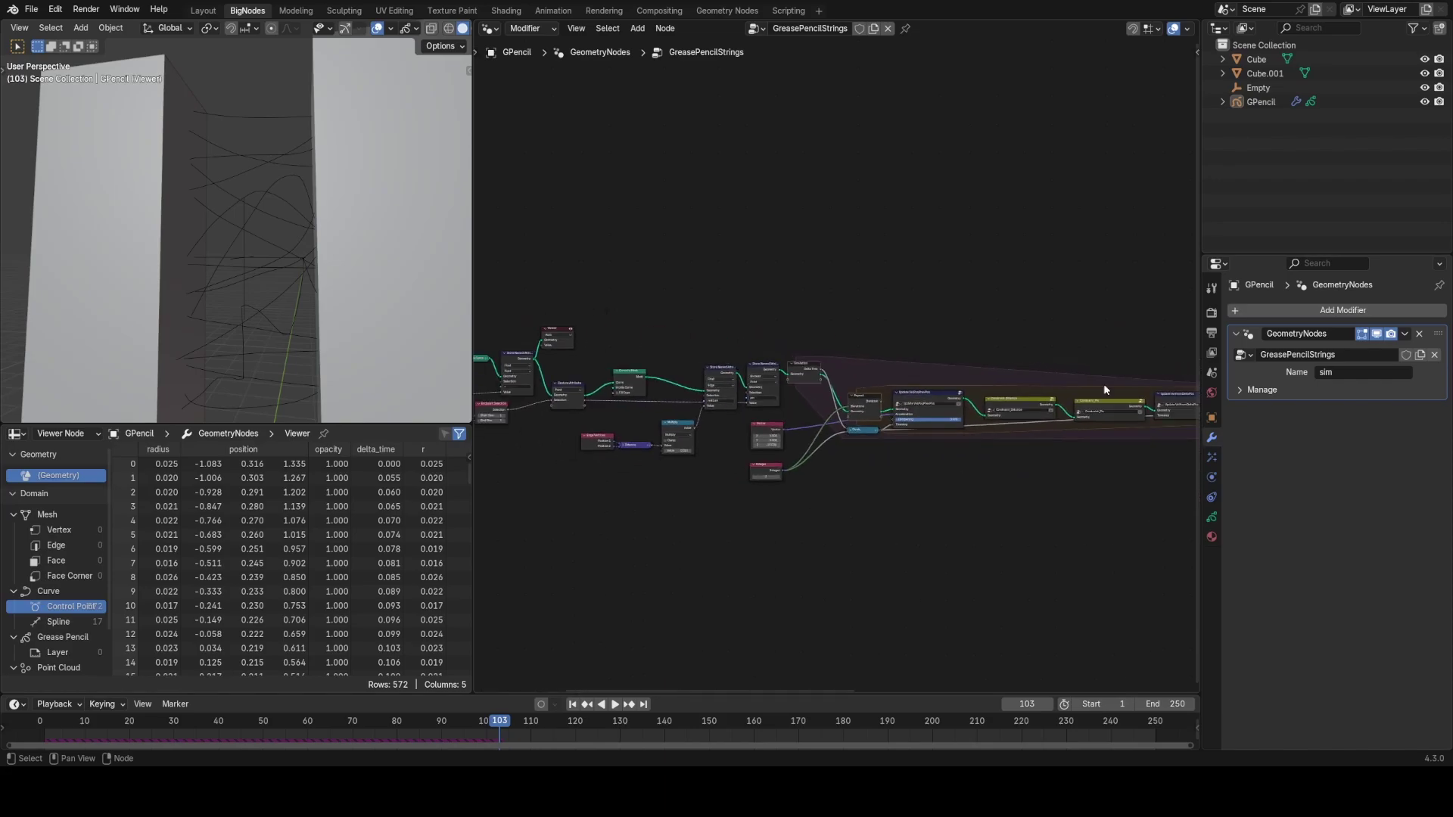
Step: Move the original sim Named Layer Selection node beside the Grease Pencil to Curves node whose Selection it feeds
middle_drag(1103, 384, 668, 374)
middle_drag(1047, 383, 764, 385)
key(g)
click(630, 321)
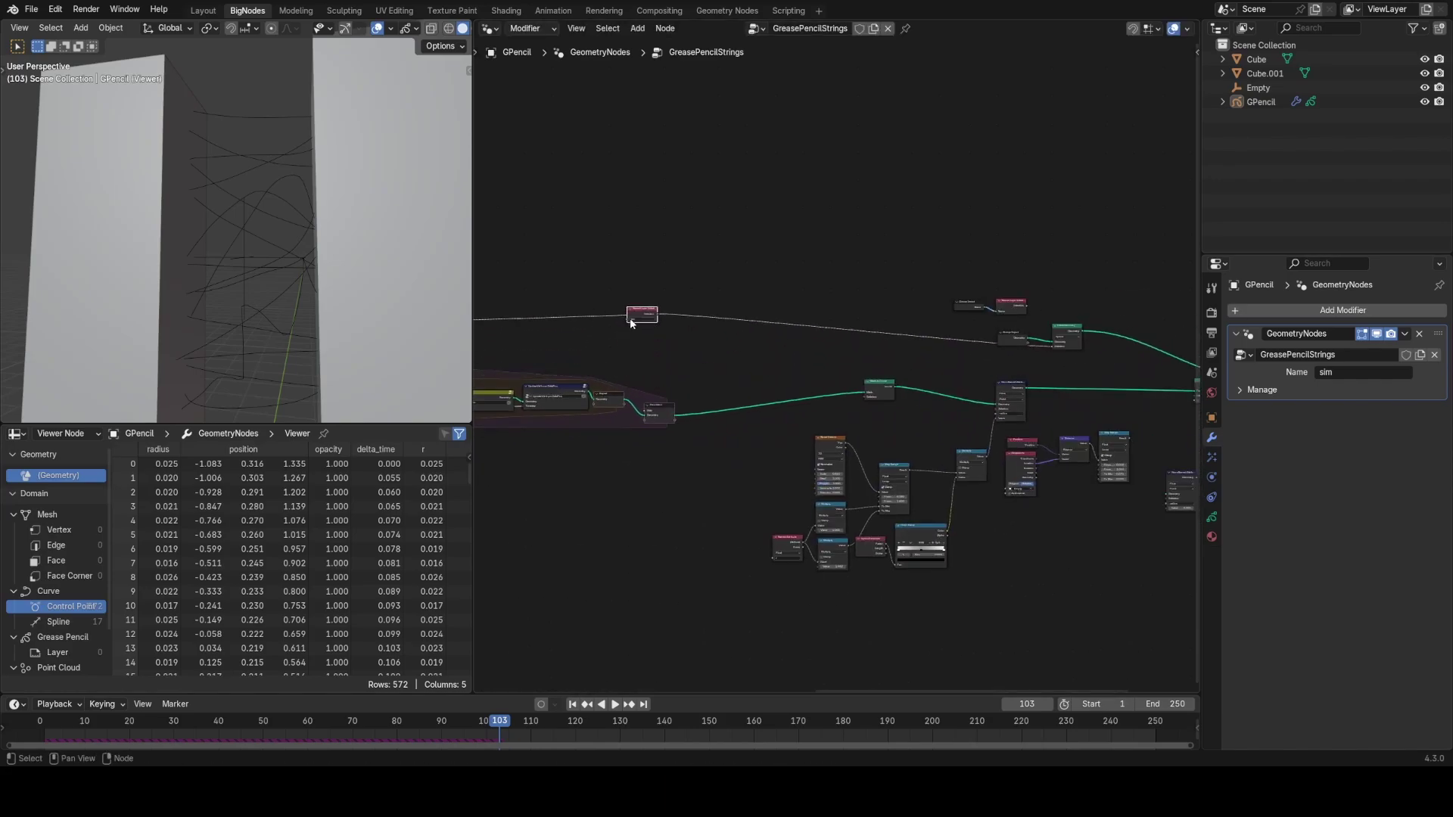
key(g)
middle_drag(505, 347, 1203, 346)
click(504, 337)
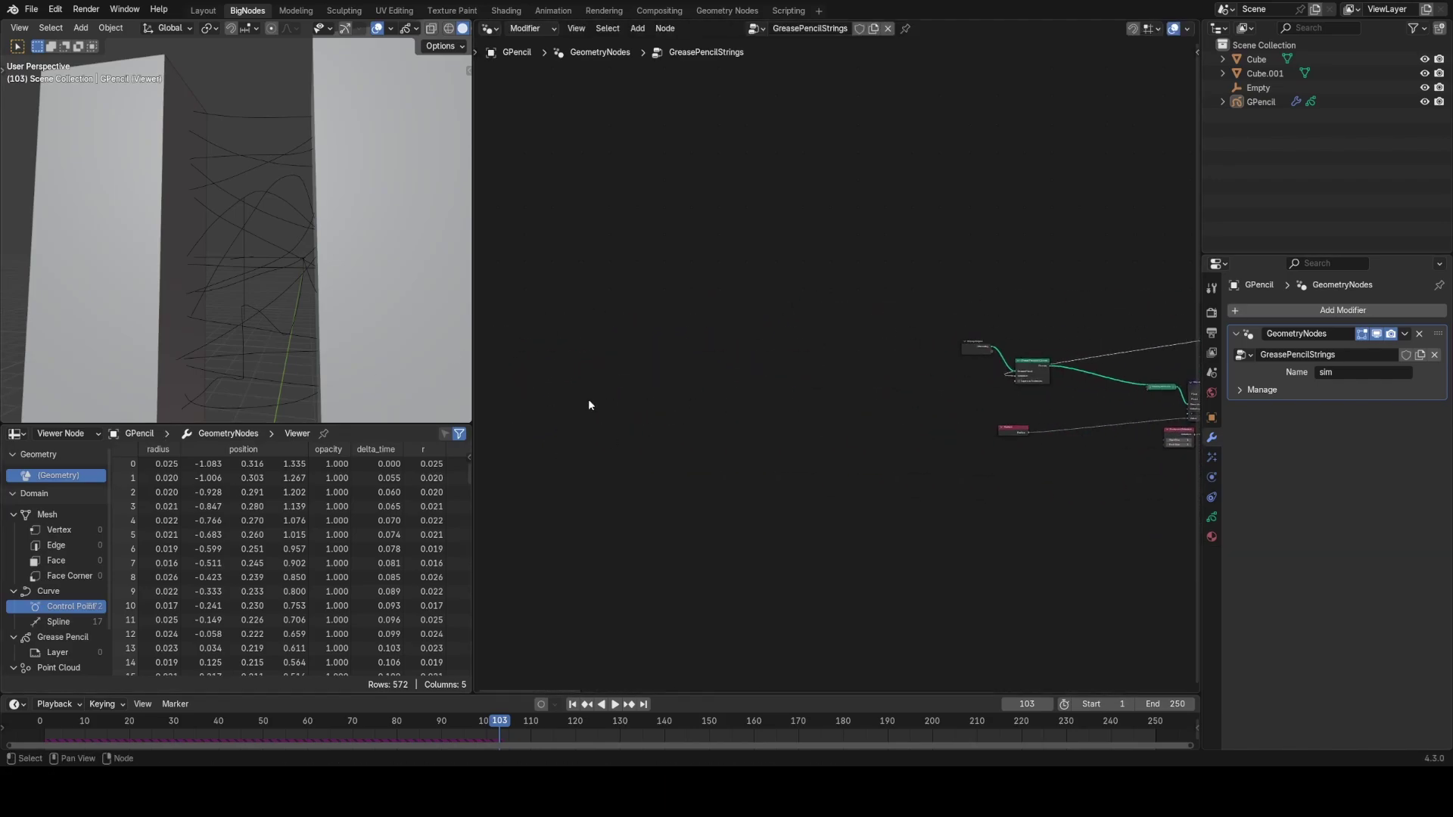
middle_drag(975, 401, 765, 407)
key(g)
click(634, 465)
scroll(714, 412, up, 10)
key(g)
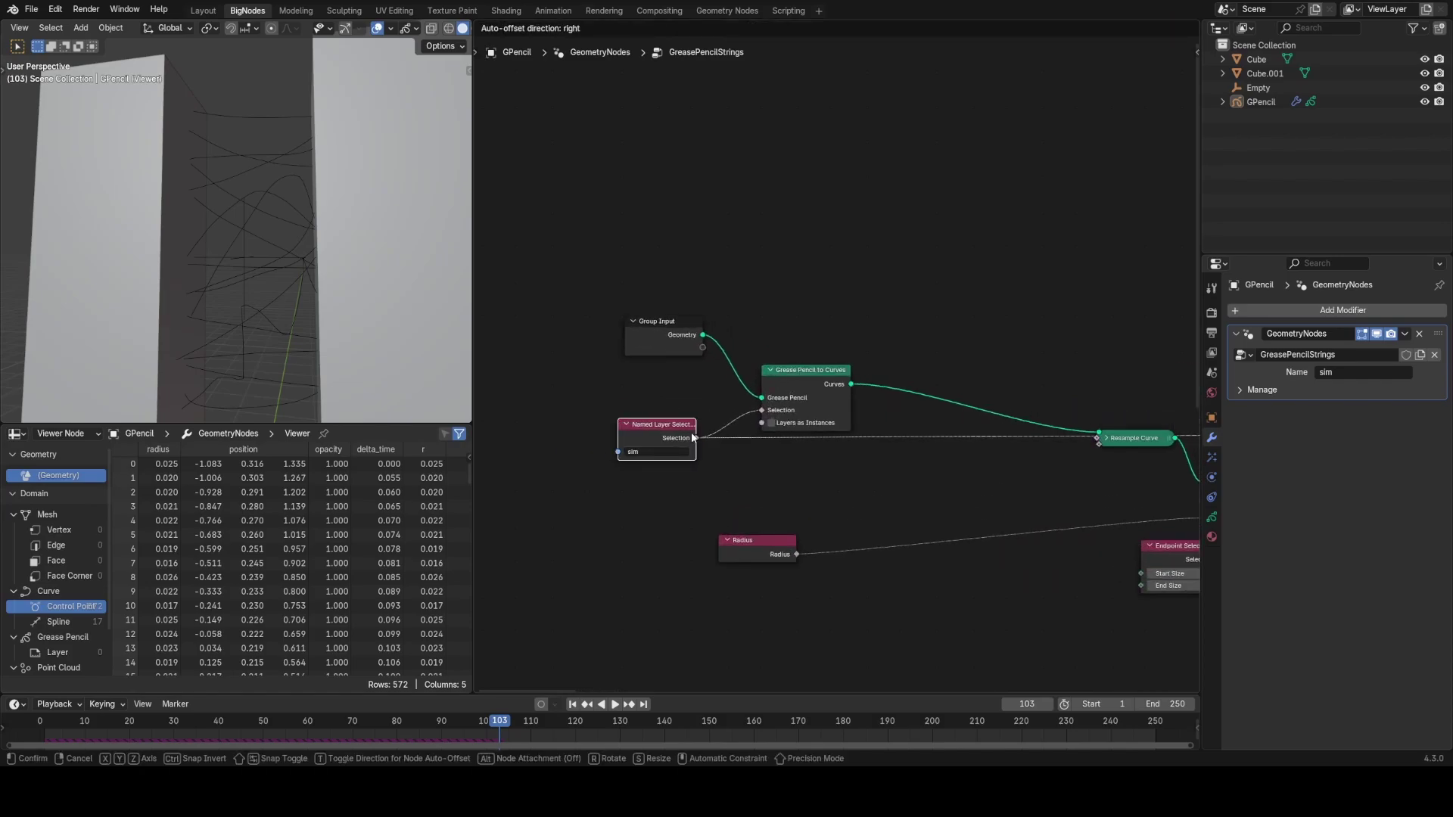
drag(692, 438, 692, 438)
Step: Select the grease pencil object and add a new layer above the sim layer
scroll(676, 457, up, 2)
middle_drag(606, 483, 759, 481)
scroll(604, 487, up, 3)
scroll(770, 550, down, 4)
scroll(770, 550, down, 2)
middle_drag(1106, 483, 1056, 482)
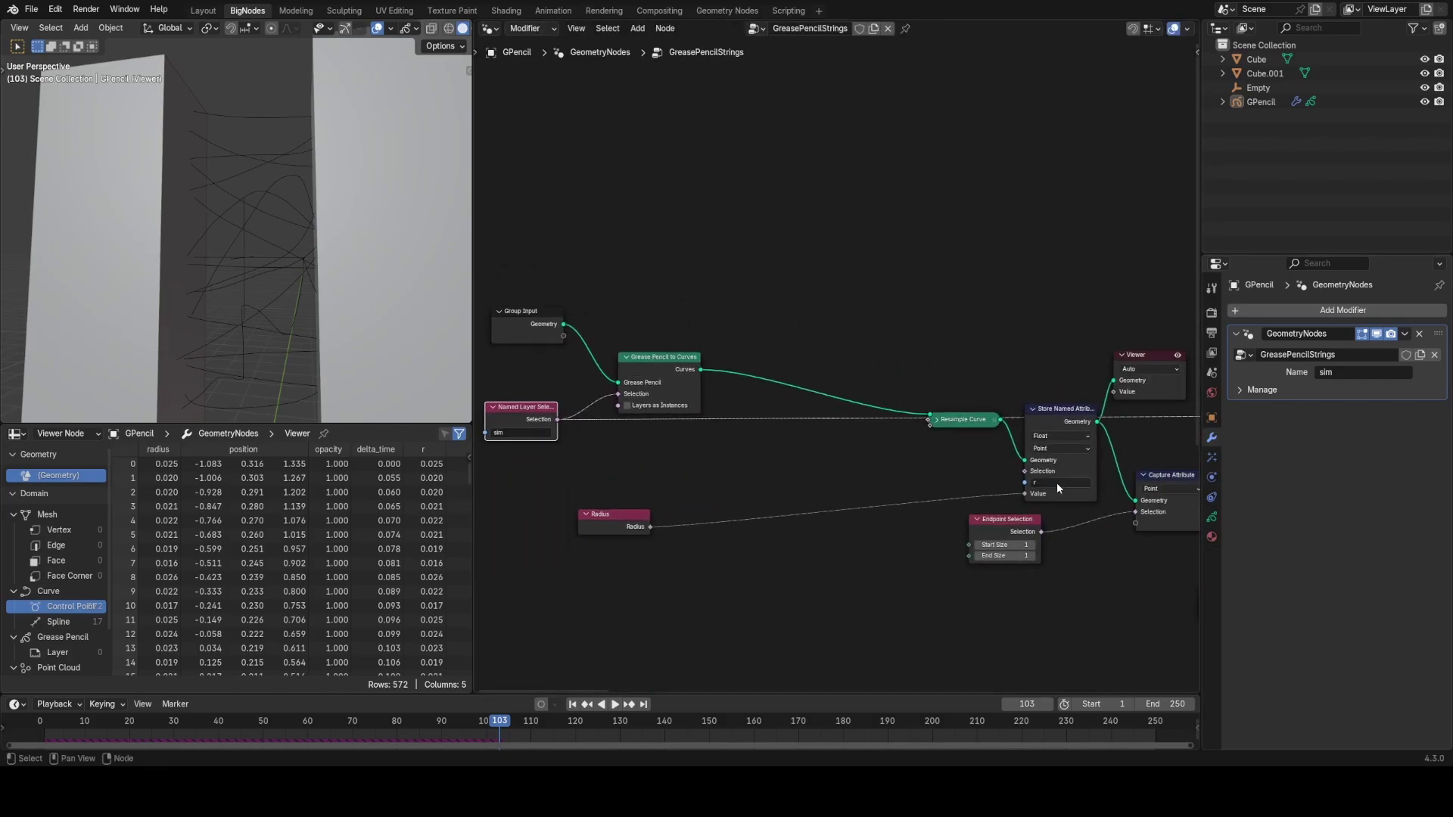
click(256, 287)
click(1211, 525)
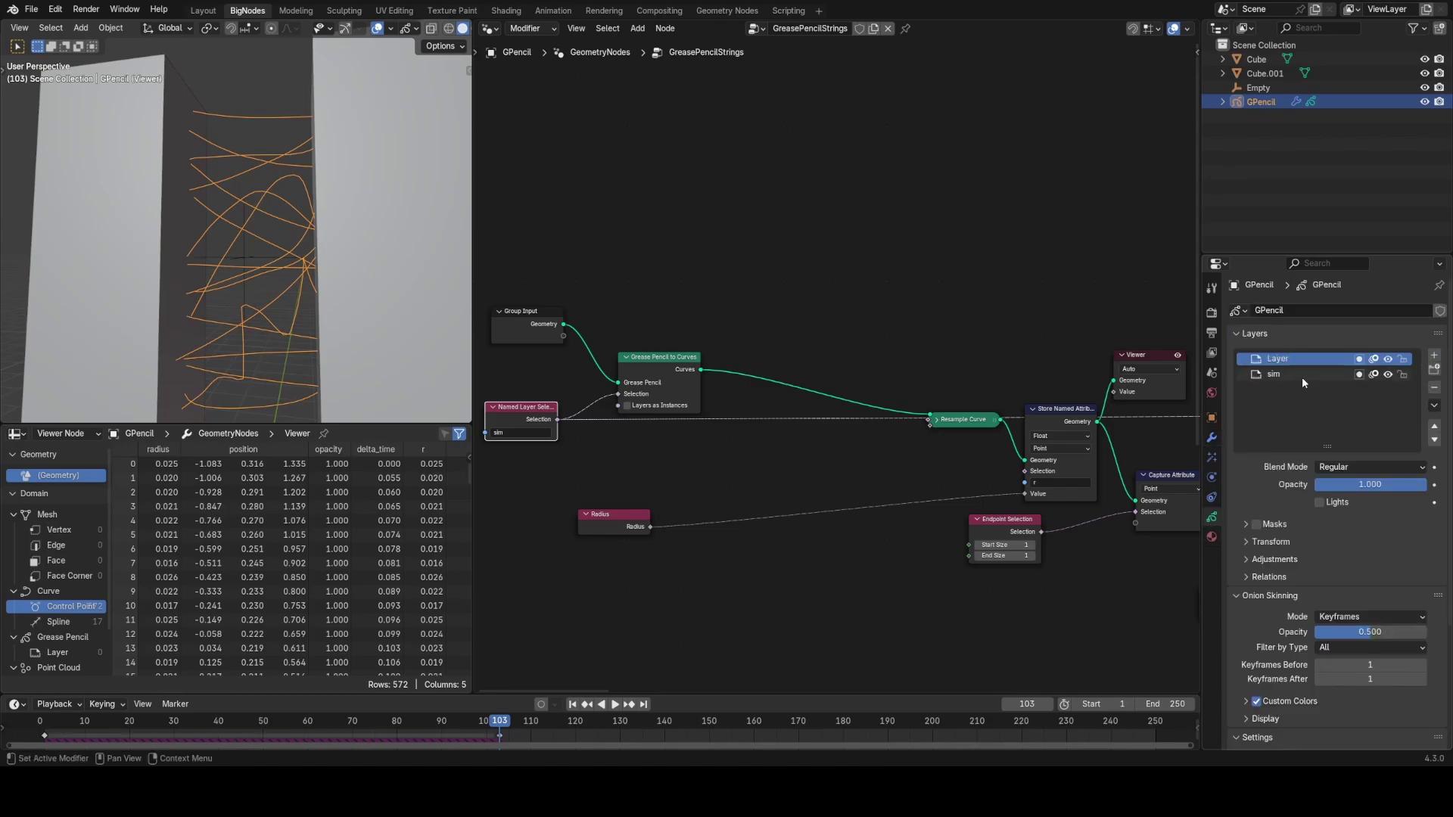
Step: Switch the grease pencil object to Draw Mode and choose the Ink Pen brush
key(ctrl+Tab)
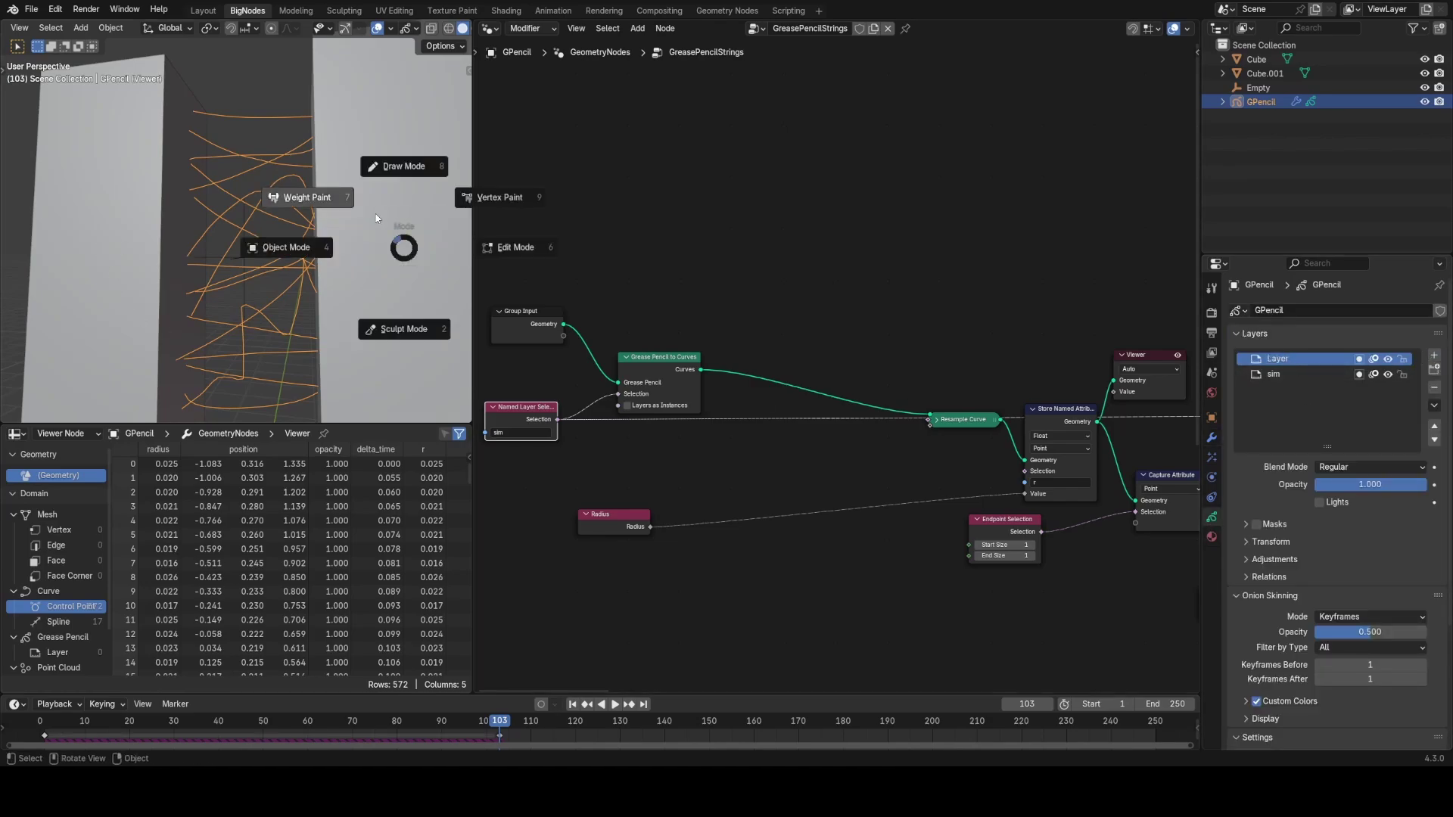
click(404, 171)
middle_drag(165, 210, 206, 209)
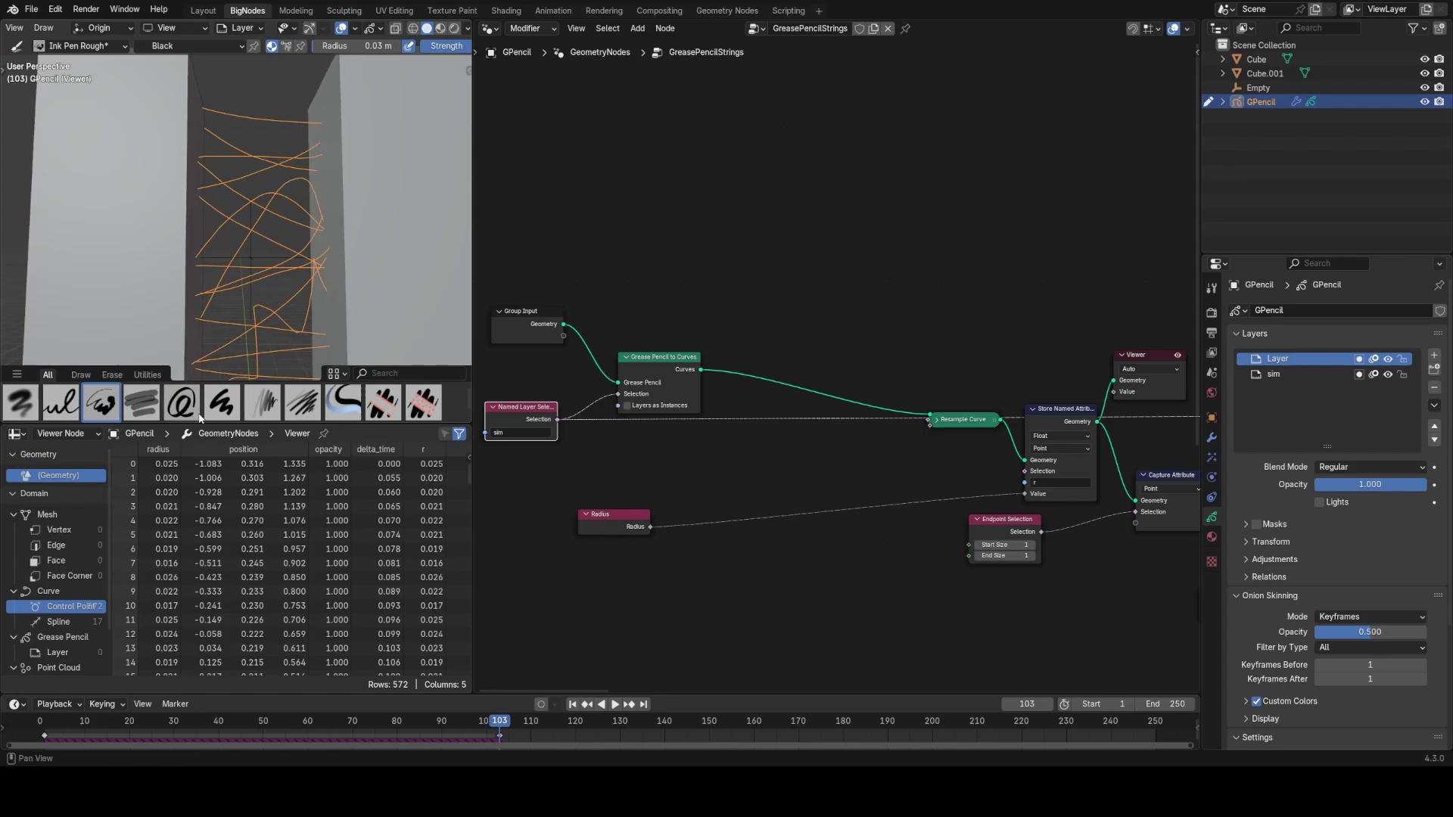
click(21, 405)
click(61, 402)
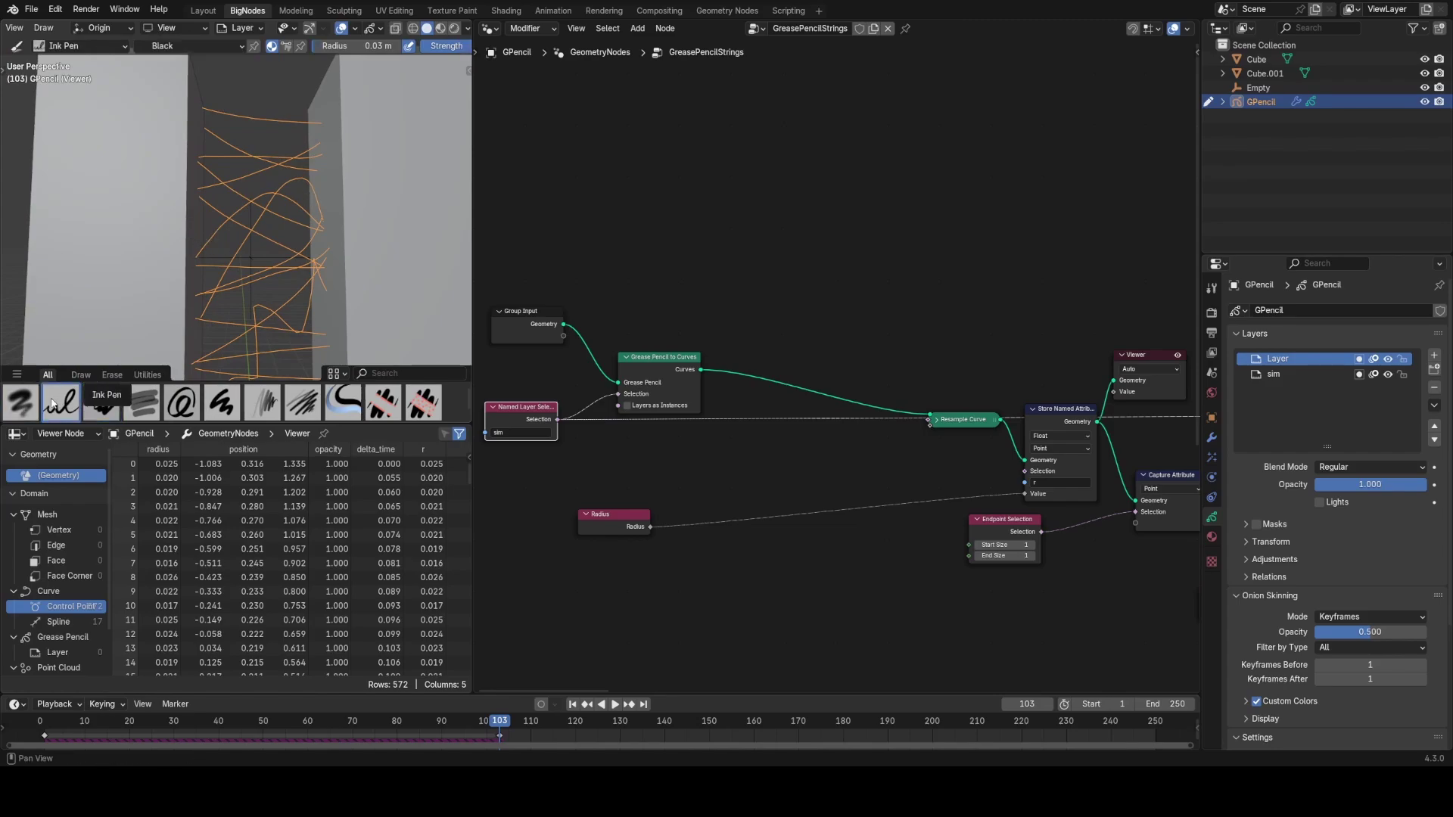
middle_drag(204, 227, 224, 201)
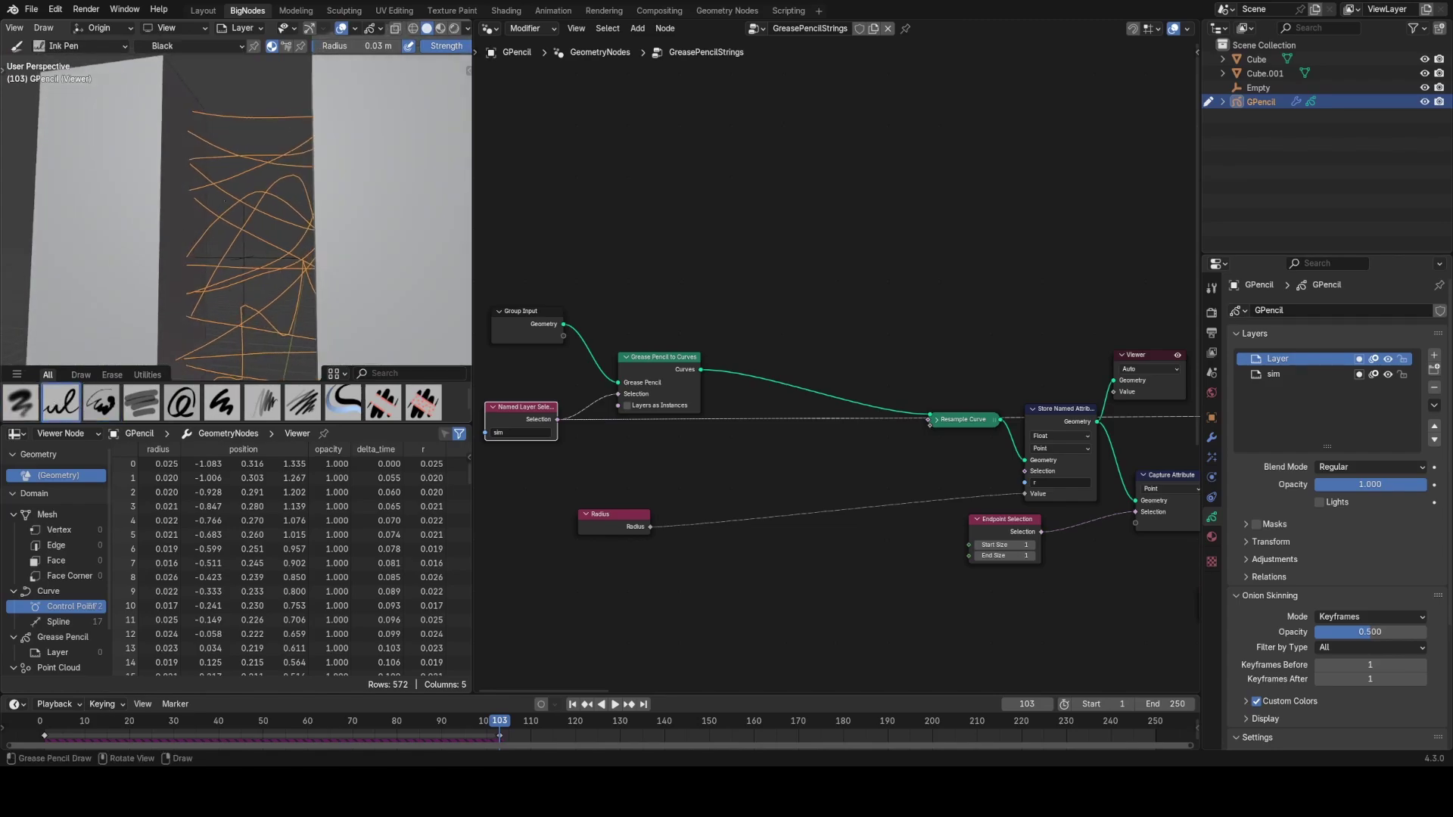
Step: Delete the Viewer node and draw several thick freehand strokes between the pillars on the new layer
click(1139, 384)
key(x)
middle_drag(154, 247, 181, 246)
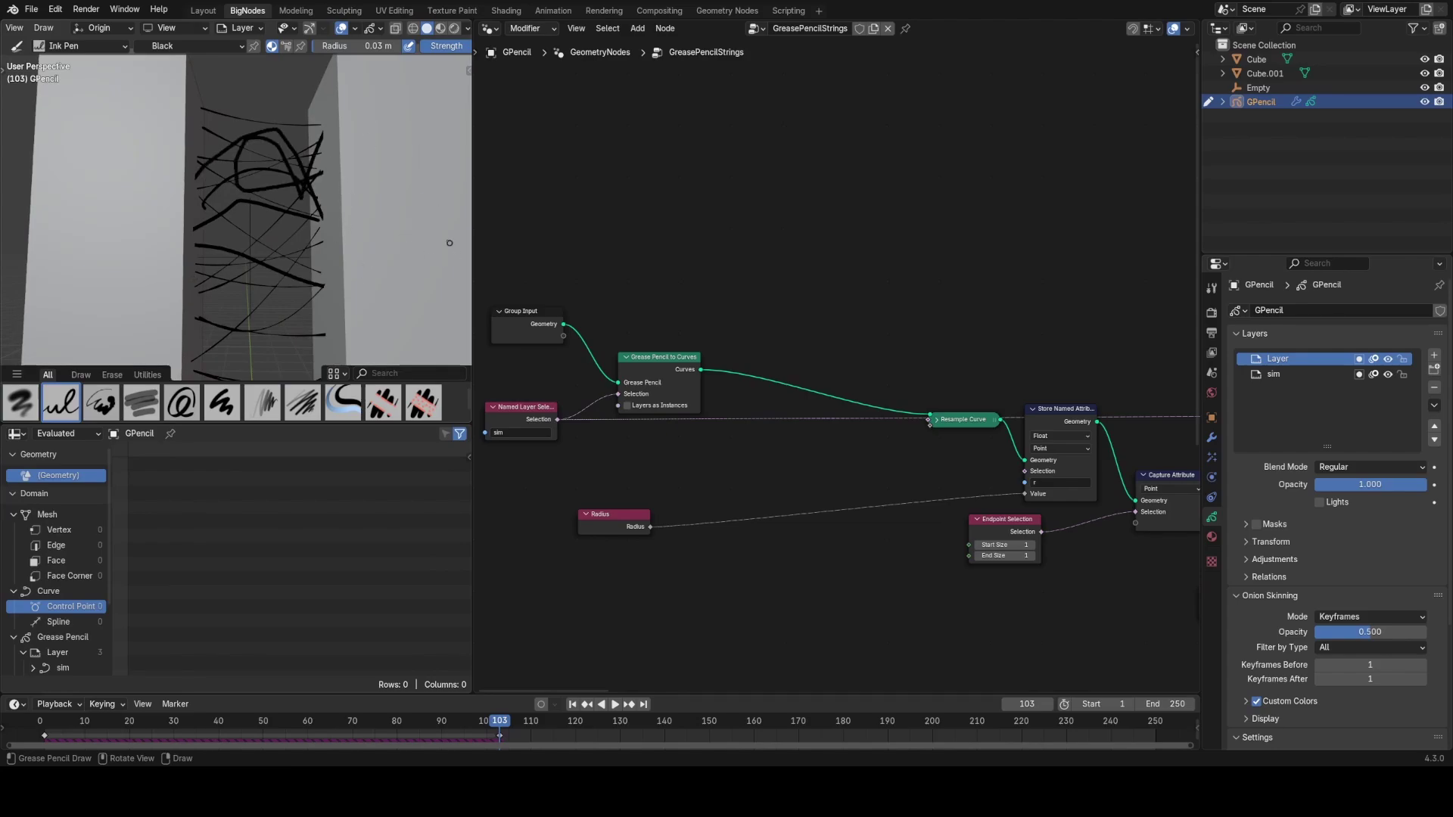
Step: Return to Object Mode and play the string simulation together with the newly drawn strokes
key(ctrl+Tab)
click(321, 242)
key(space)
click(303, 76)
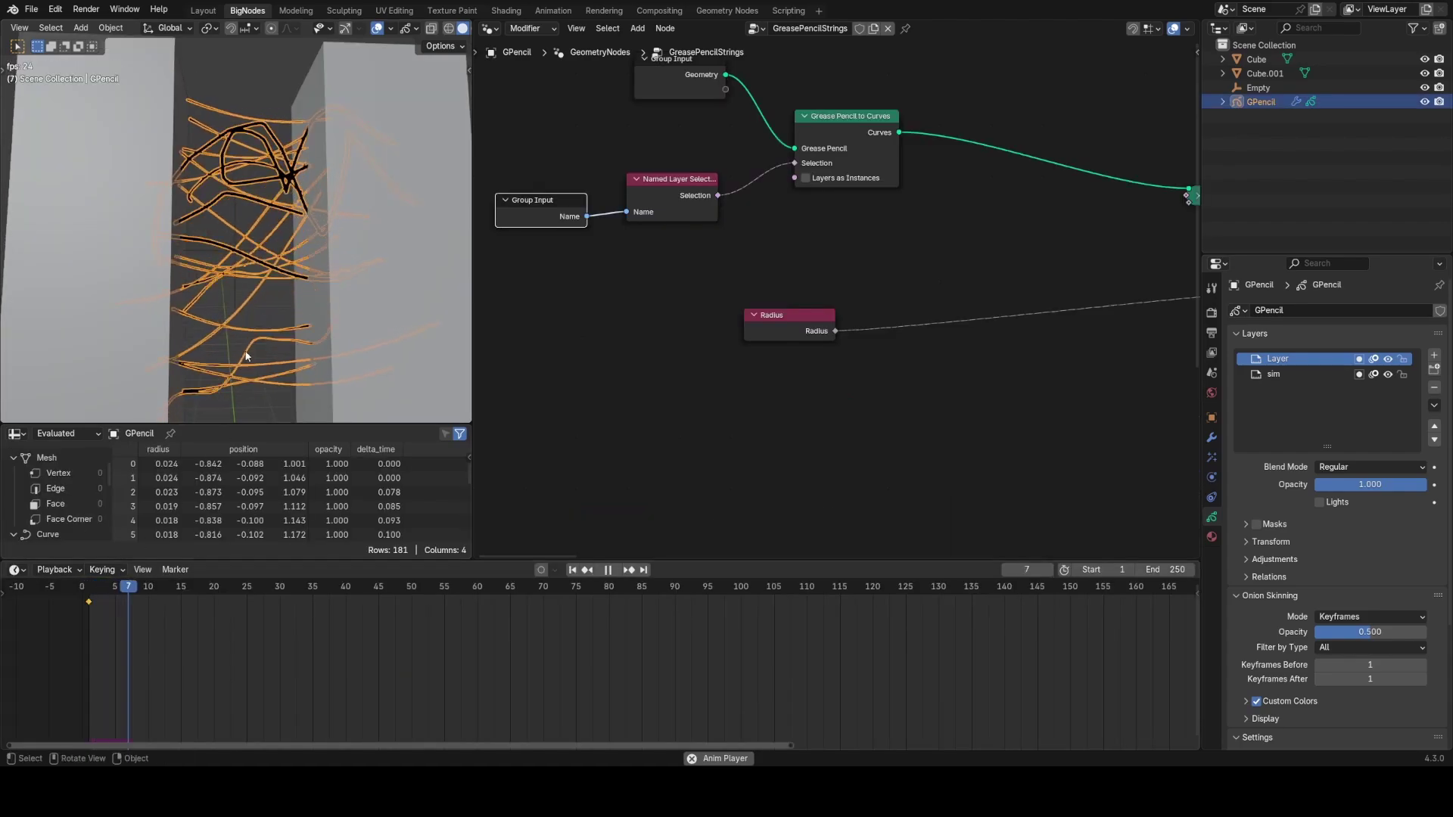
key(alt+a)
key(space)
drag(112, 622, 168, 621)
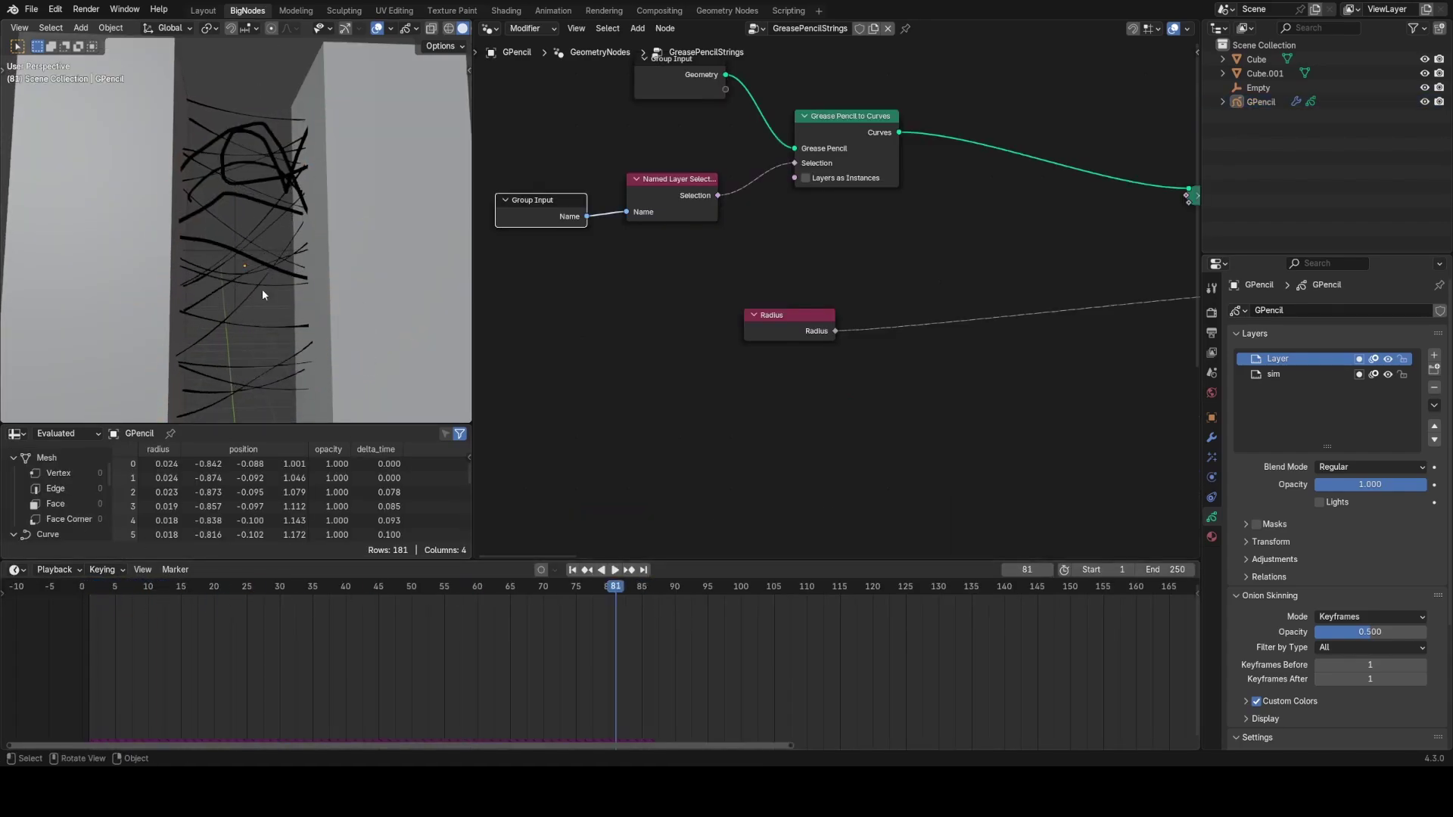
Step: Replay the simulation from frame 1 and compare the static strokes with the simulated strings from several distances
click(253, 150)
middle_drag(258, 162, 249, 198)
key(space)
click(91, 605)
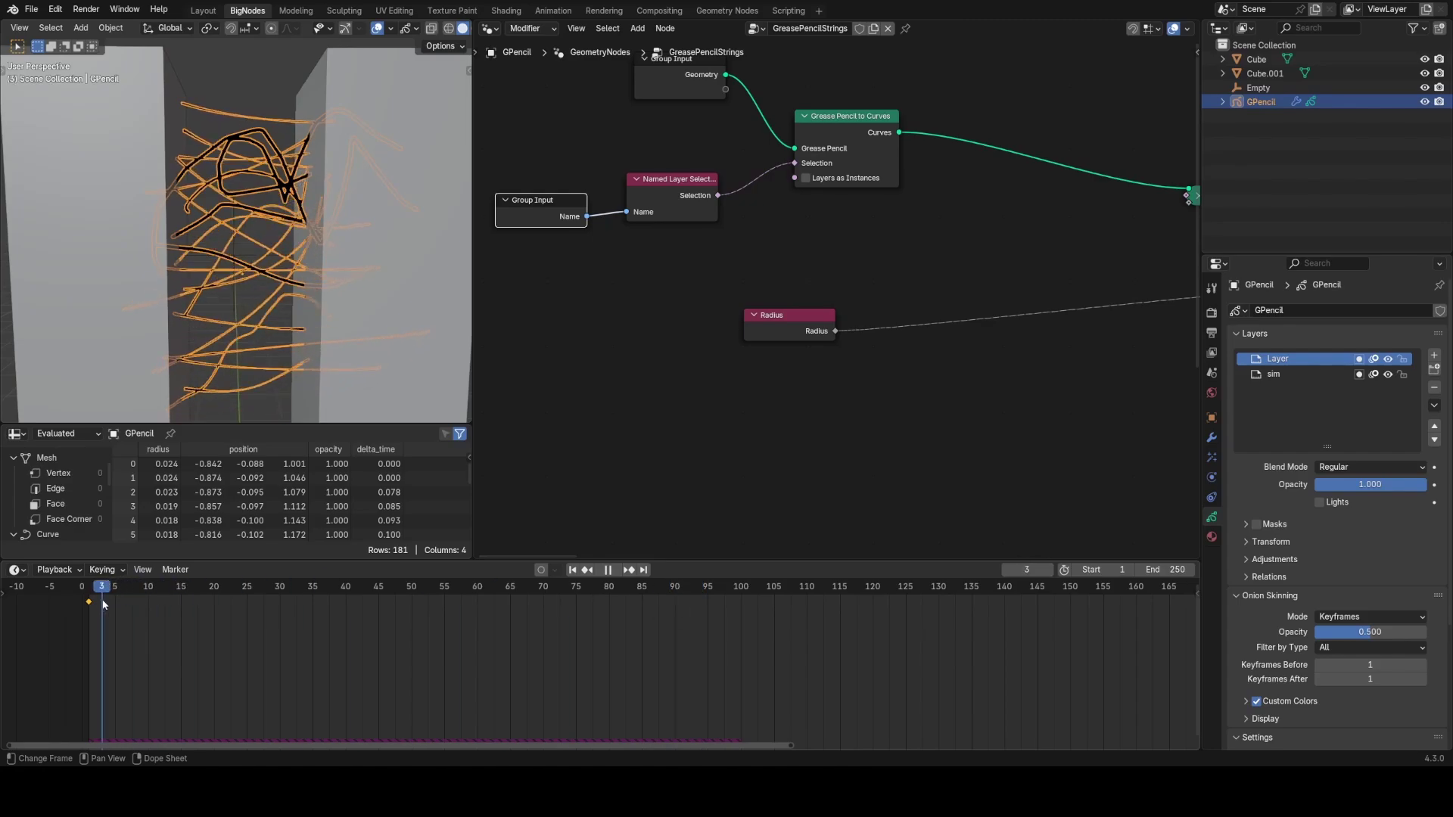
scroll(175, 597, up, 5)
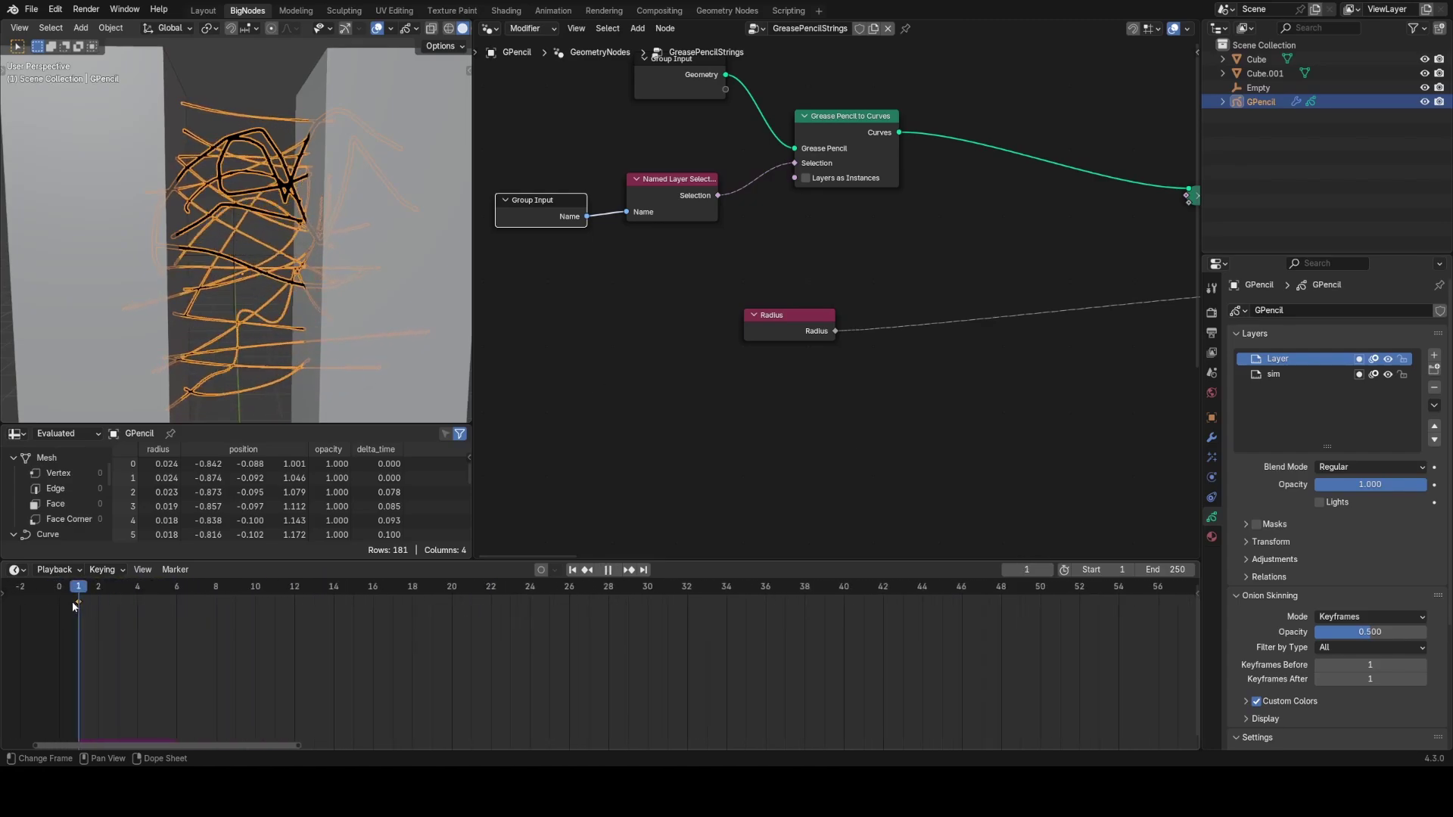
click(273, 36)
scroll(304, 292, down, 3)
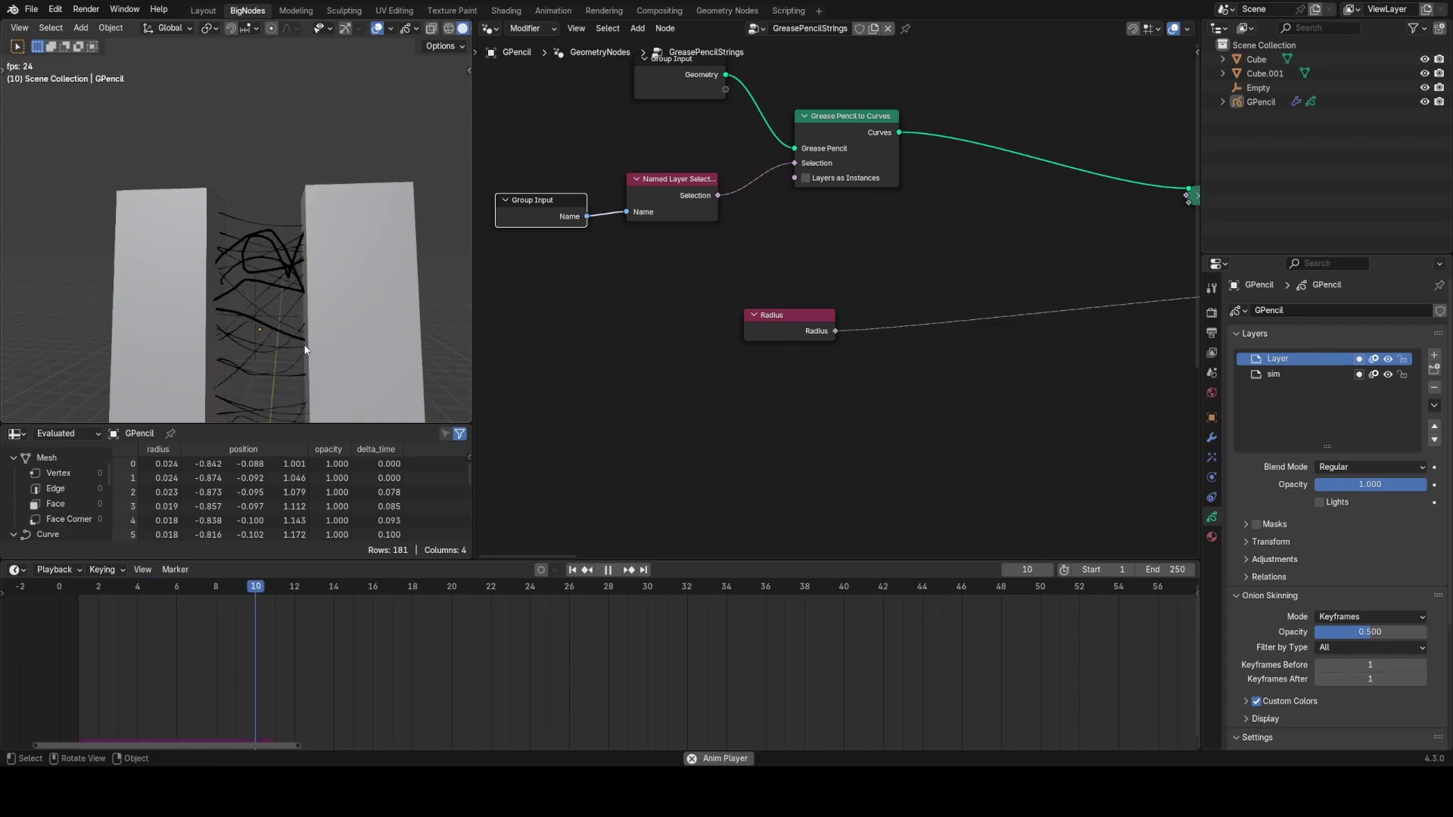
scroll(302, 344, up, 4)
shift+middle_drag(286, 269, 312, 255)
shift+click(305, 207)
key(space)
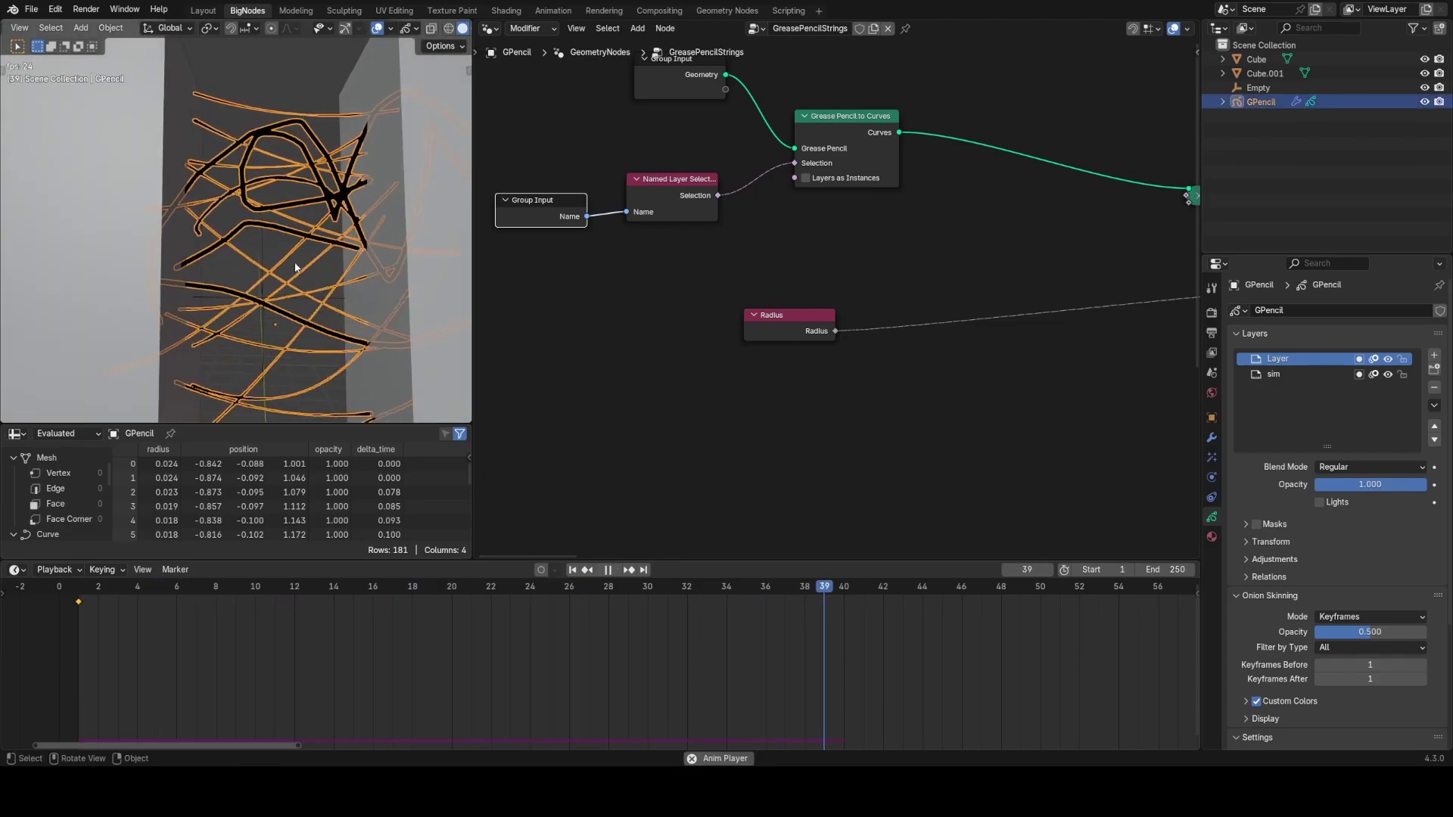
Step: Play the simulation, stop it at frame 90 and apply the GeometryNodes modifier to the grease pencil object
click(319, 284)
key(space)
scroll(734, 254, down, 2)
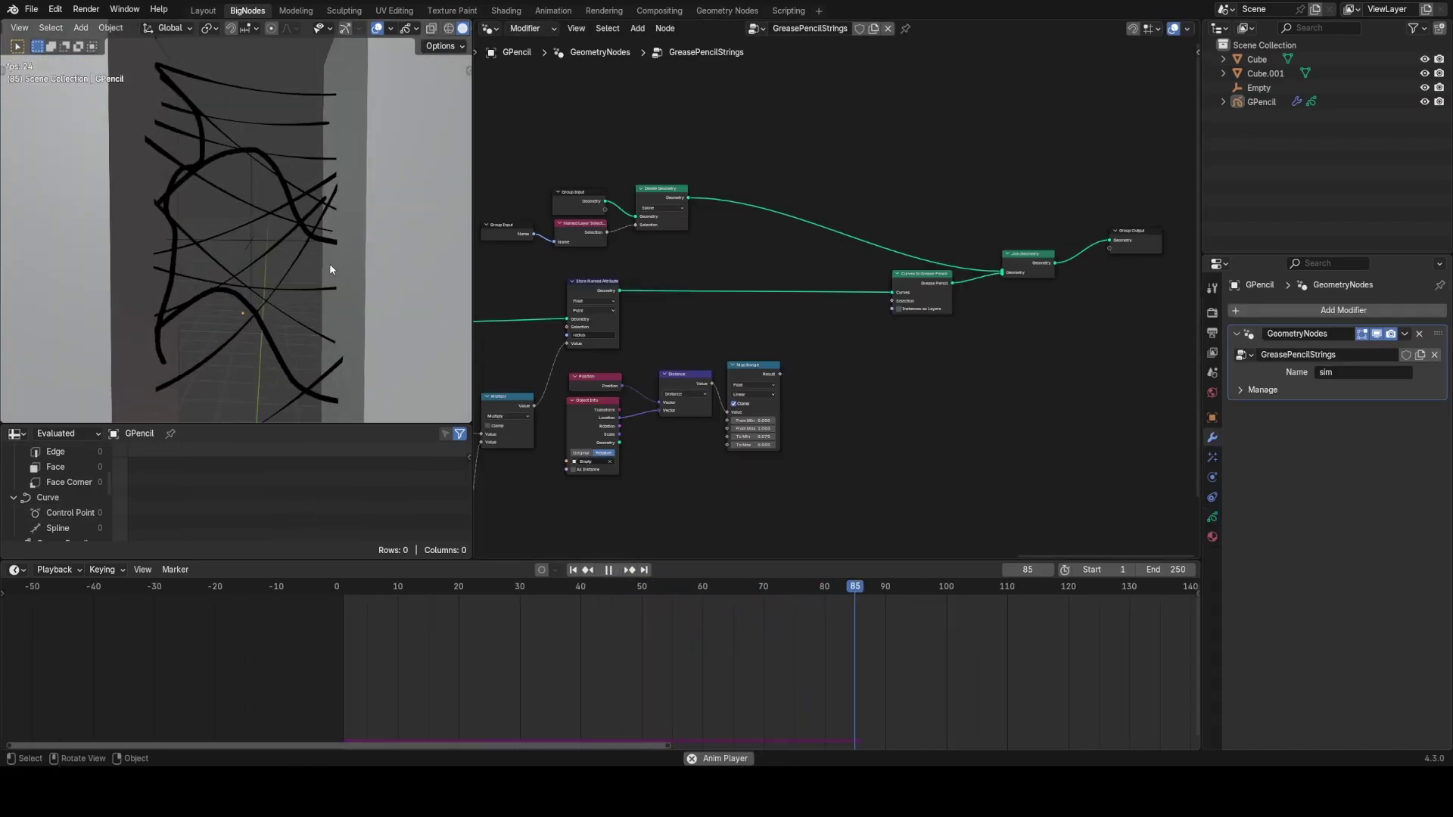
key(space)
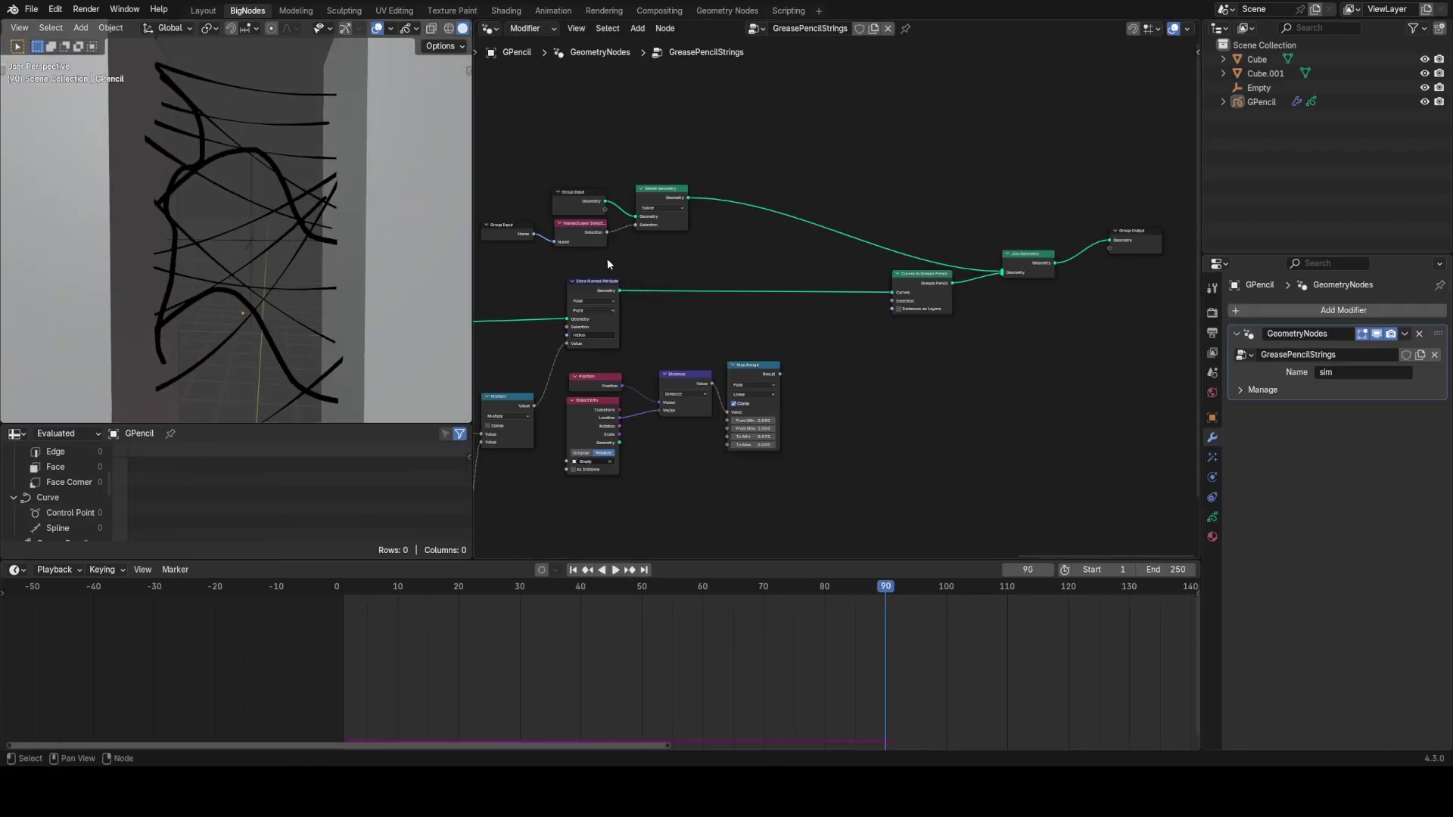
click(282, 162)
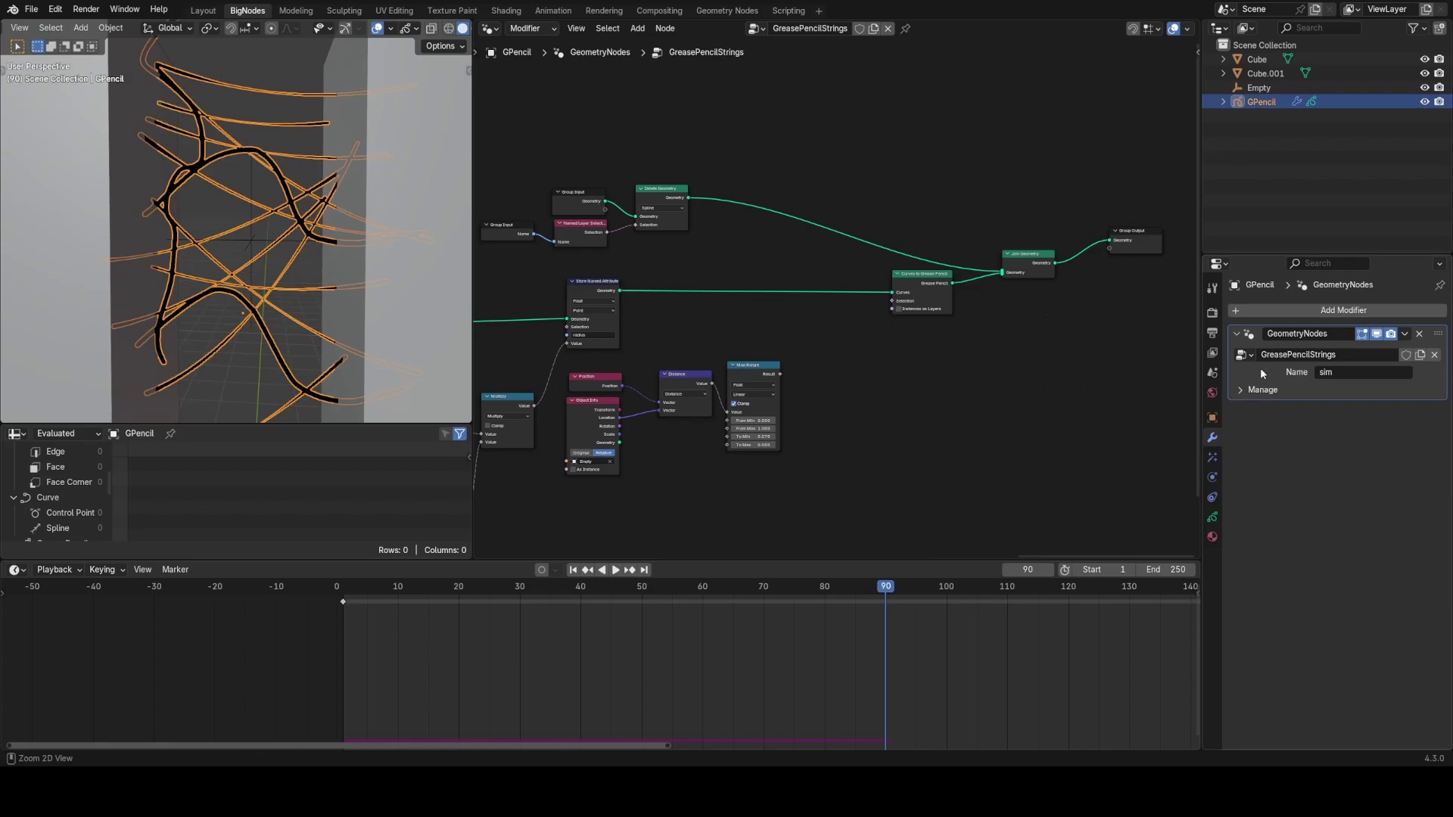
key(ctrl+a)
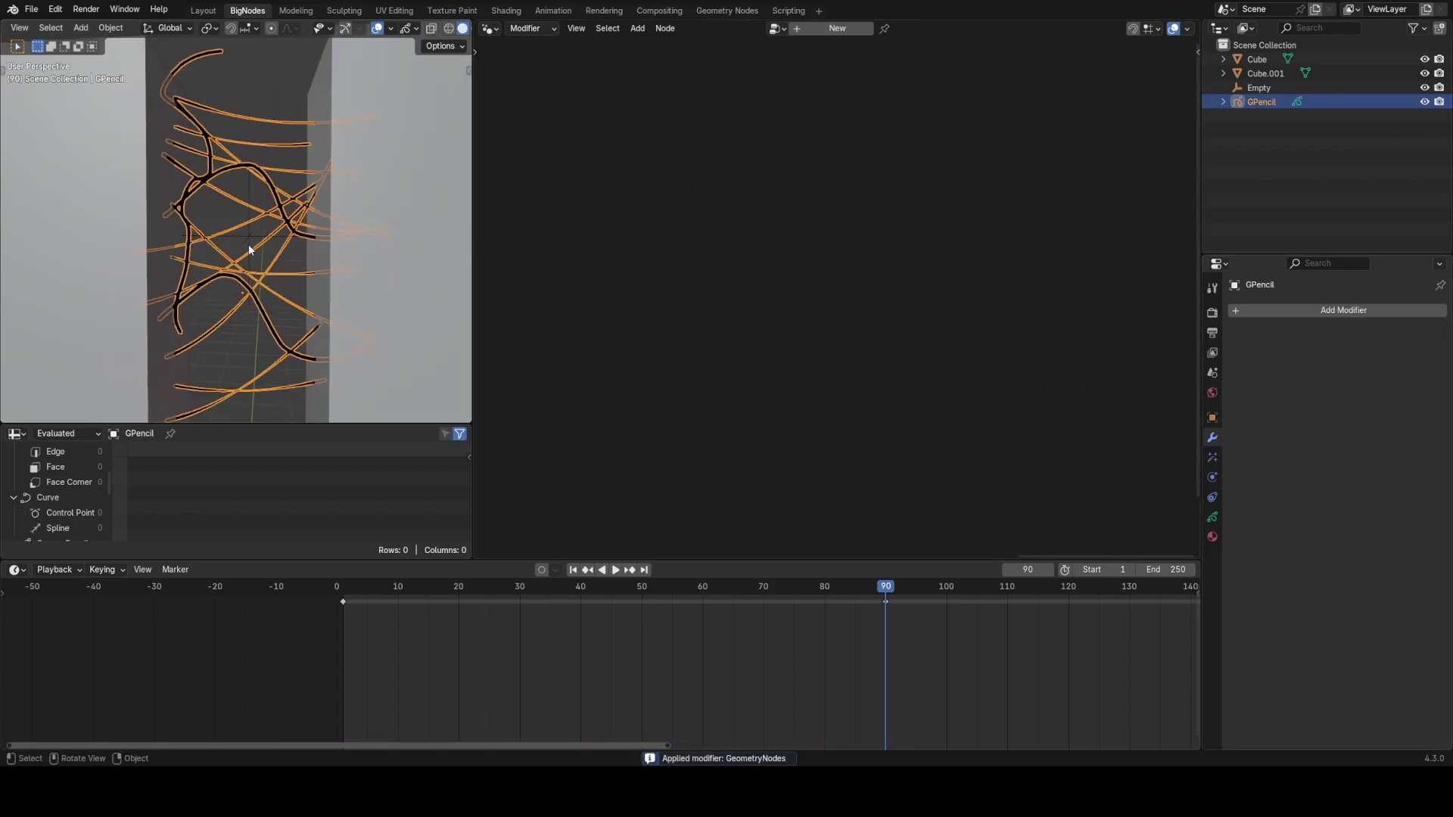
Step: Switch the grease pencil object to Draw Mode and choose the Eraser Hard brush
key(ctrl+Tab)
click(263, 170)
middle_drag(265, 172, 241, 348)
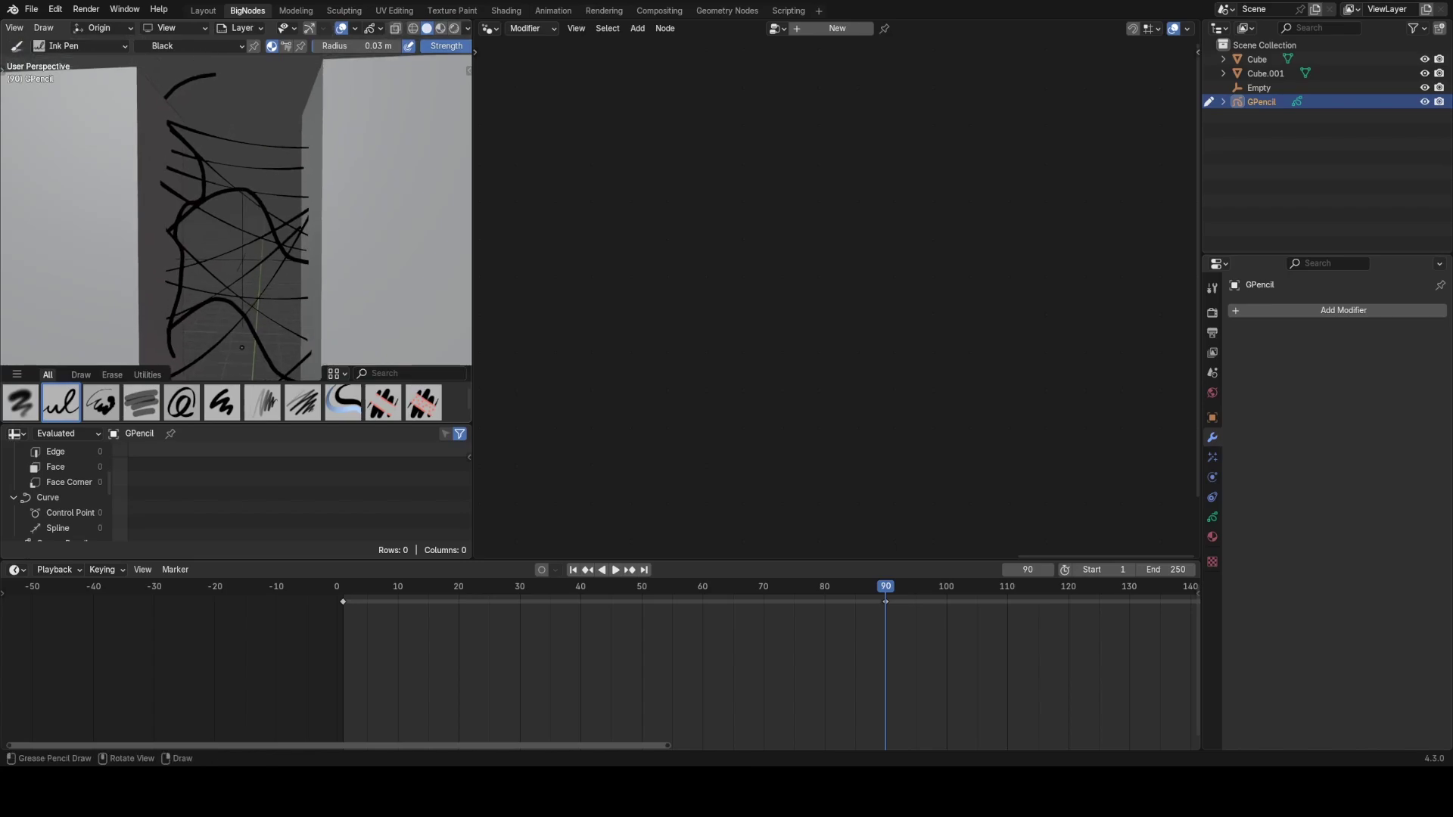
key(ctrl+Tab)
click(249, 235)
click(384, 397)
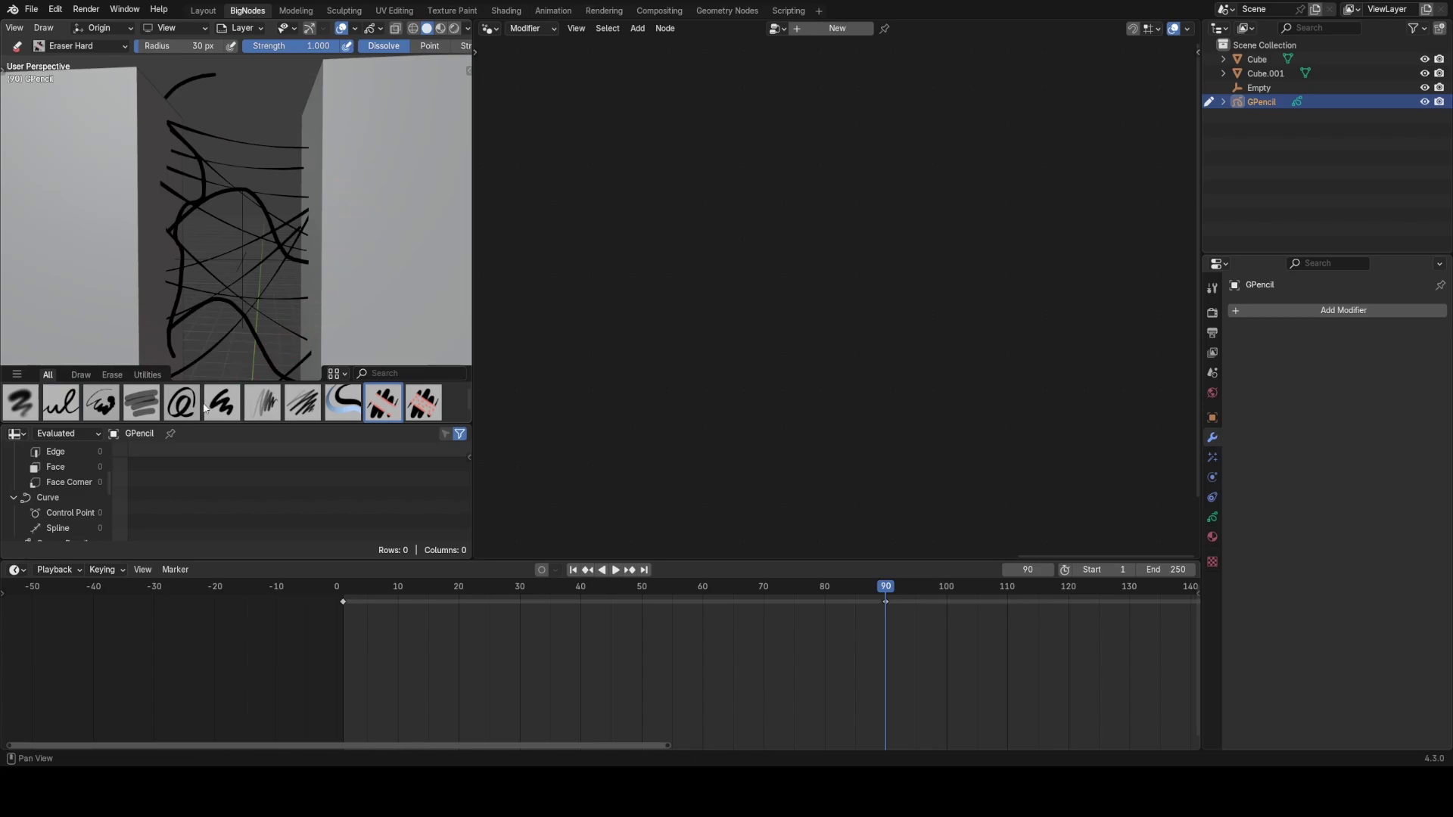
Step: Switch to Sculpt Mode and pull the upper strings downward with the Grab brush at a 131 px radius
key(ctrl+Tab)
click(121, 206)
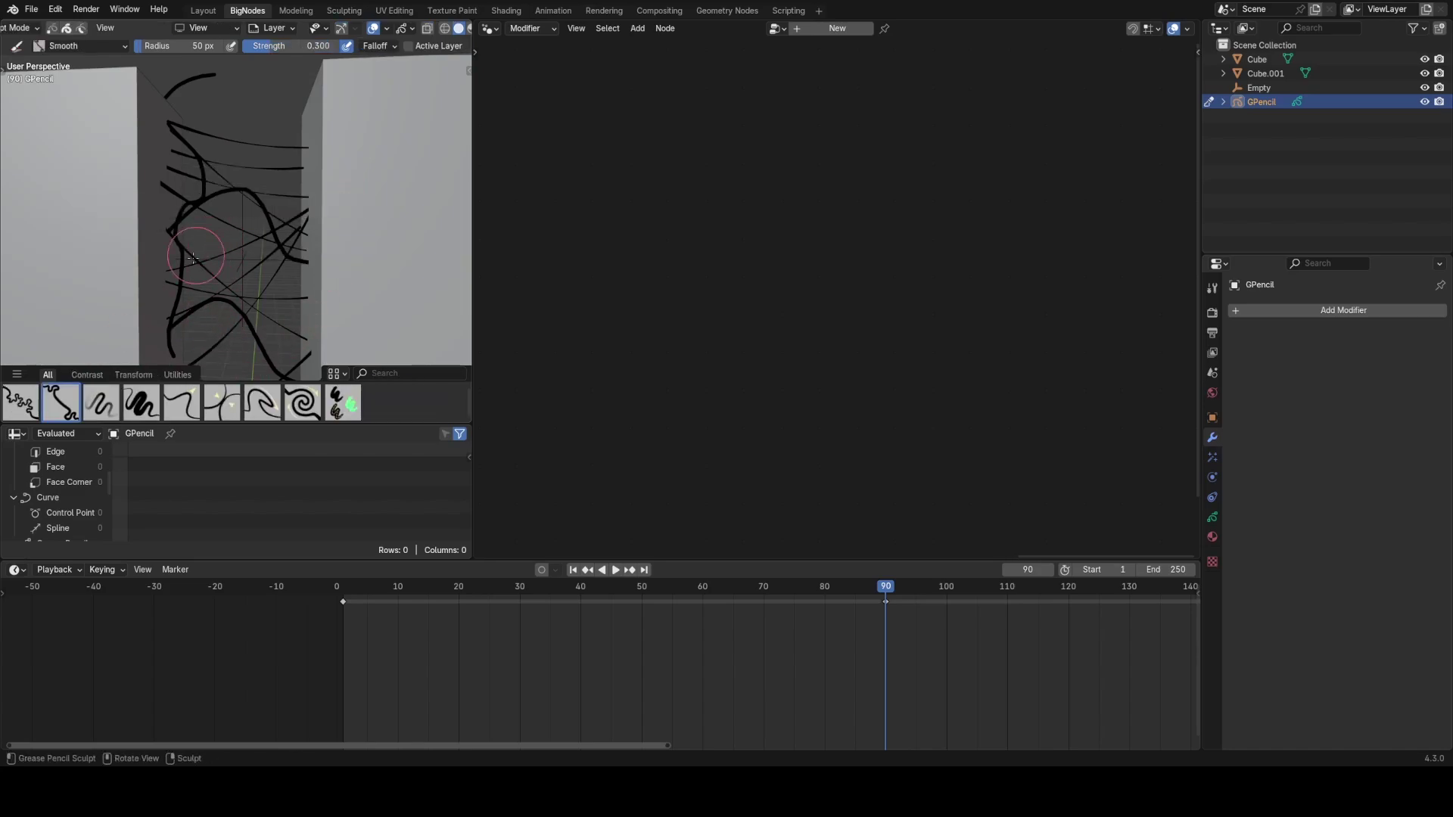
key(f)
click(277, 297)
click(182, 402)
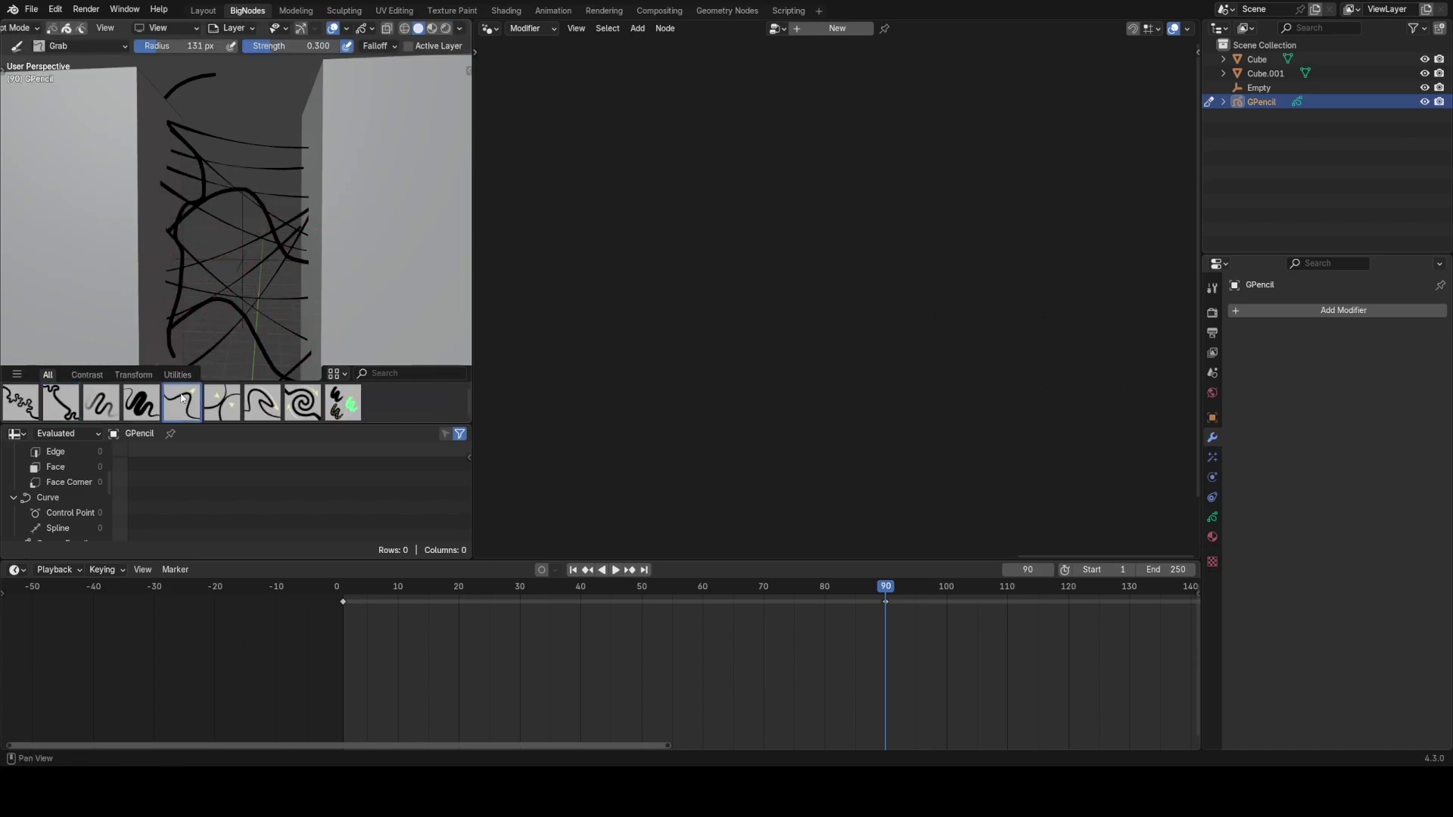
mouse_move(278, 163)
mouse_down()
mouse_move(272, 217)
mouse_move(227, 216)
mouse_up()
drag(220, 143, 238, 259)
Step: Hide the static strokes on the layer named Layer and make the sim layer active
shift+middle_drag(244, 303, 259, 204)
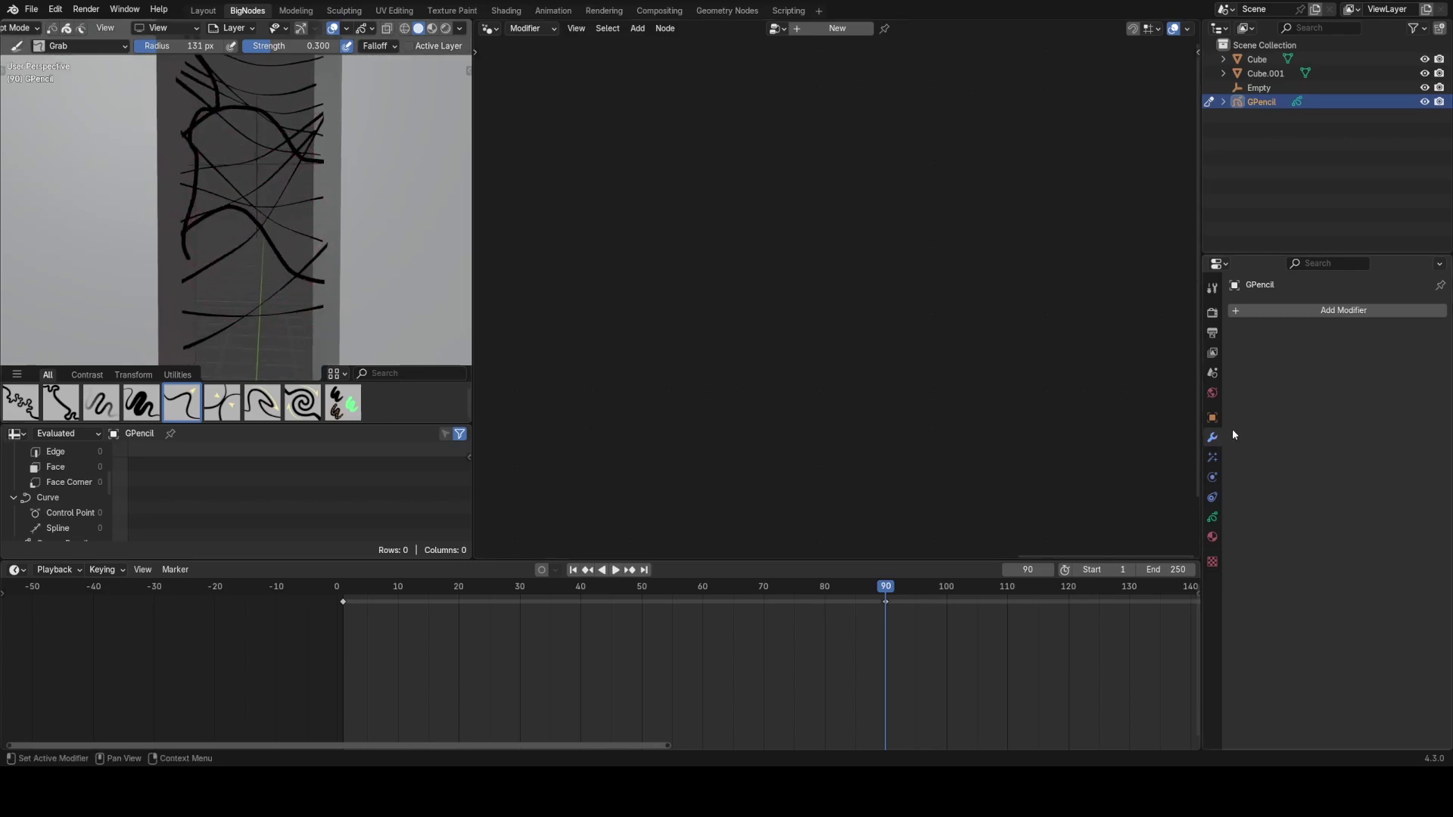
click(1213, 517)
click(1388, 374)
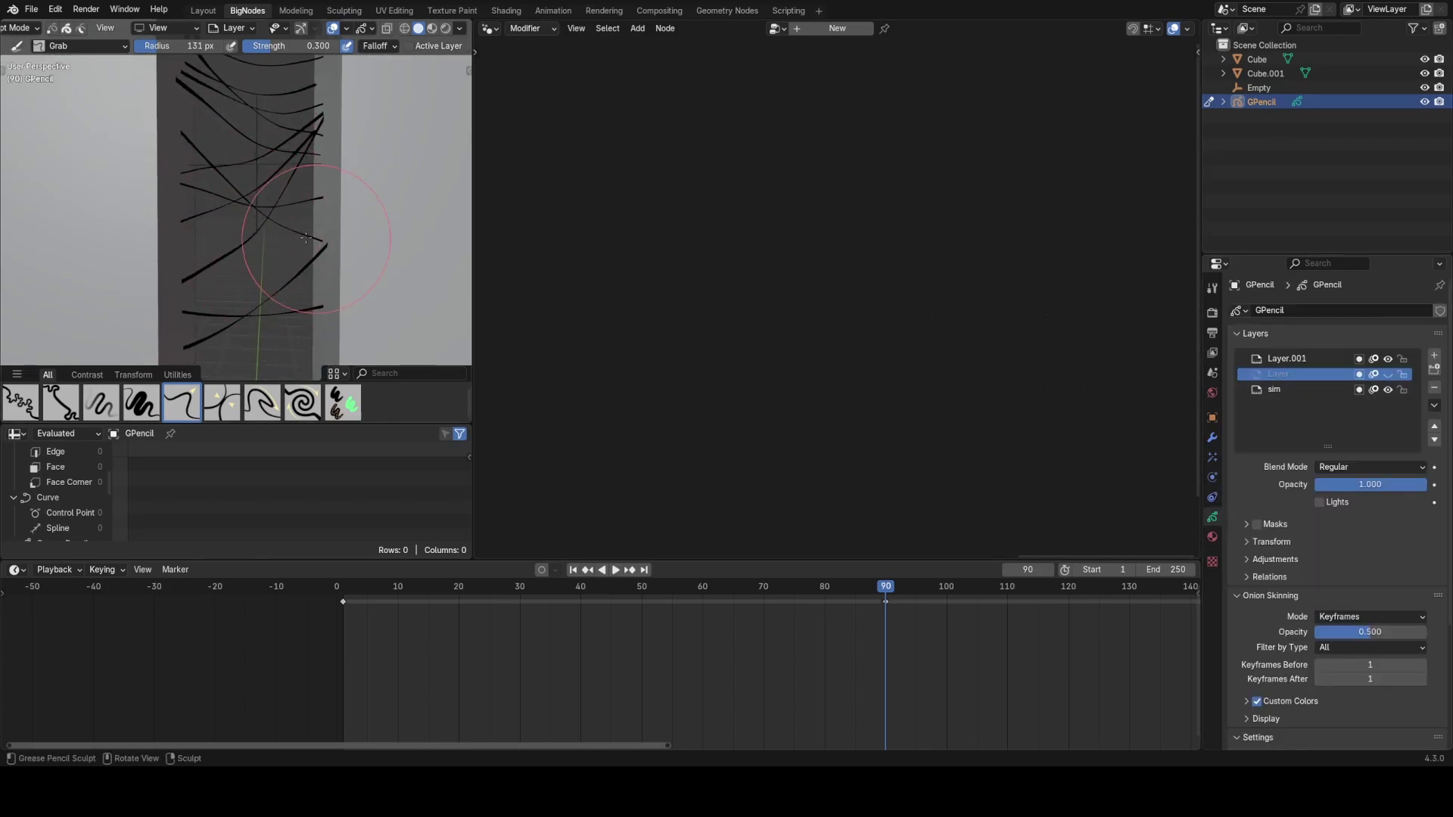
middle_drag(306, 237, 281, 227)
click(277, 204)
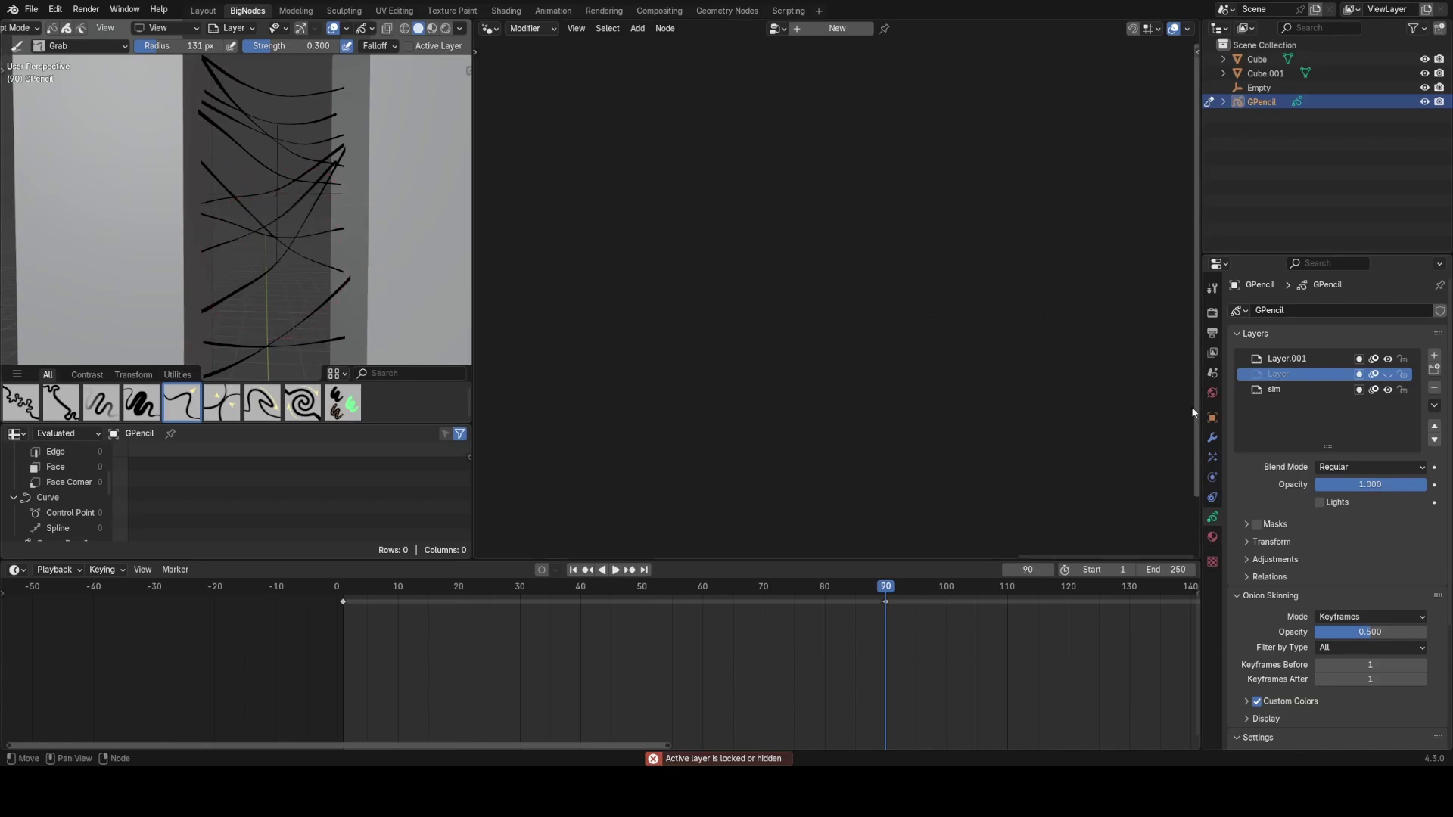
click(1290, 389)
Step: Try the Randomize brush on the strings of the sim layer between the pillars
mouse_move(310, 265)
middle_down()
mouse_move(329, 274)
mouse_move(302, 234)
middle_up()
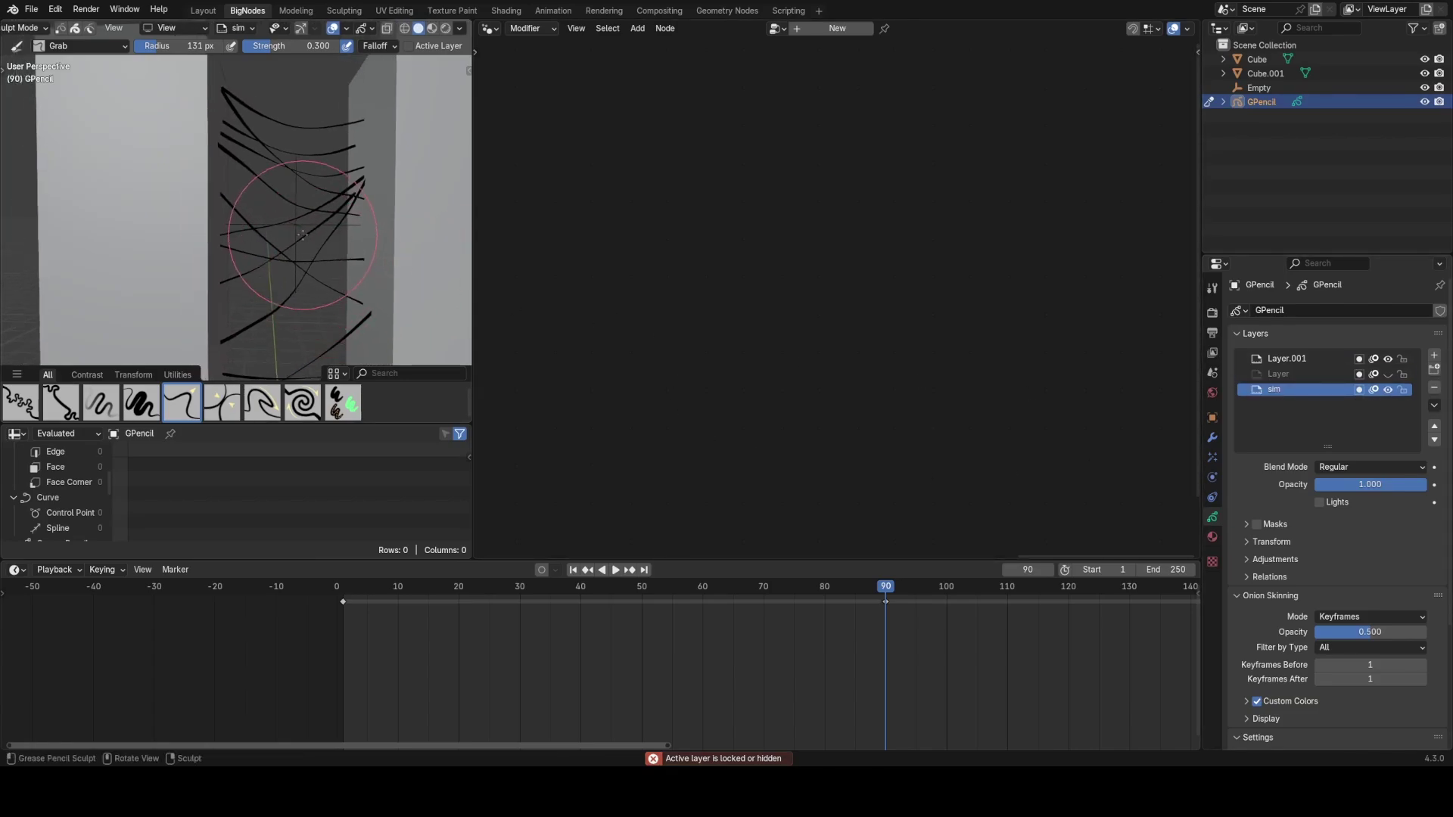
middle_drag(320, 135, 308, 166)
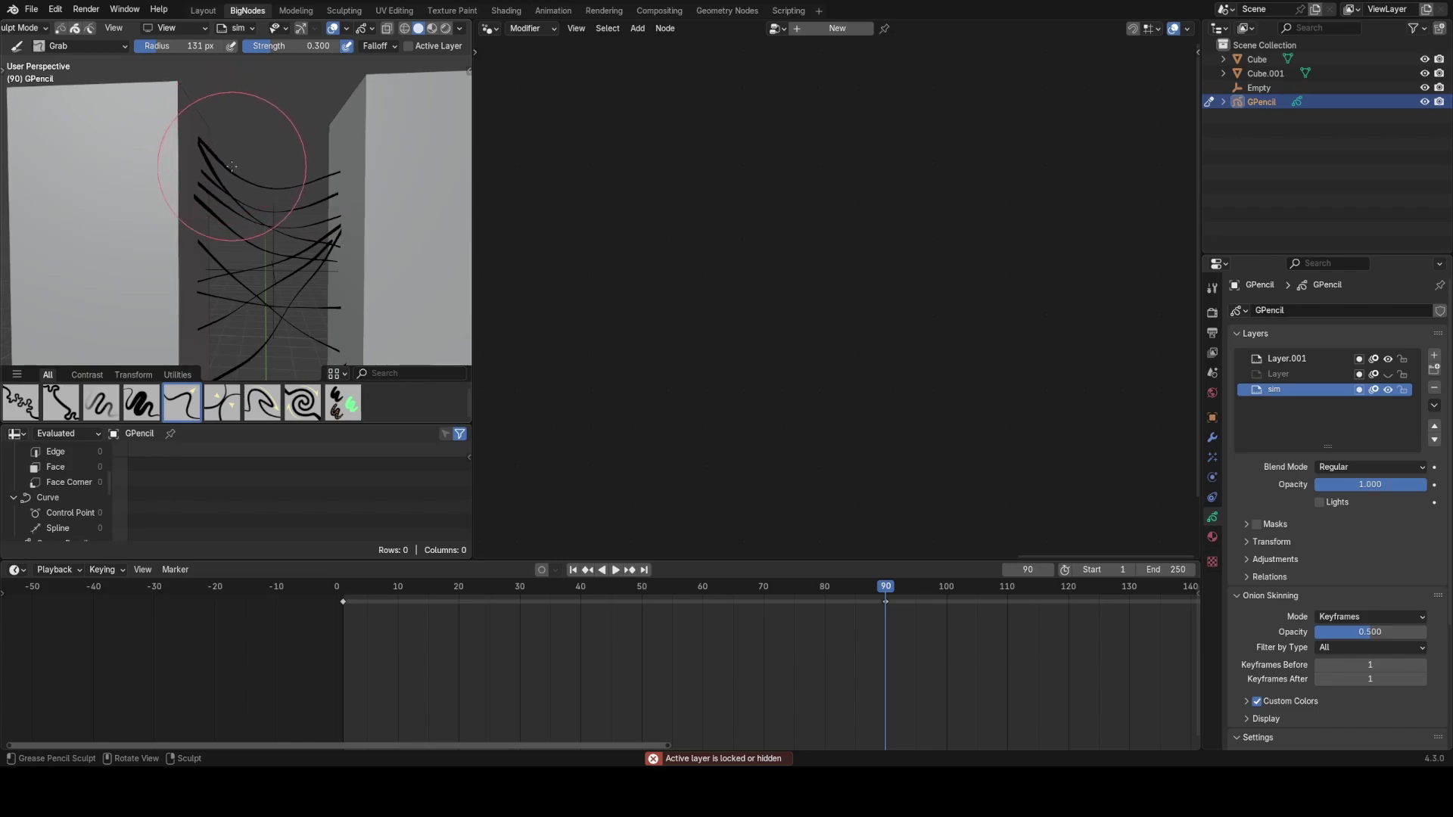
shift+middle_drag(286, 342, 227, 240)
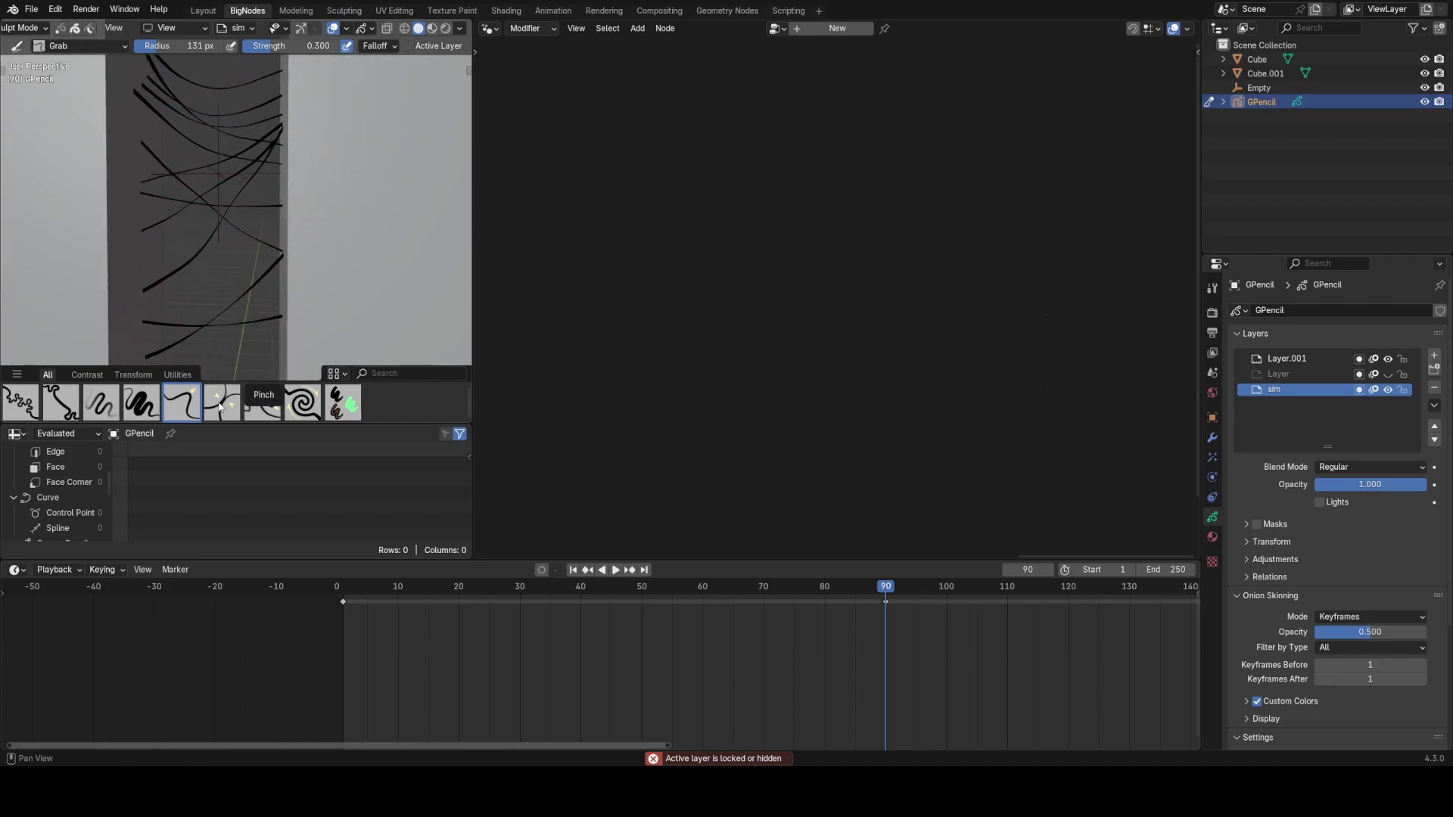
click(20, 403)
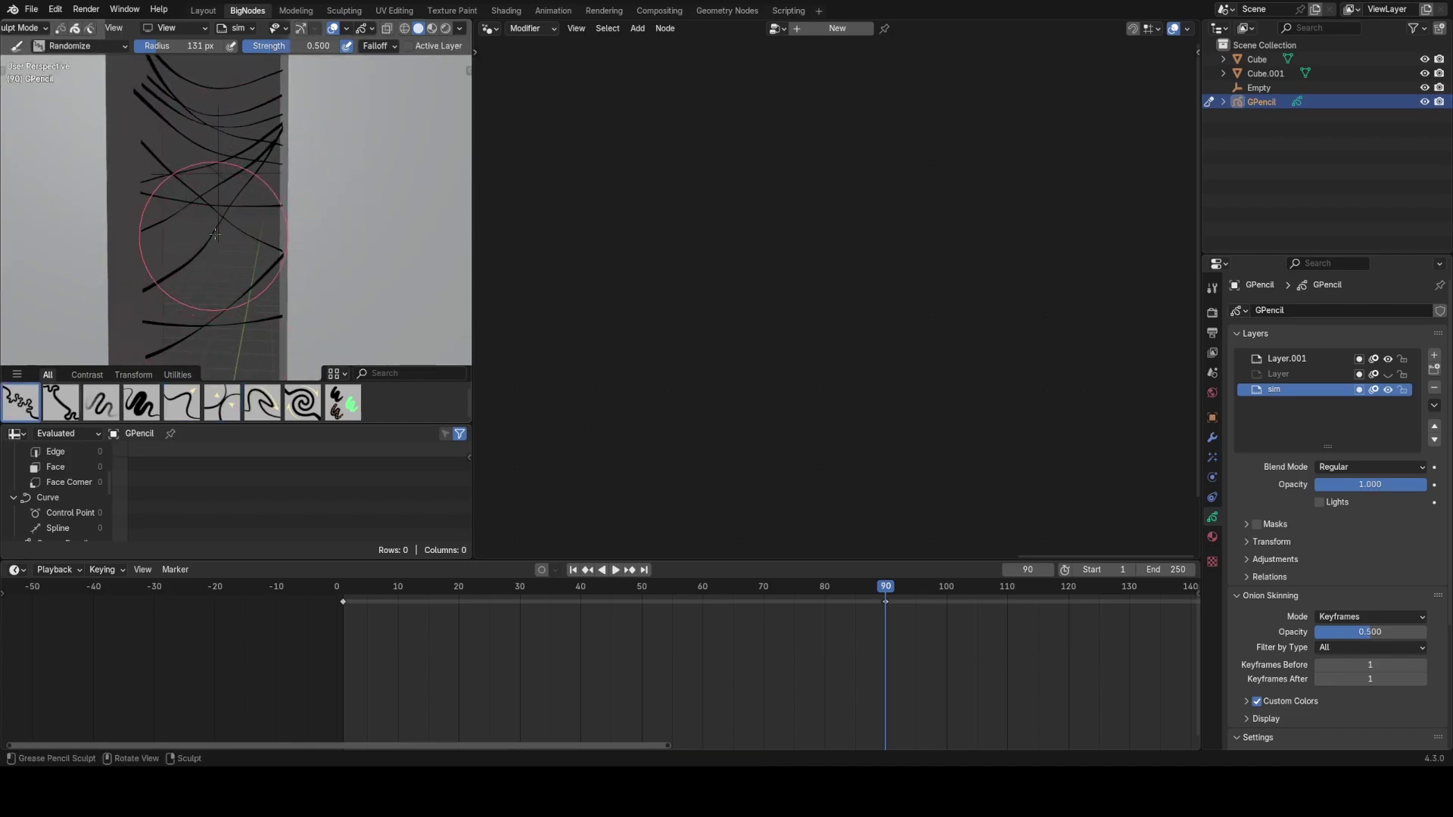
mouse_move(215, 233)
mouse_down()
mouse_move(179, 282)
mouse_move(196, 157)
mouse_move(216, 187)
mouse_up()
mouse_move(185, 111)
shift+middle_down()
mouse_move(199, 147)
mouse_move(264, 141)
shift+middle_up()
mouse_move(220, 240)
mouse_down()
mouse_move(157, 298)
mouse_move(234, 279)
mouse_up()
shift+middle_drag(234, 280, 248, 226)
Step: Thicken the ends of the strings near both pillars with the Thickness brush
click(142, 403)
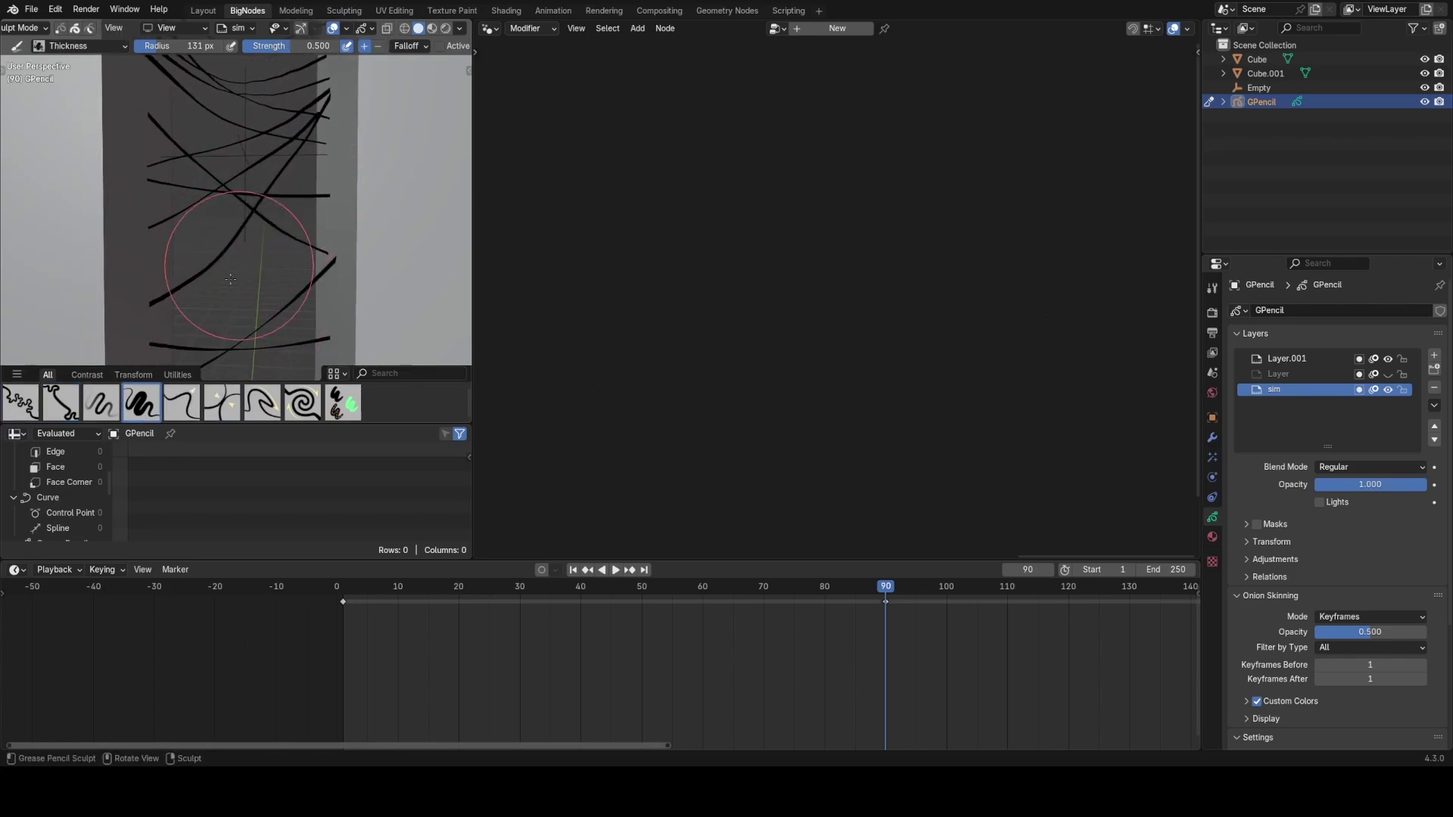
drag(243, 264, 178, 303)
drag(166, 237, 177, 233)
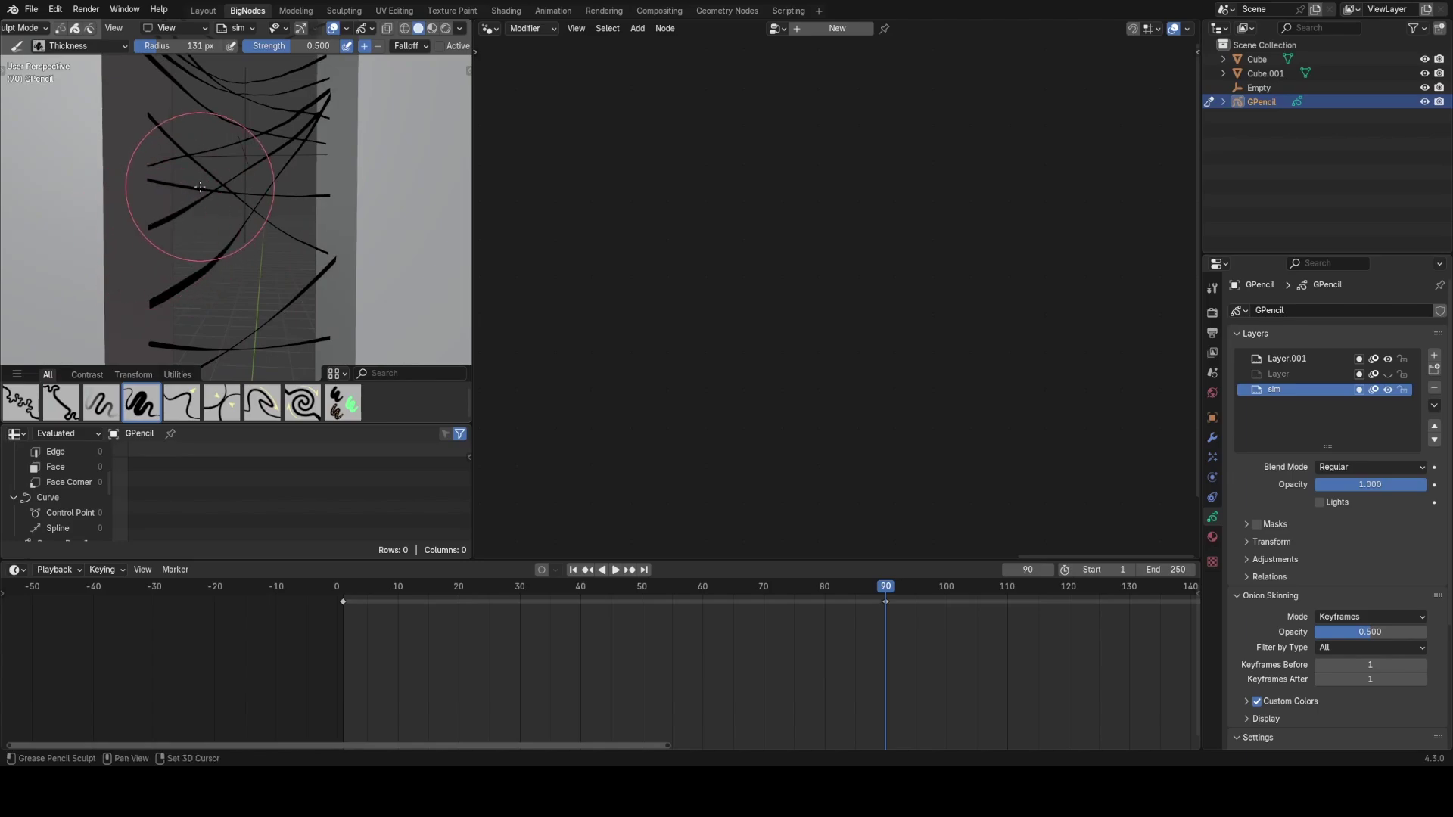
shift+middle_drag(200, 185, 213, 248)
drag(322, 162, 350, 137)
Step: Return the grease pencil object to Object Mode and save the file
mouse_move(353, 105)
middle_down()
mouse_move(243, 219)
mouse_move(144, 284)
mouse_move(392, 386)
mouse_move(271, 323)
mouse_move(231, 257)
middle_up()
key(ctrl+Tab)
click(203, 219)
click(197, 283)
scroll(230, 257, up, 3)
key(ctrl+s)
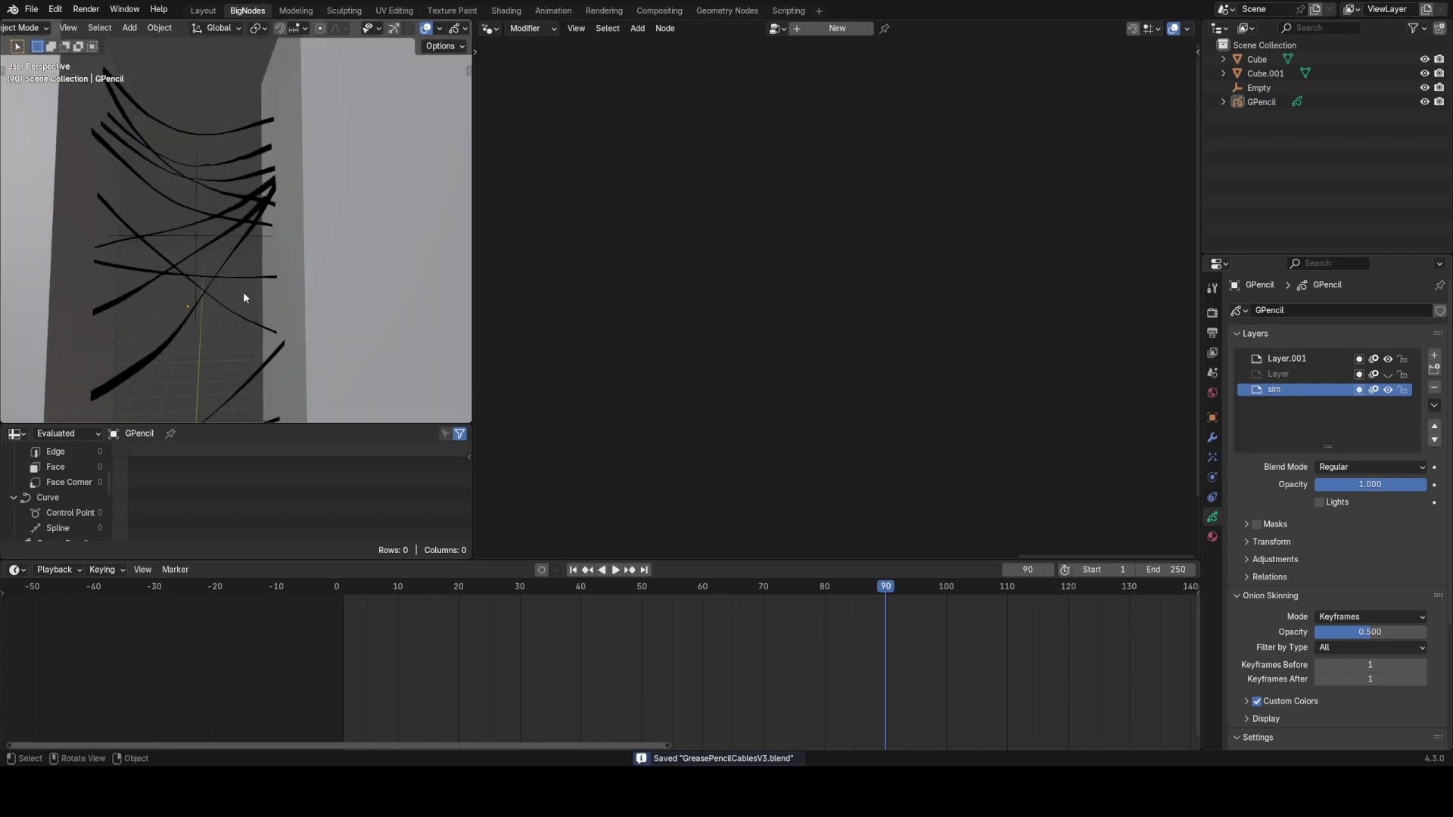
Step: Examine the sculpted strings between the pillars from several angles and distances
middle_drag(243, 297, 232, 212)
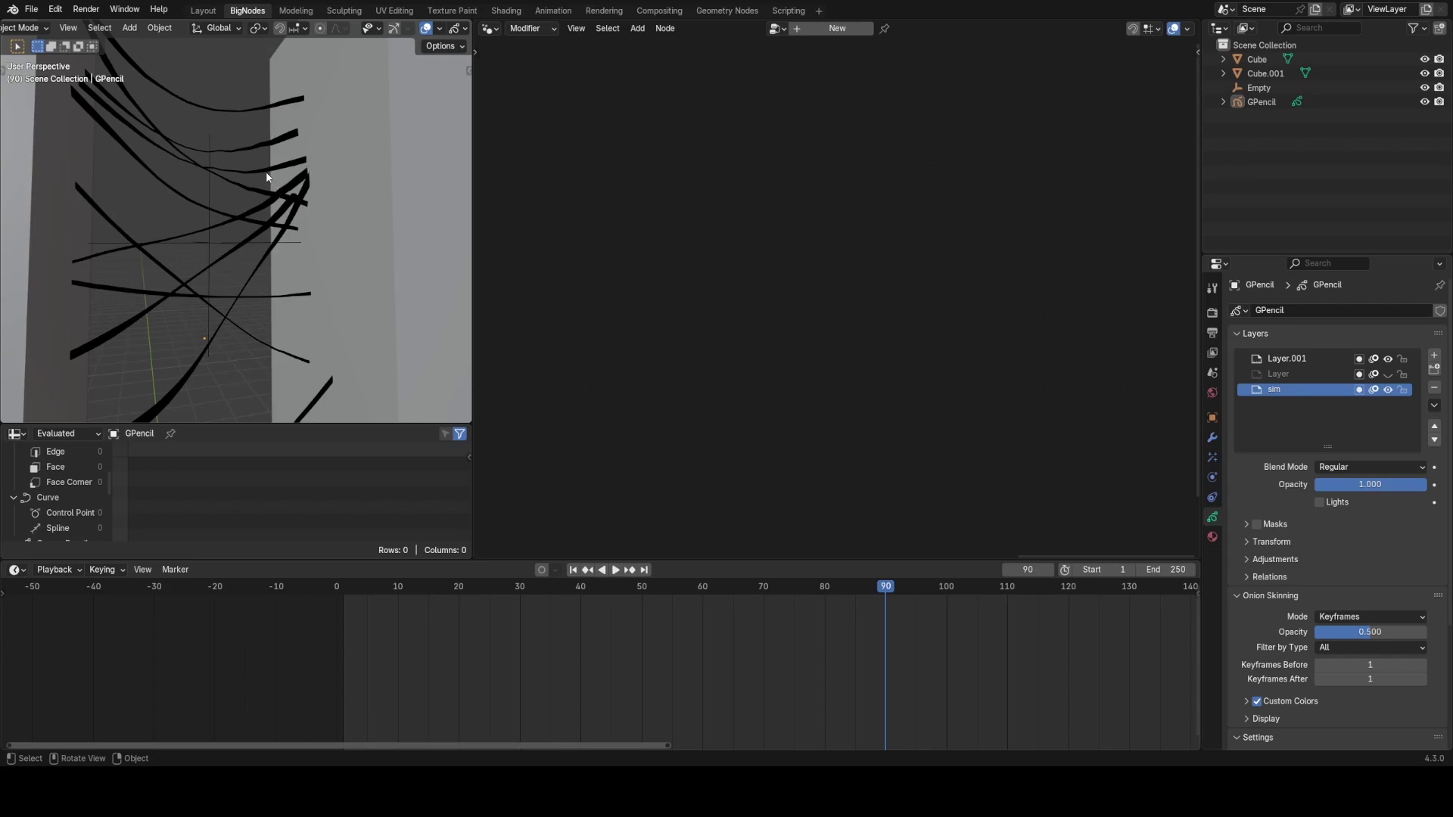
mouse_move(277, 188)
middle_down()
mouse_move(331, 304)
mouse_move(279, 260)
mouse_move(284, 234)
middle_up()
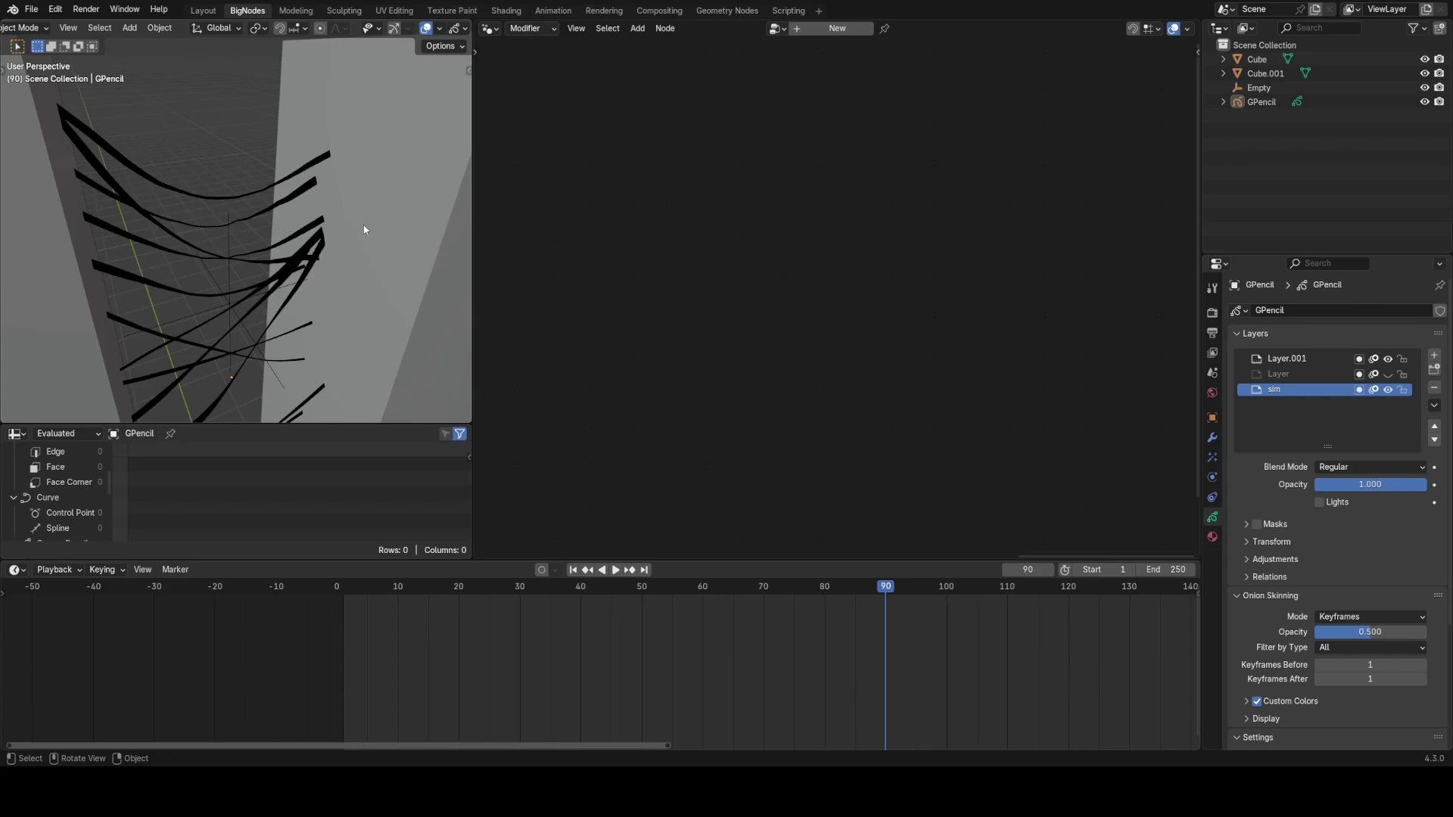
mouse_move(368, 229)
middle_down()
mouse_move(315, 212)
mouse_move(285, 228)
mouse_move(301, 212)
mouse_move(295, 179)
middle_up()
click(296, 178)
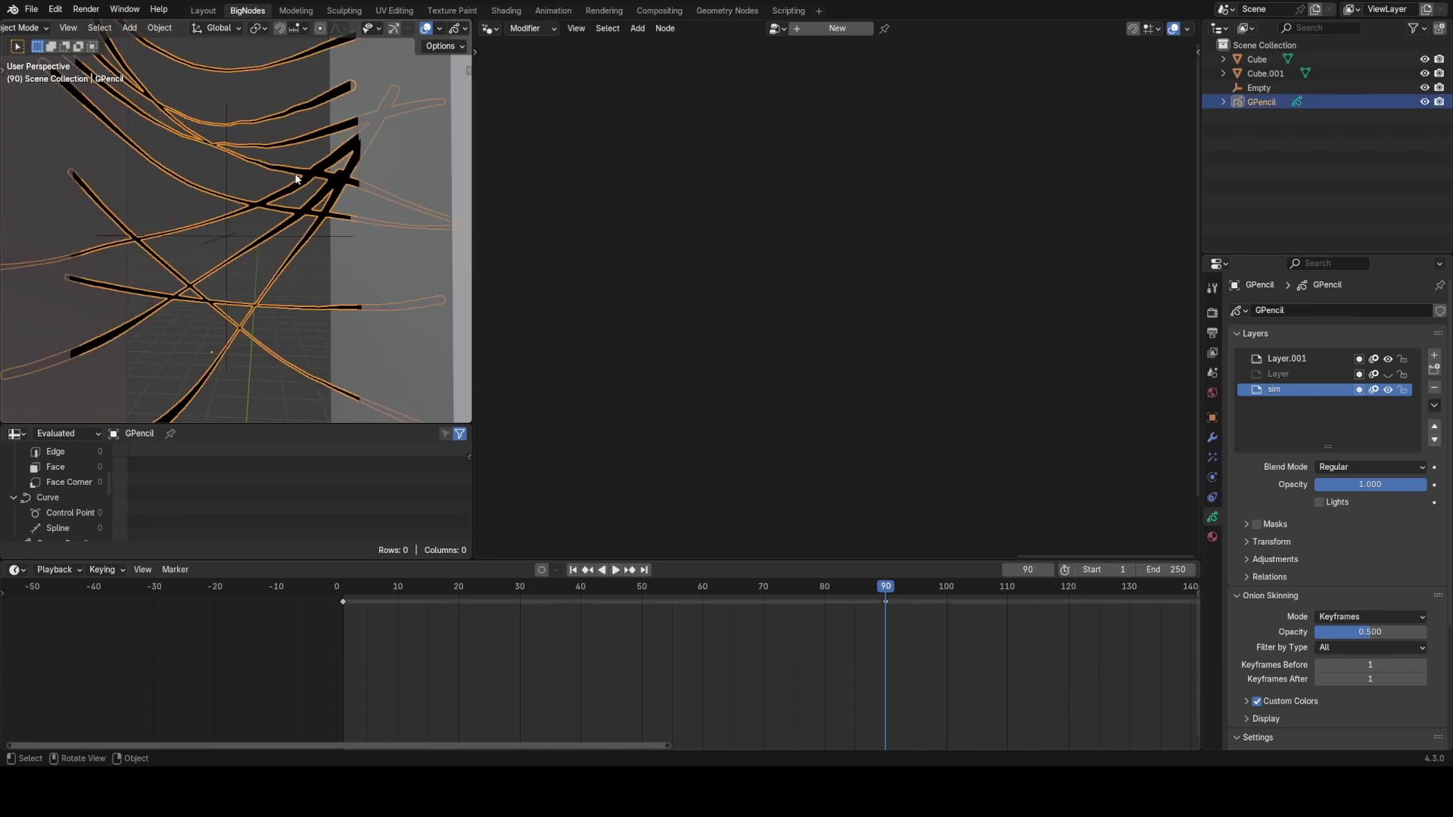
click(178, 196)
middle_drag(178, 196, 221, 275)
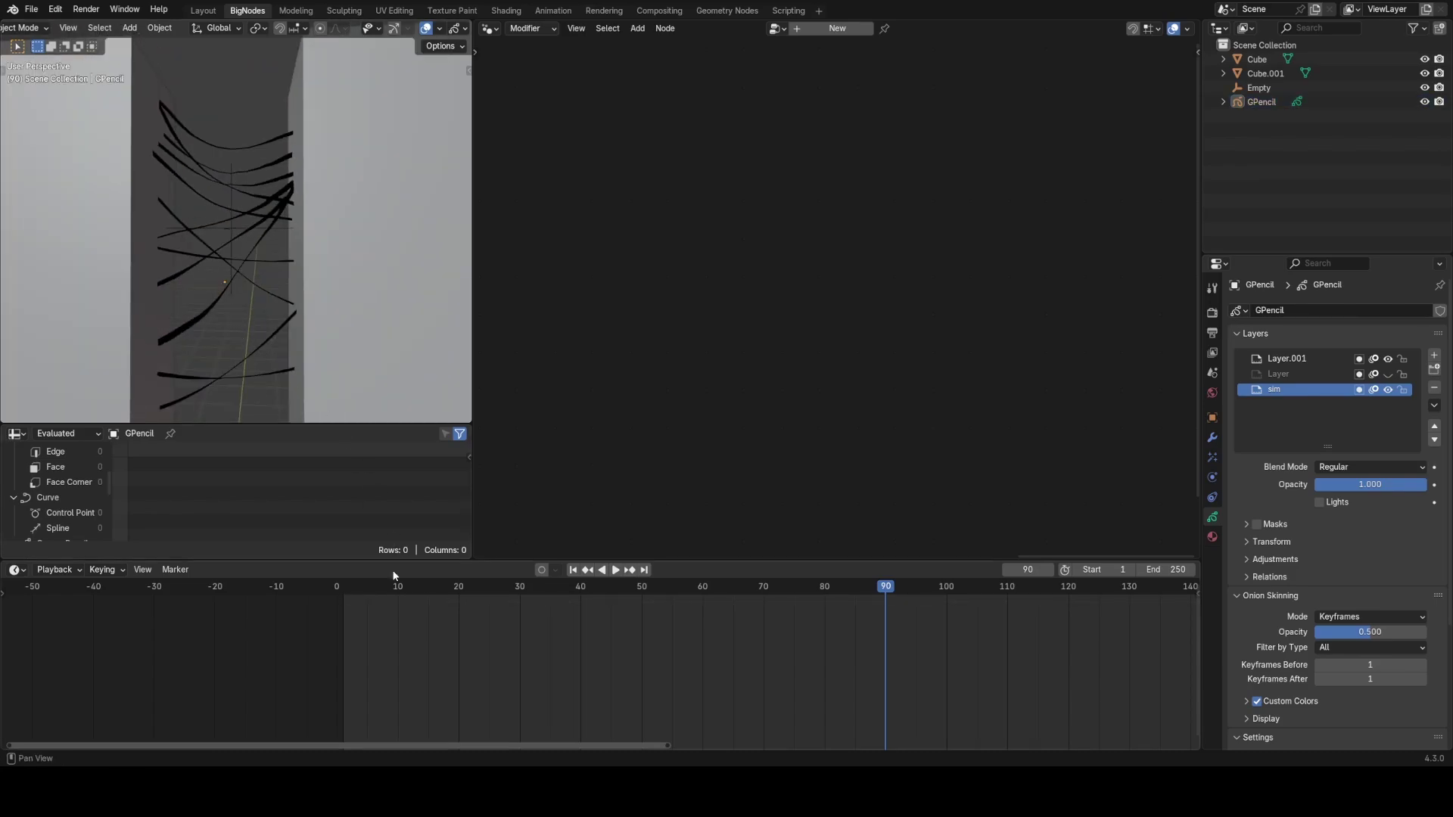
Step: Play the timeline from frame 1, scrub to frame 88 and select GPencil to inspect its keyframes
click(346, 595)
key(space)
click(344, 593)
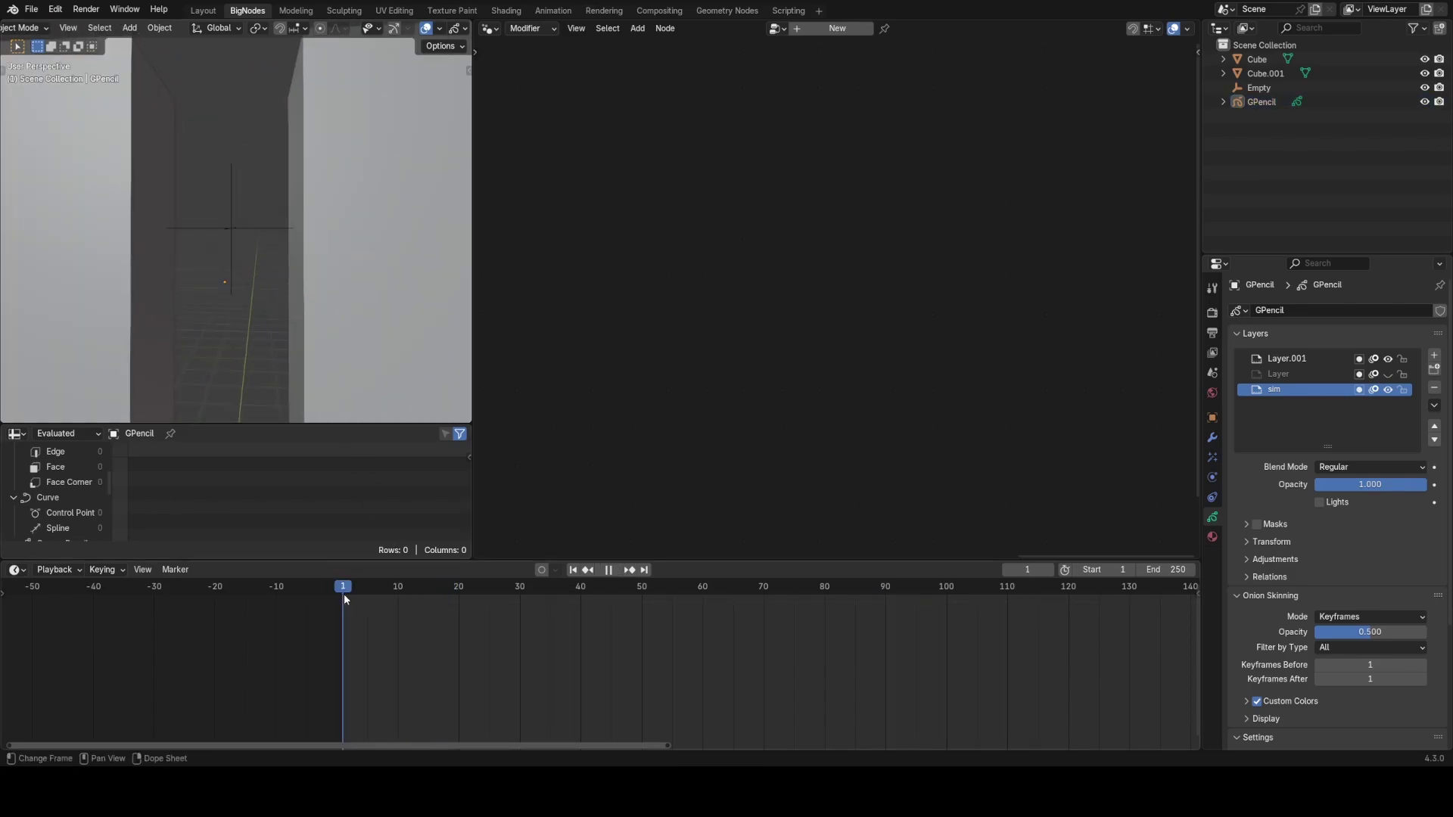
key(space)
key(space)
drag(344, 584, 476, 590)
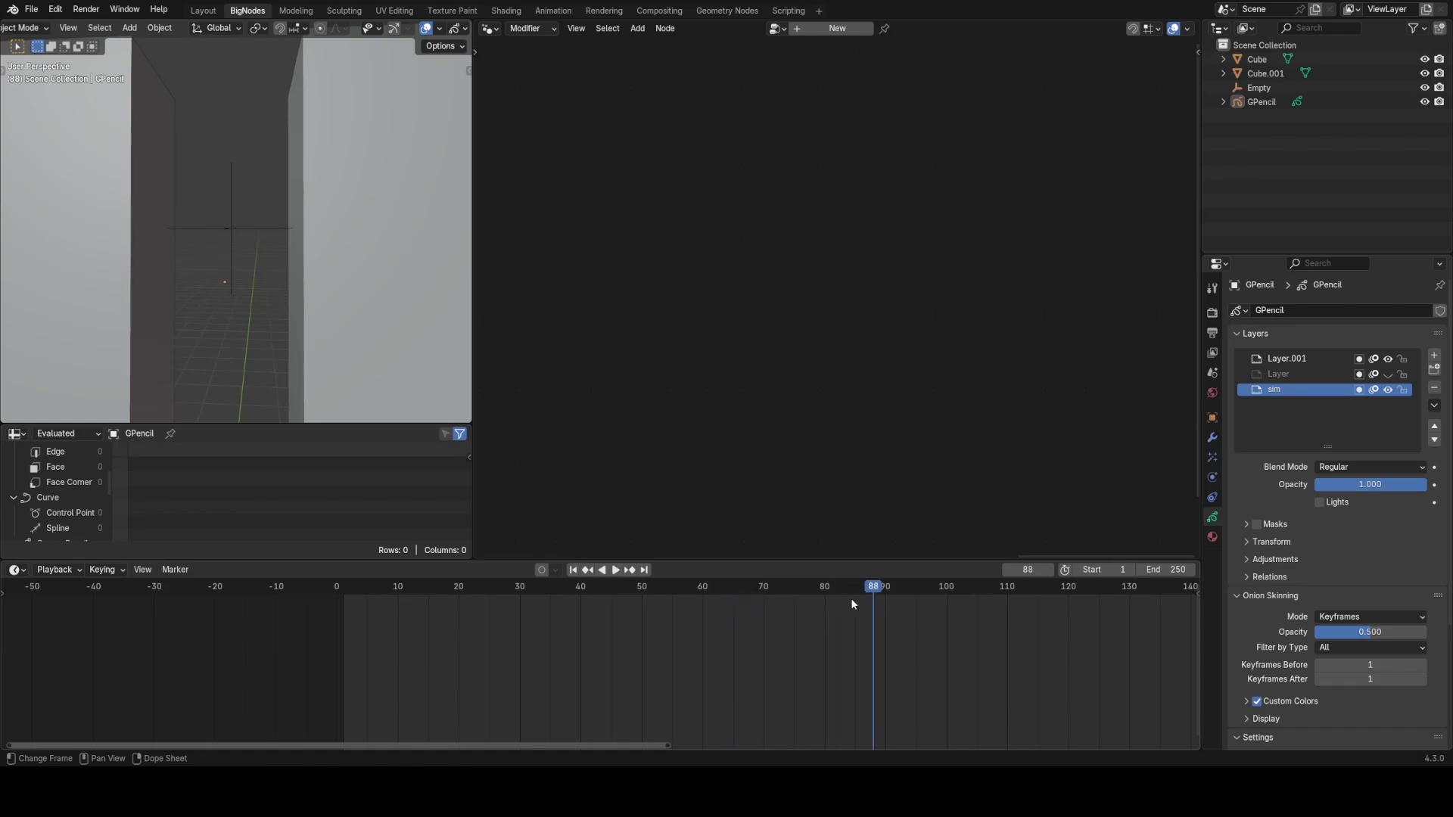
scroll(850, 604, down, 3)
click(1261, 101)
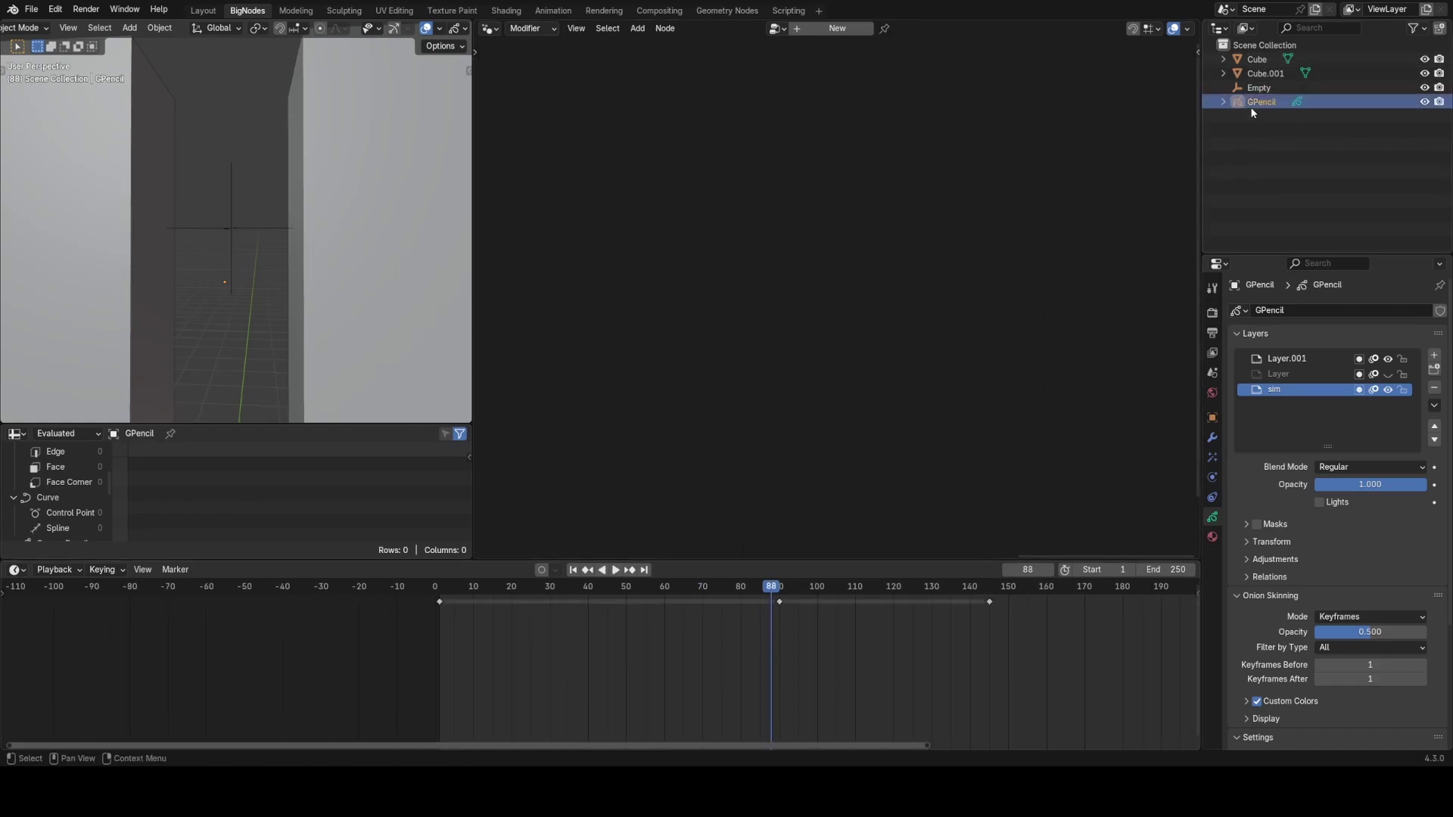
Step: Move the playhead to the keyframe at frame 90 and save the file
click(782, 590)
key(space)
scroll(249, 328, down, 3)
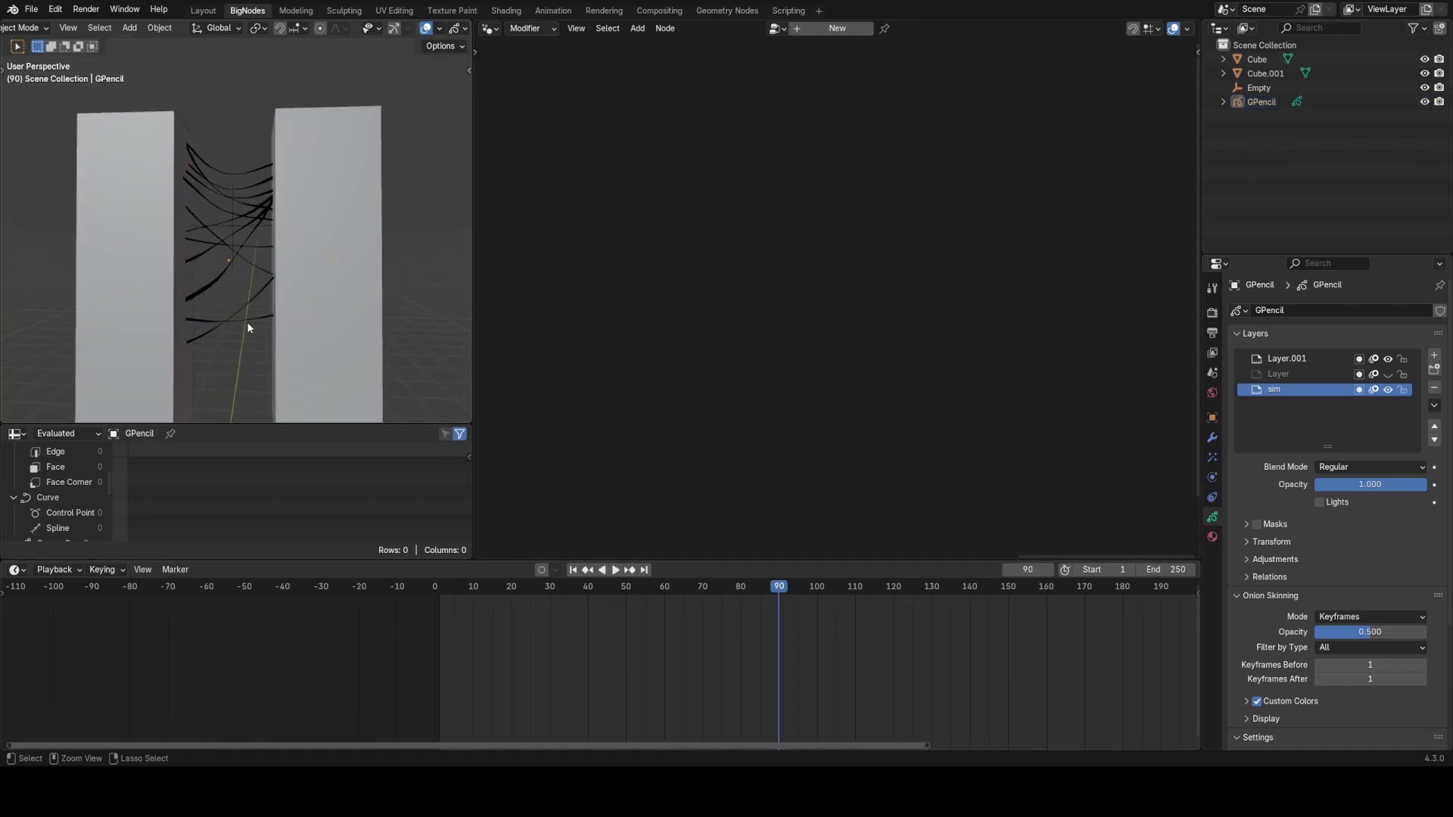
key(ctrl+s)
middle_drag(250, 324, 279, 334)
scroll(279, 334, up, 2)
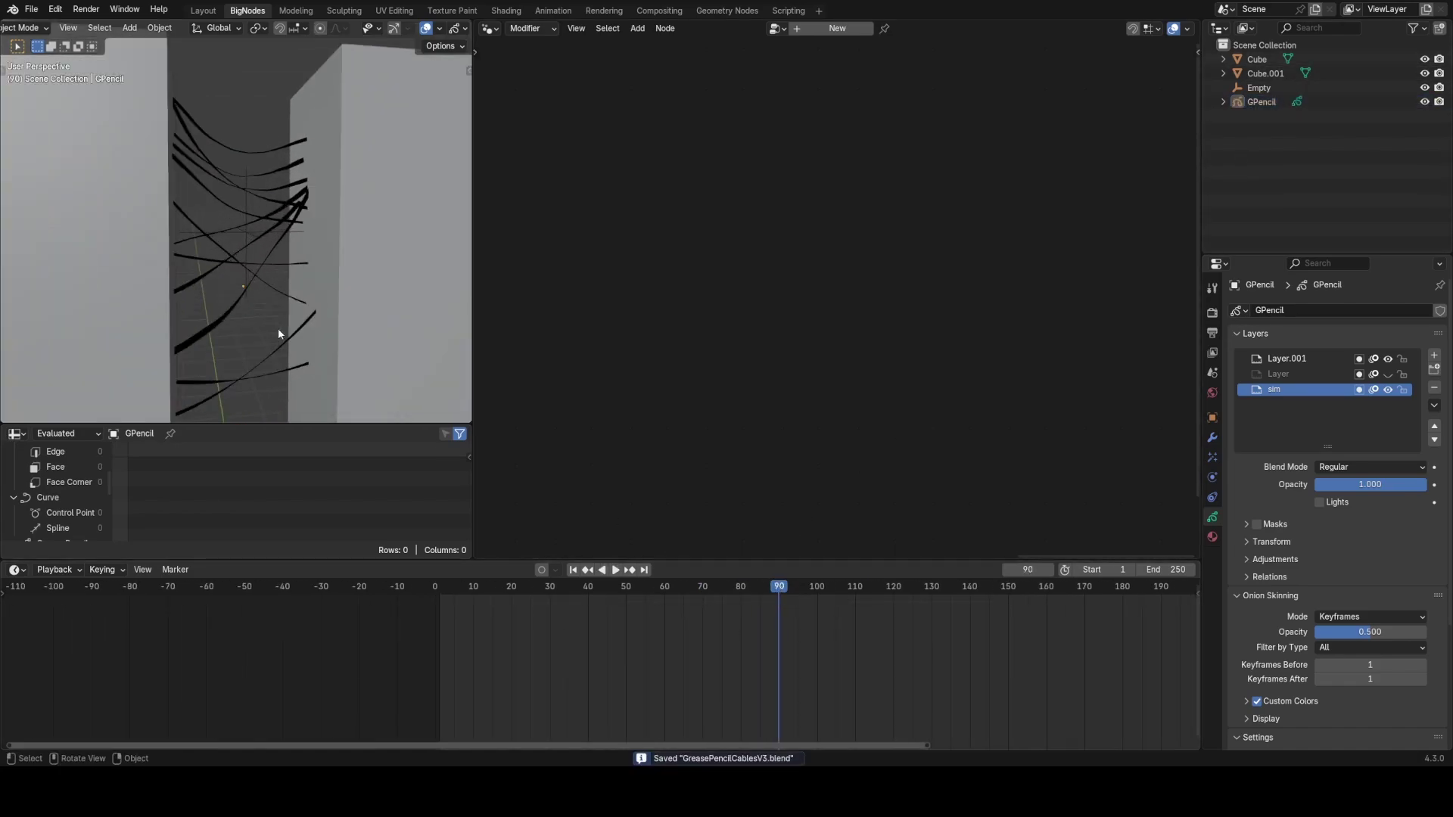